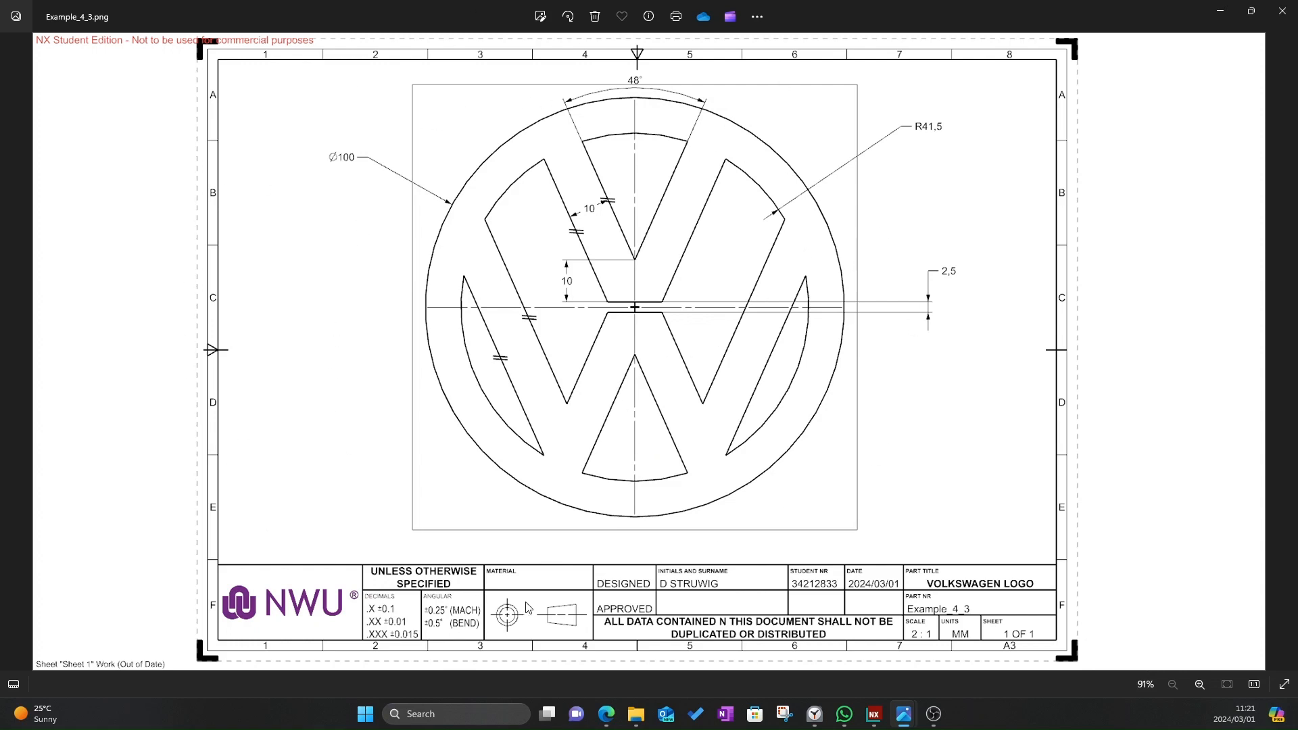
- Switch to NX and create a millimetre Model part named Example_4_4_Video in the Week 4 folder under Documents, 2024 Akademies, Xcel, NX Examples
left_click(873, 714)
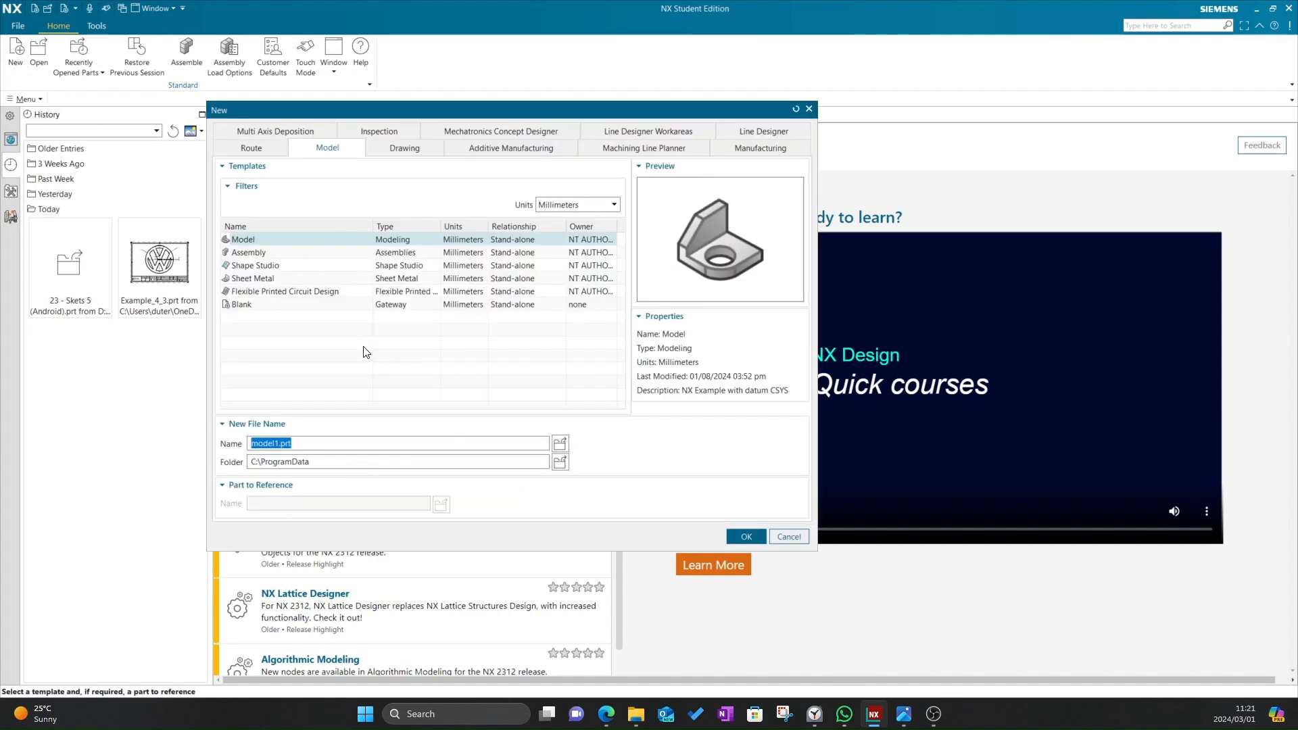
type("Example_4_4_Video")
left_click(560, 461)
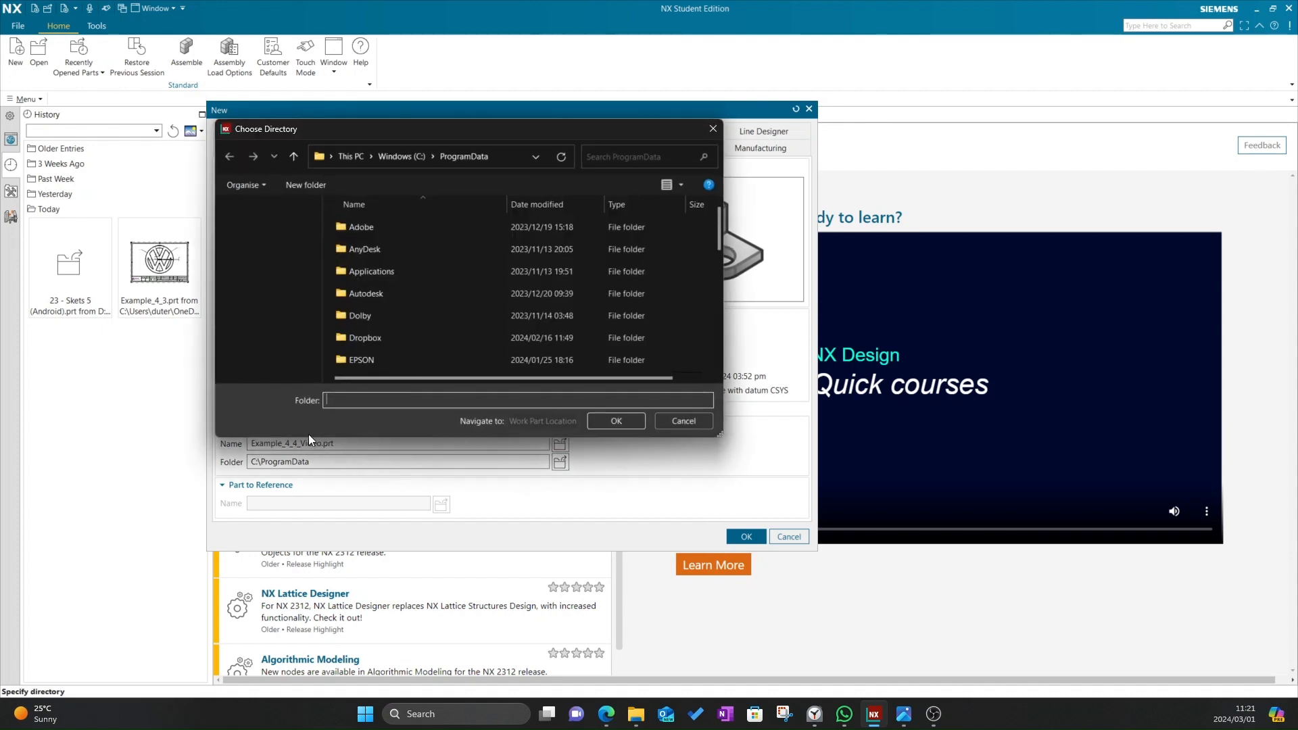
scroll(281, 336, "down", 3)
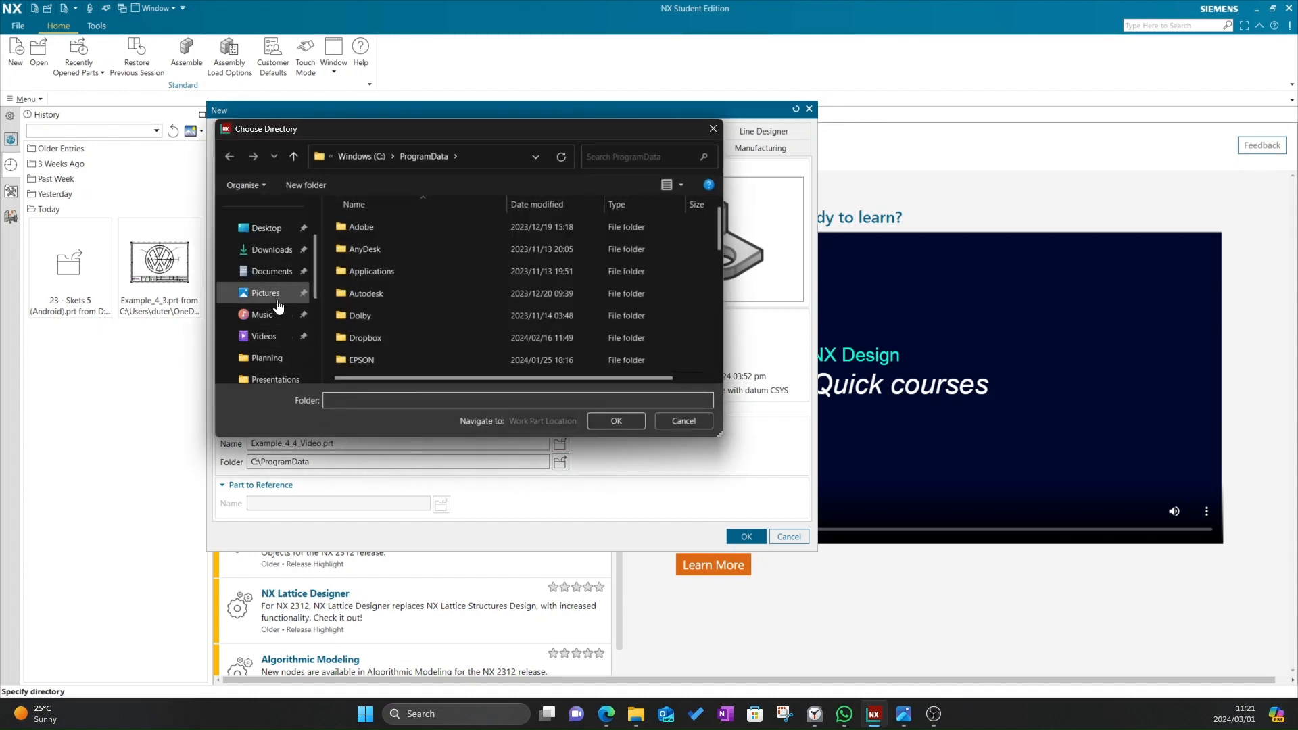
left_click(269, 271)
double_click(356, 230)
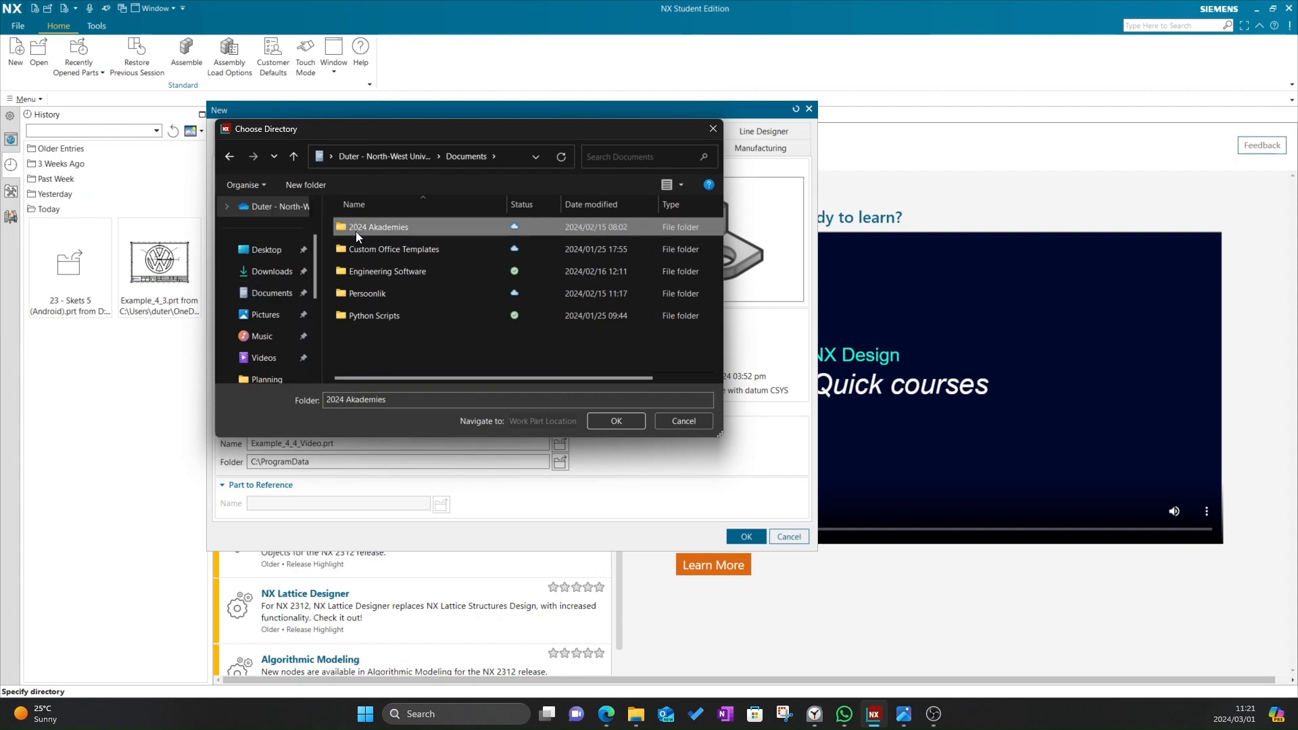
double_click(358, 315)
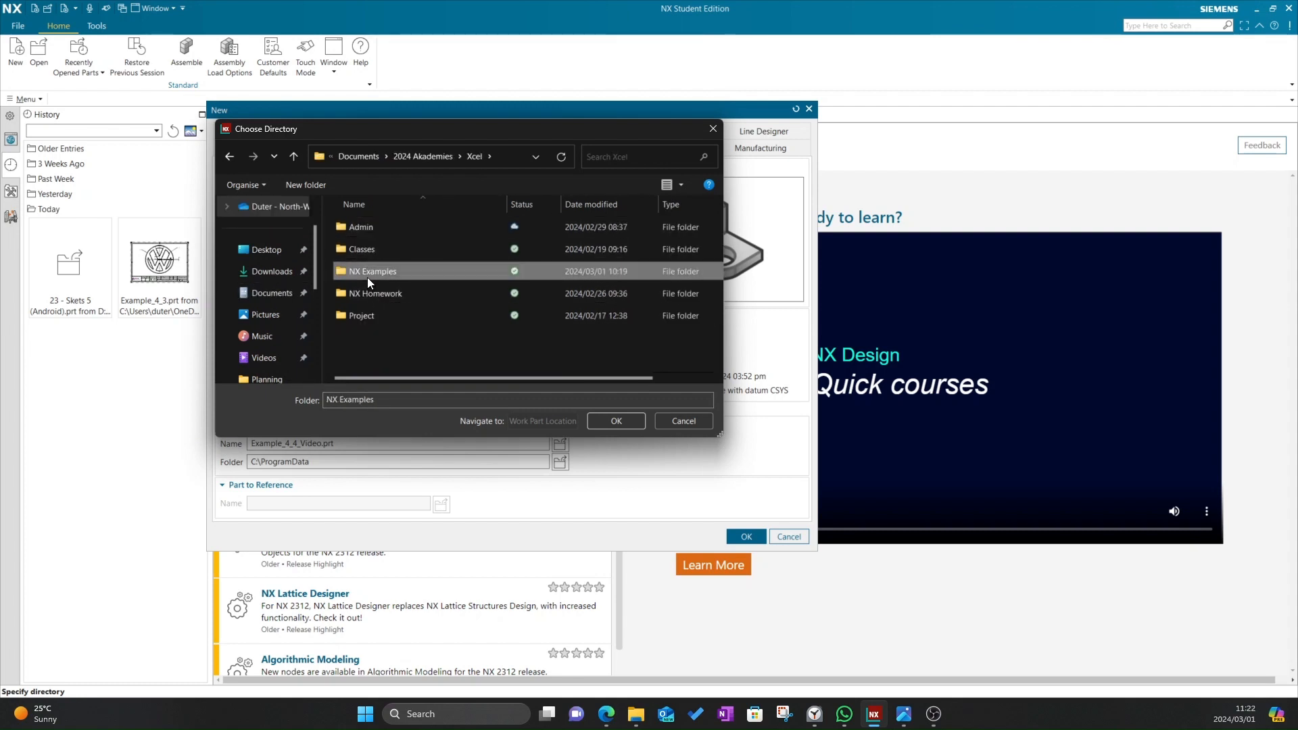
double_click(367, 275)
double_click(362, 248)
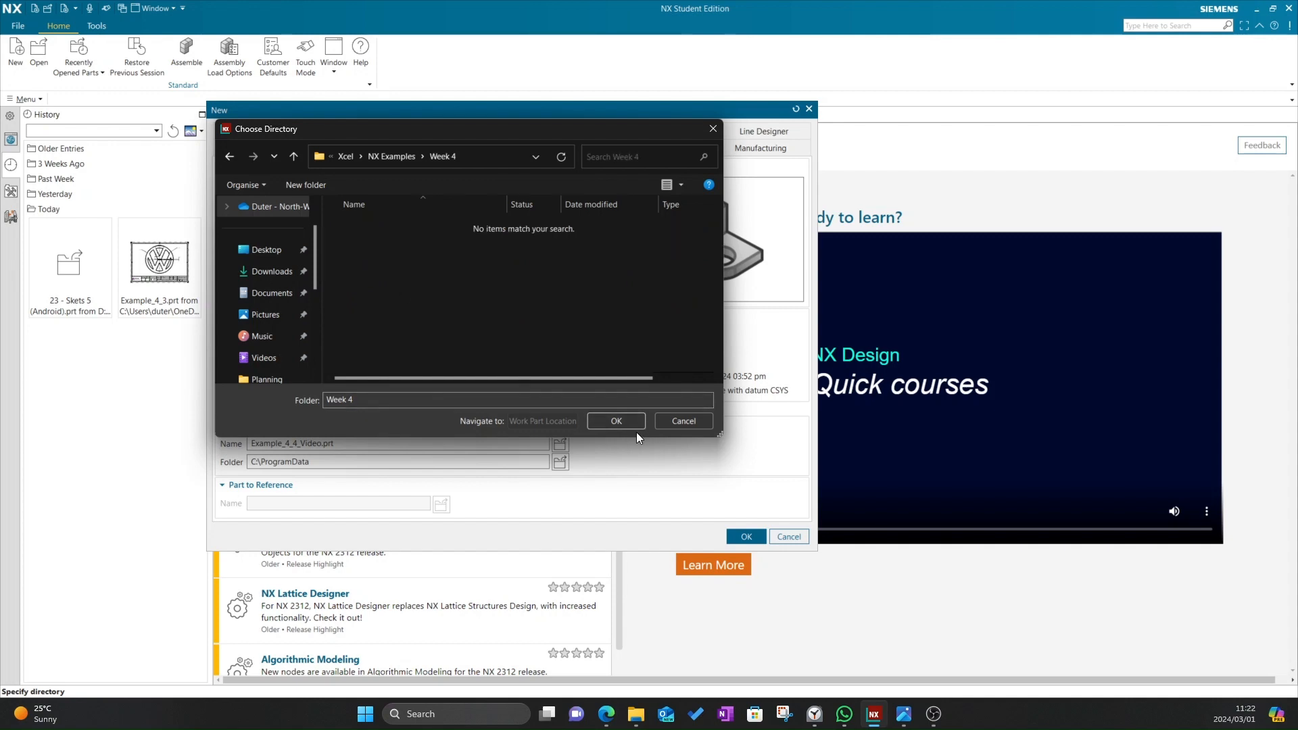
left_click(615, 421)
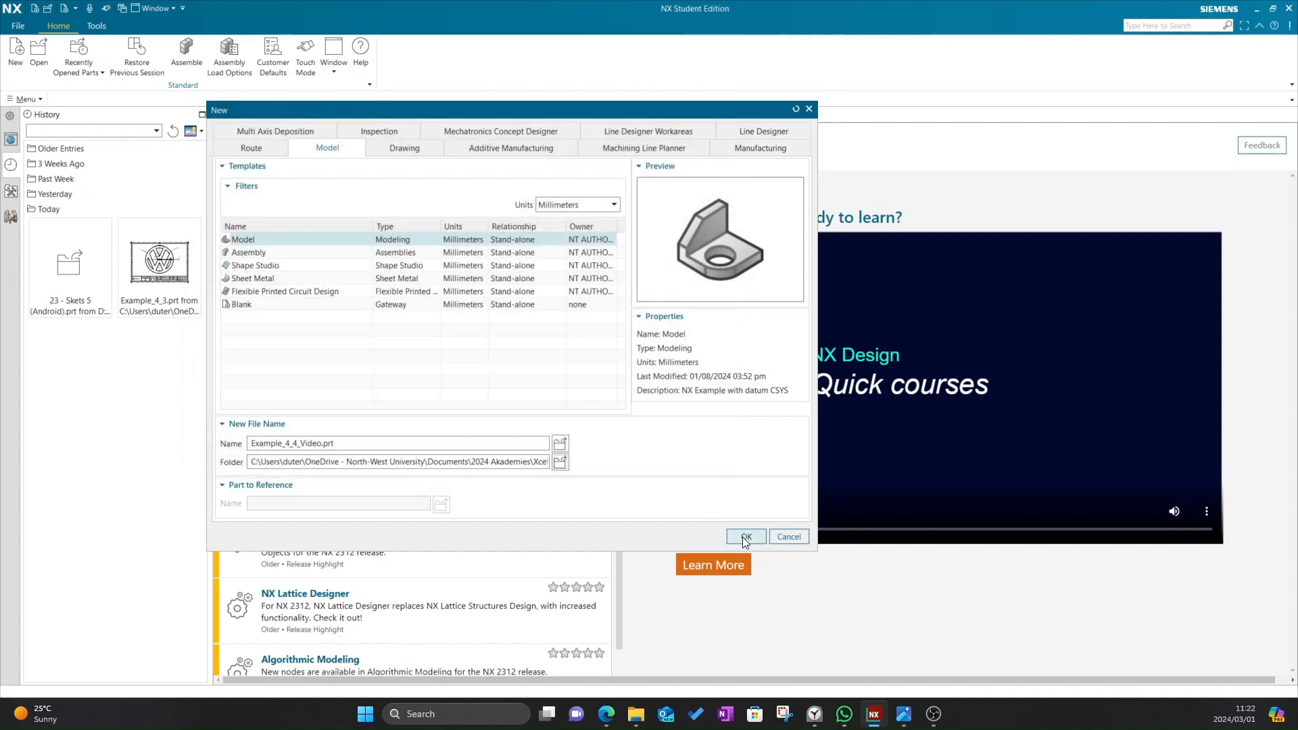
left_click(745, 536)
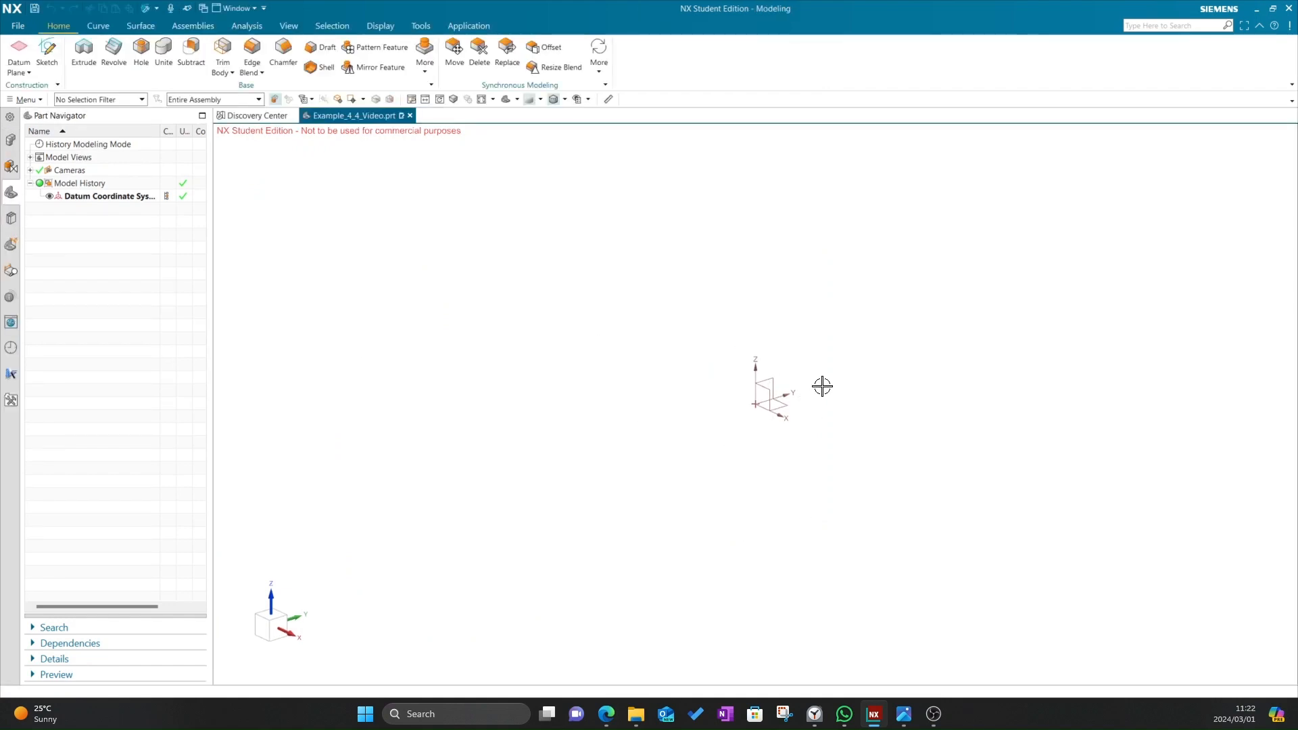
- Create a new sketch on the Front principal plane
left_click(47, 53)
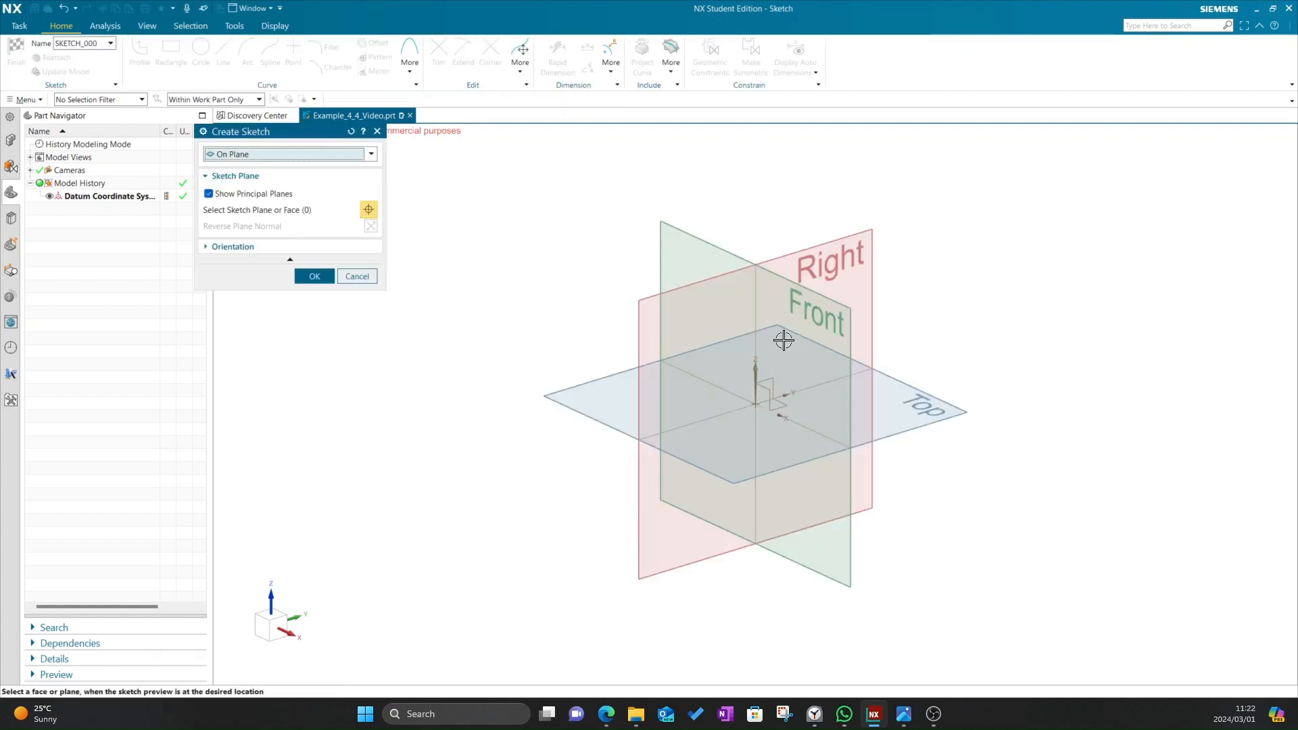
left_click(810, 294)
left_click(306, 275)
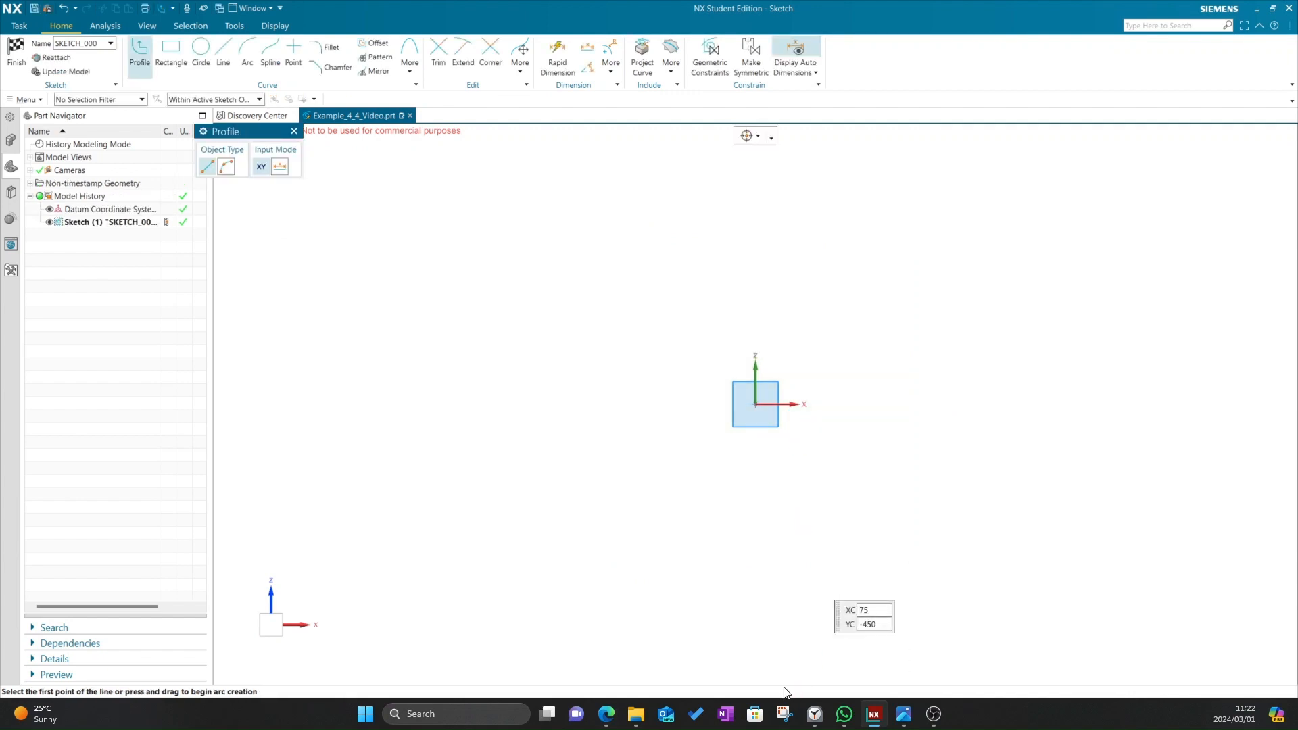
- Examine the outer circle and the other logo dimensions in the Example_4_3.png reference drawing, then return to the NX sketch
mouse_move(904, 714)
left_click(822, 628)
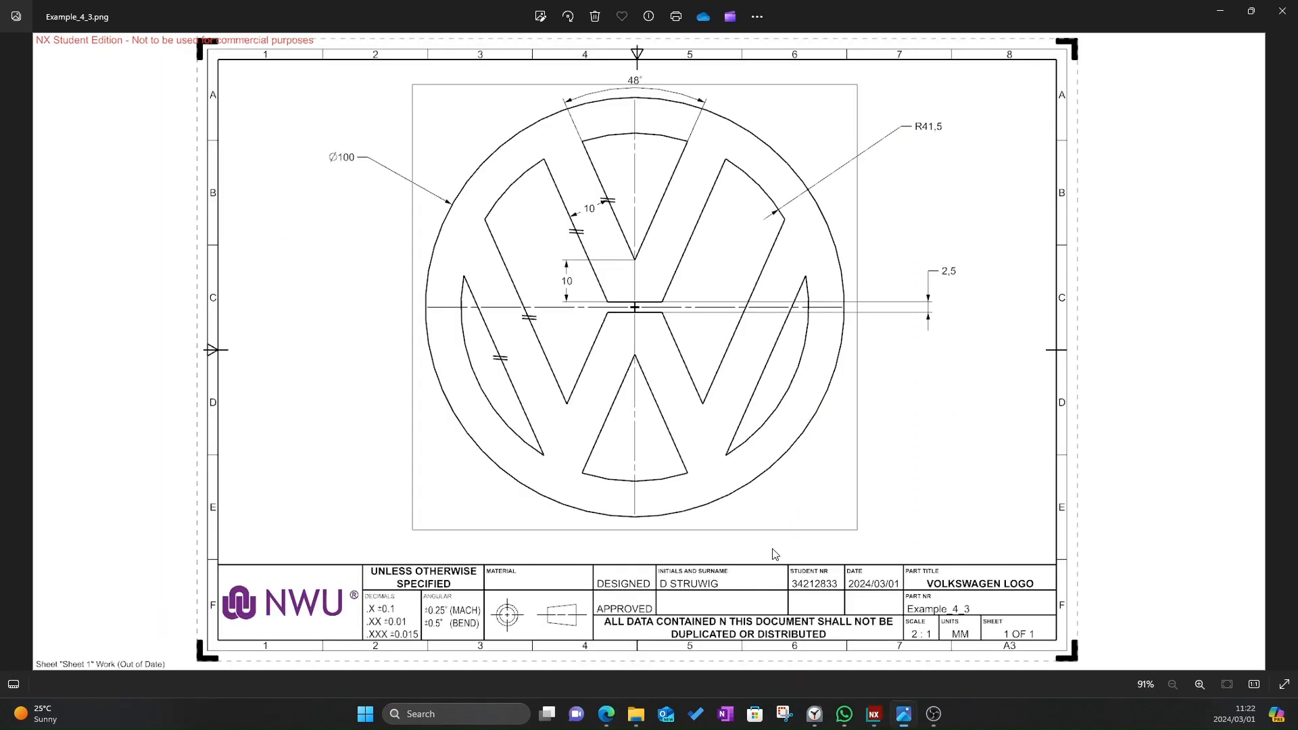
key("alt+Tab")
key("alt+Tab")
key("alt+Tab")
key("alt+Tab")
key("alt+Tab")
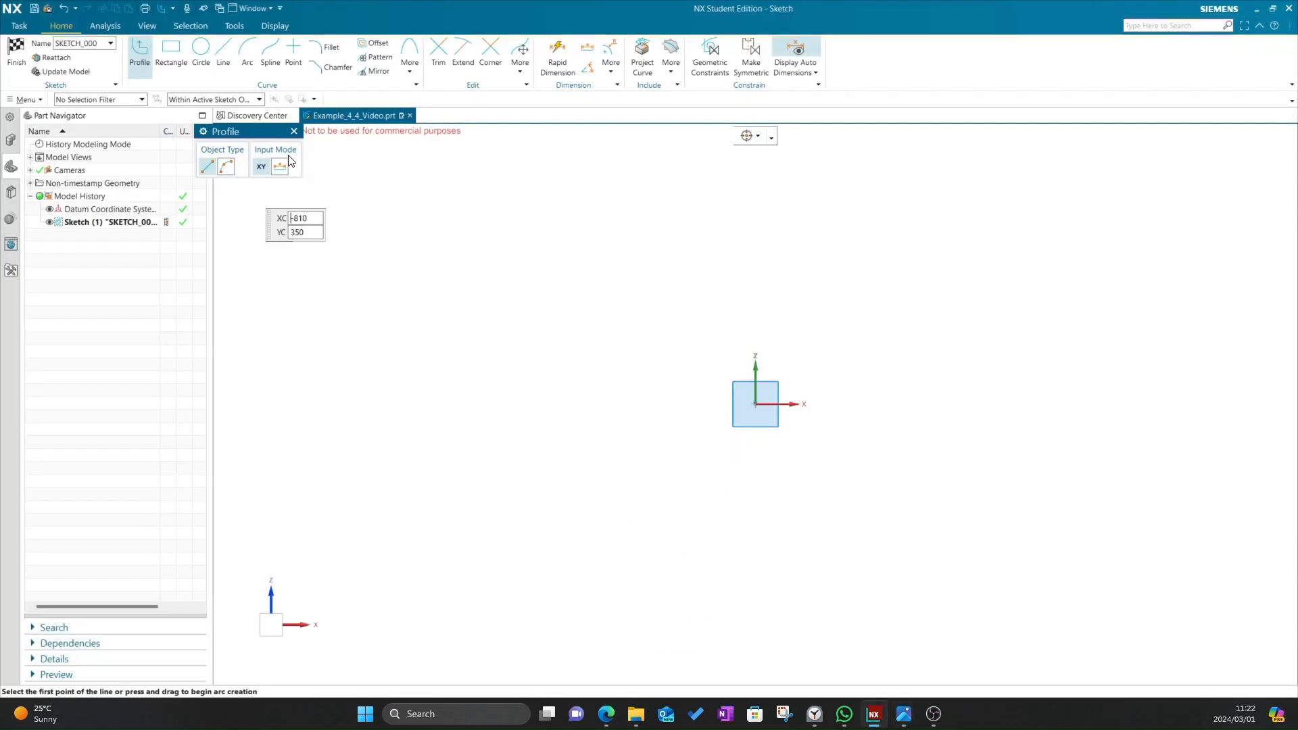
- Draw a 100 mm diameter circle centred on the sketch origin
key("Escape")
middle_click_drag(848, 478, 741, 376, "shift")
middle_click_drag(519, 194, 573, 276, "shift")
left_click(211, 76)
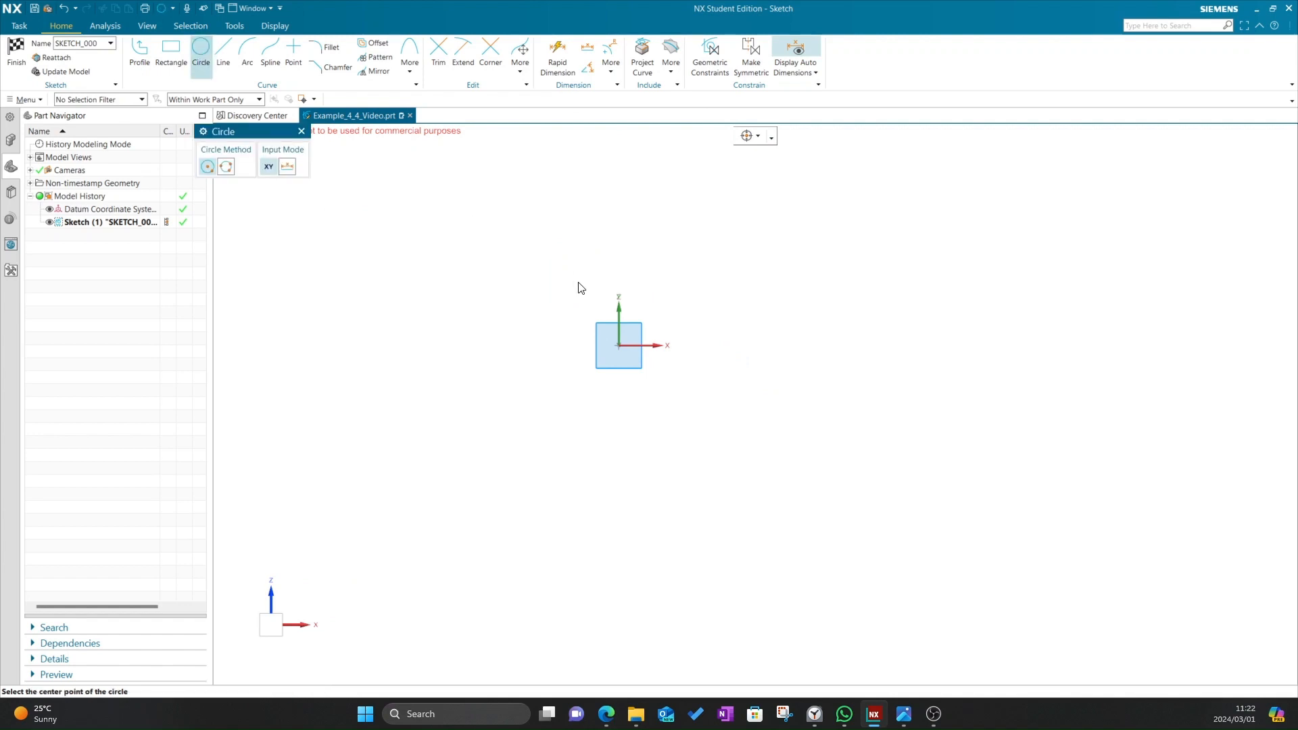
left_click(618, 345)
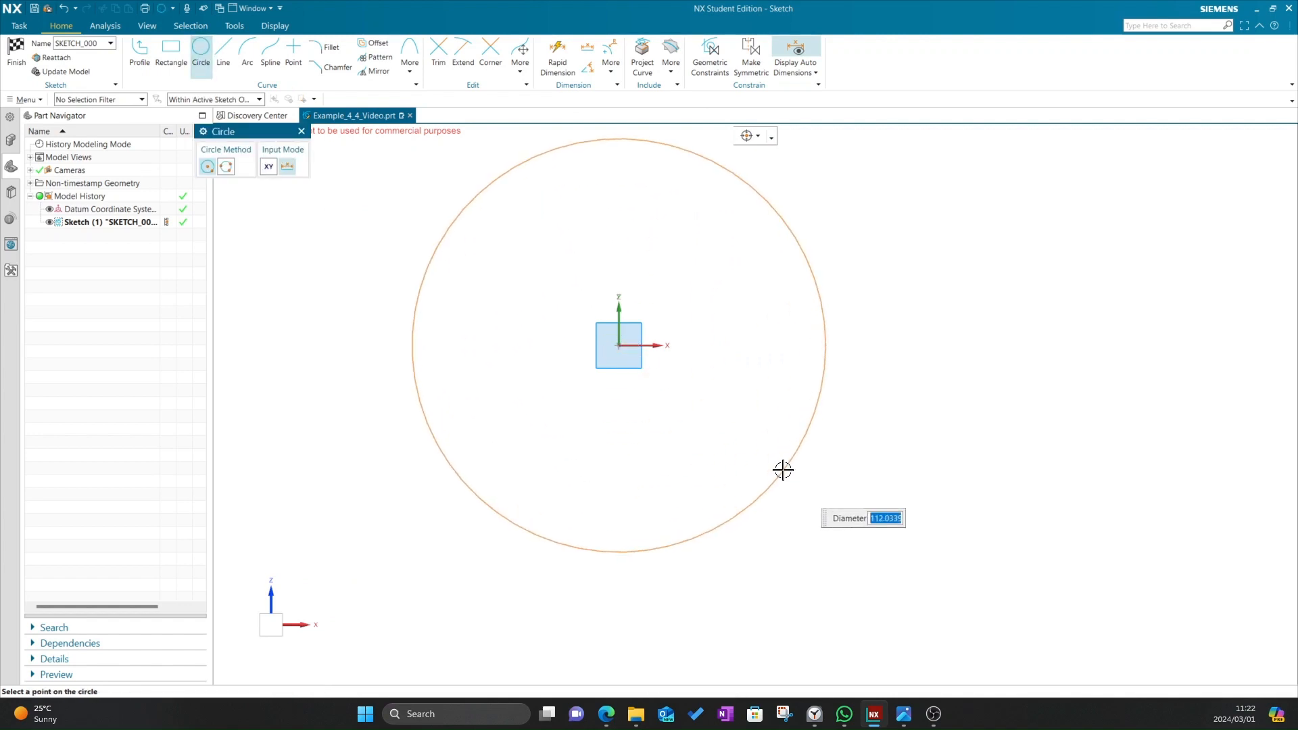
type("100")
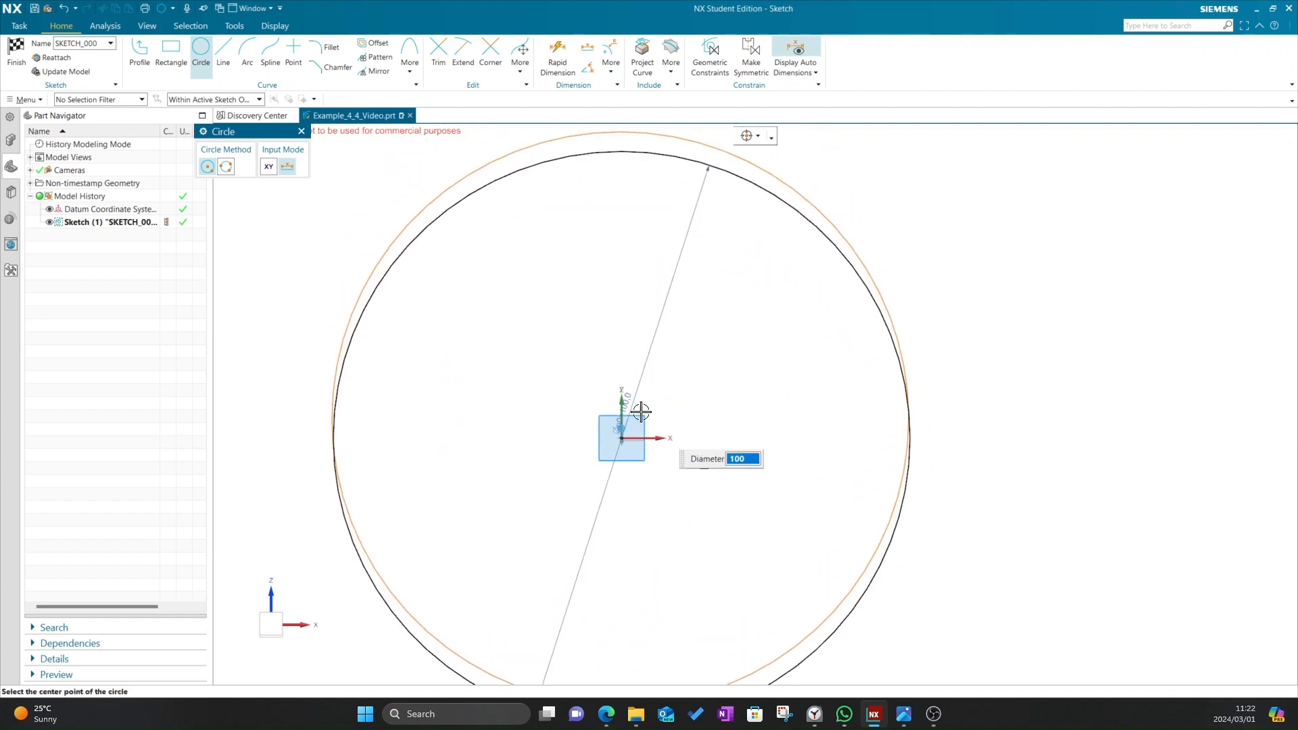
scroll(633, 407, "up", 2)
- Check the reference drawing again, close the Circle command and delete the full circle from the sketch
key("alt+Tab")
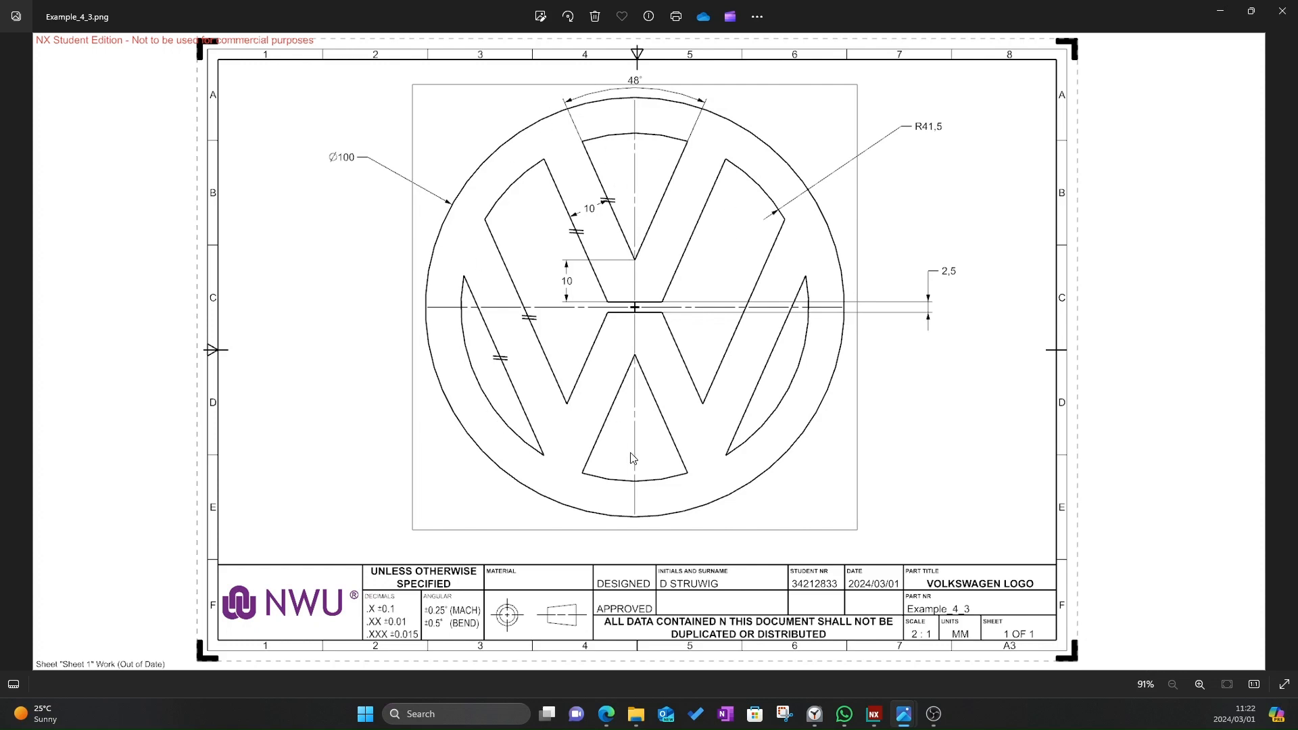
key("alt+Tab")
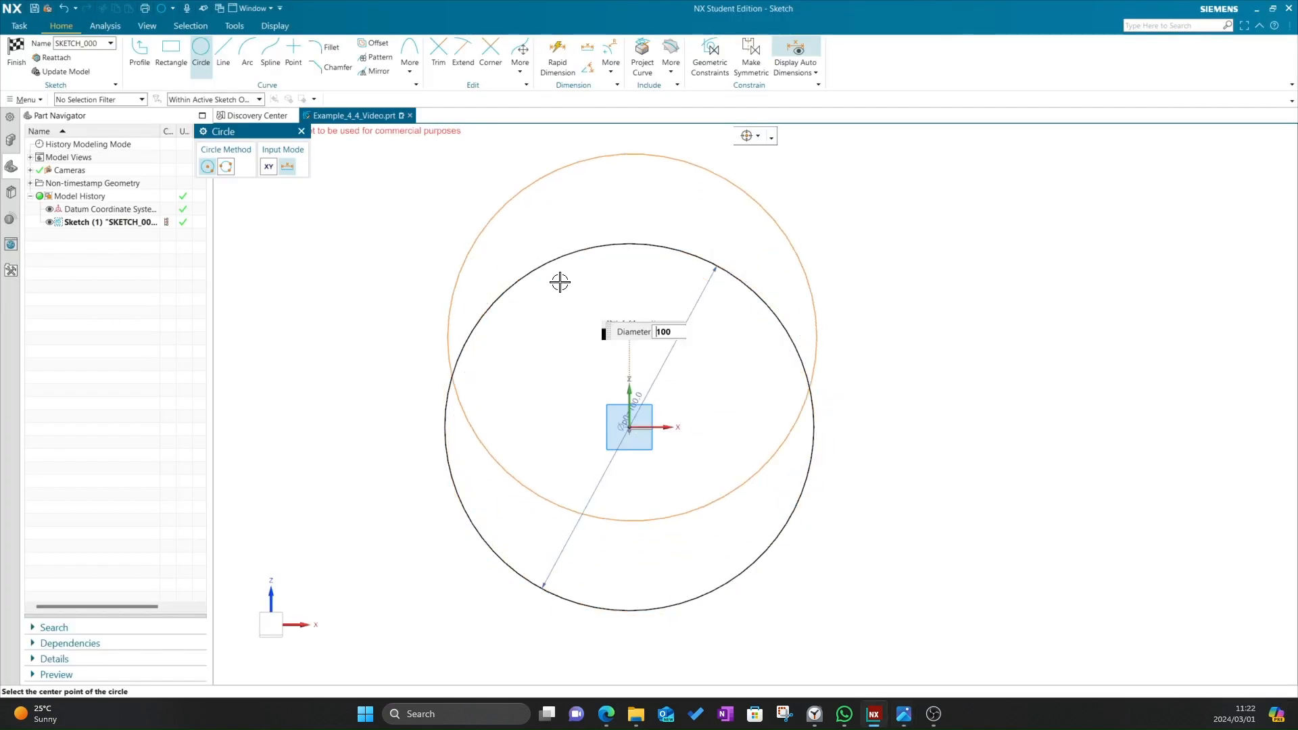
left_click(298, 130)
right_click(618, 244)
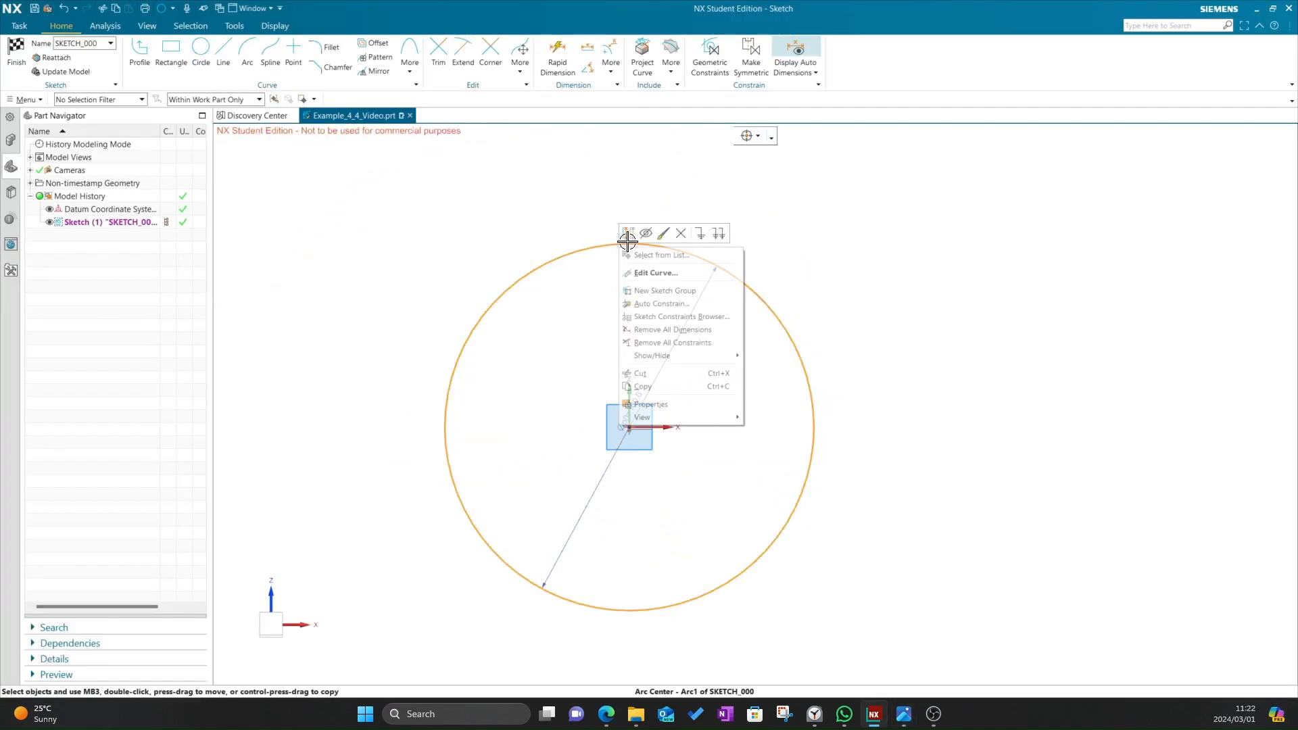
left_click(679, 233)
- Draw a 50 mm radius arc centred on the sketch origin with a 180° sweep, forming the outer semicircle on the negative X side
left_click(247, 54)
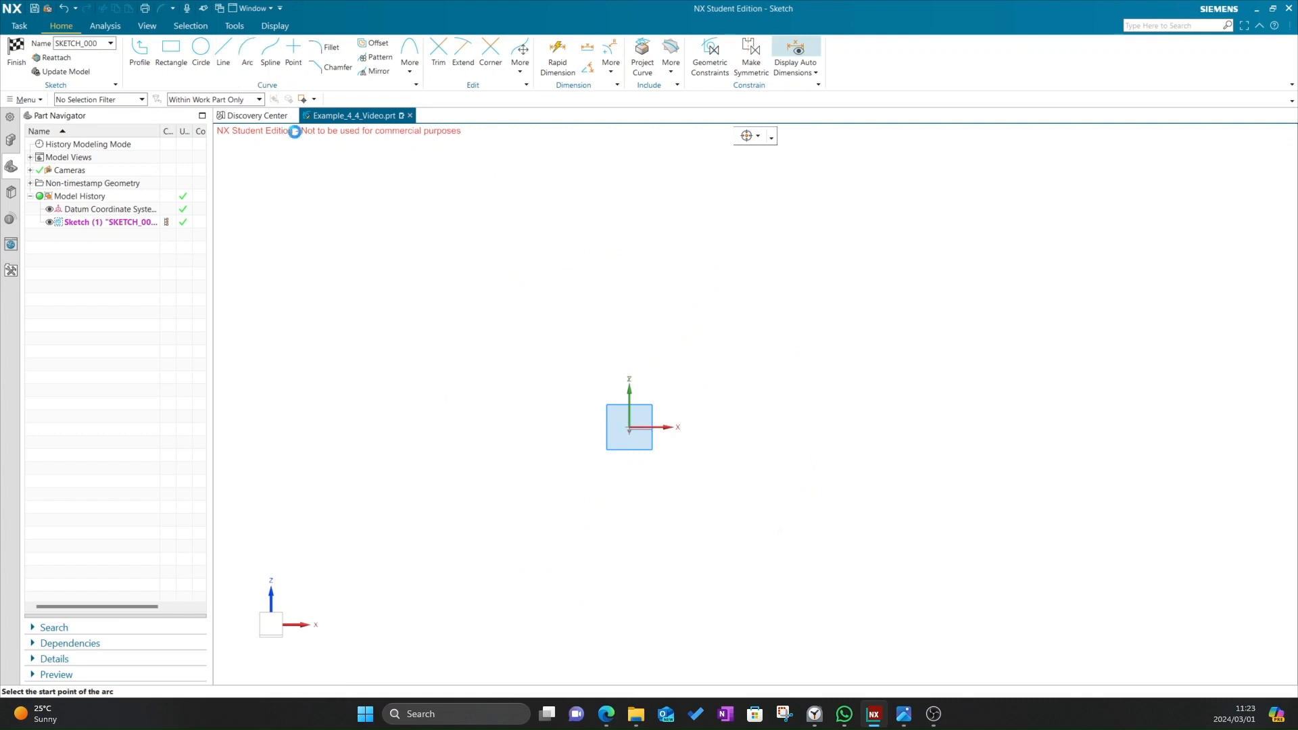
left_click(628, 428)
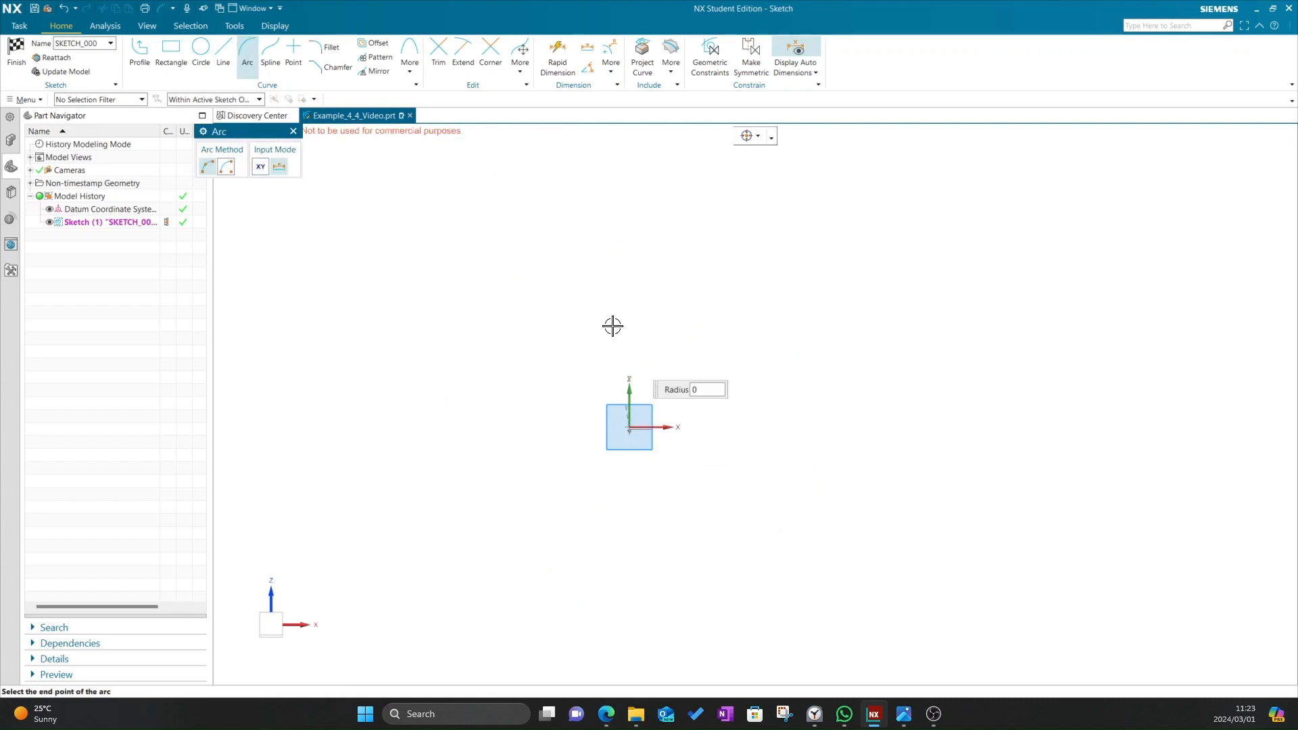
type("5")
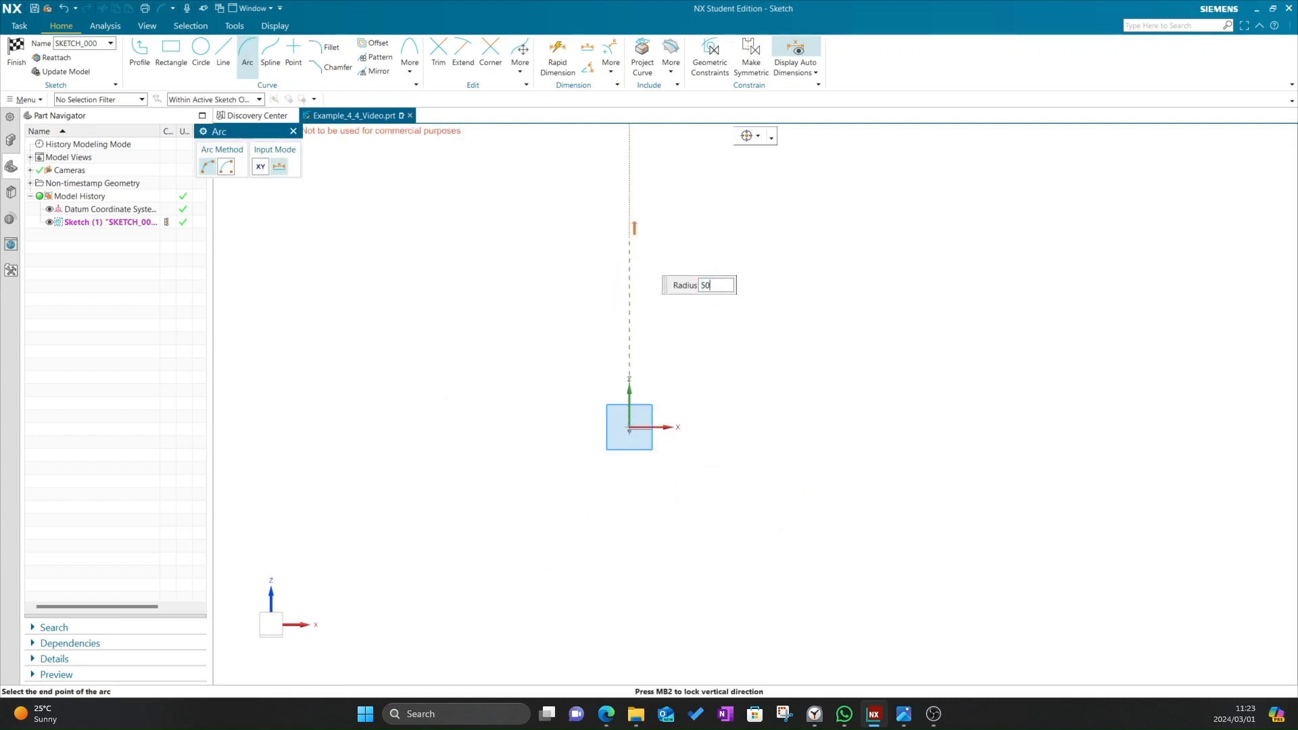
left_click(228, 166)
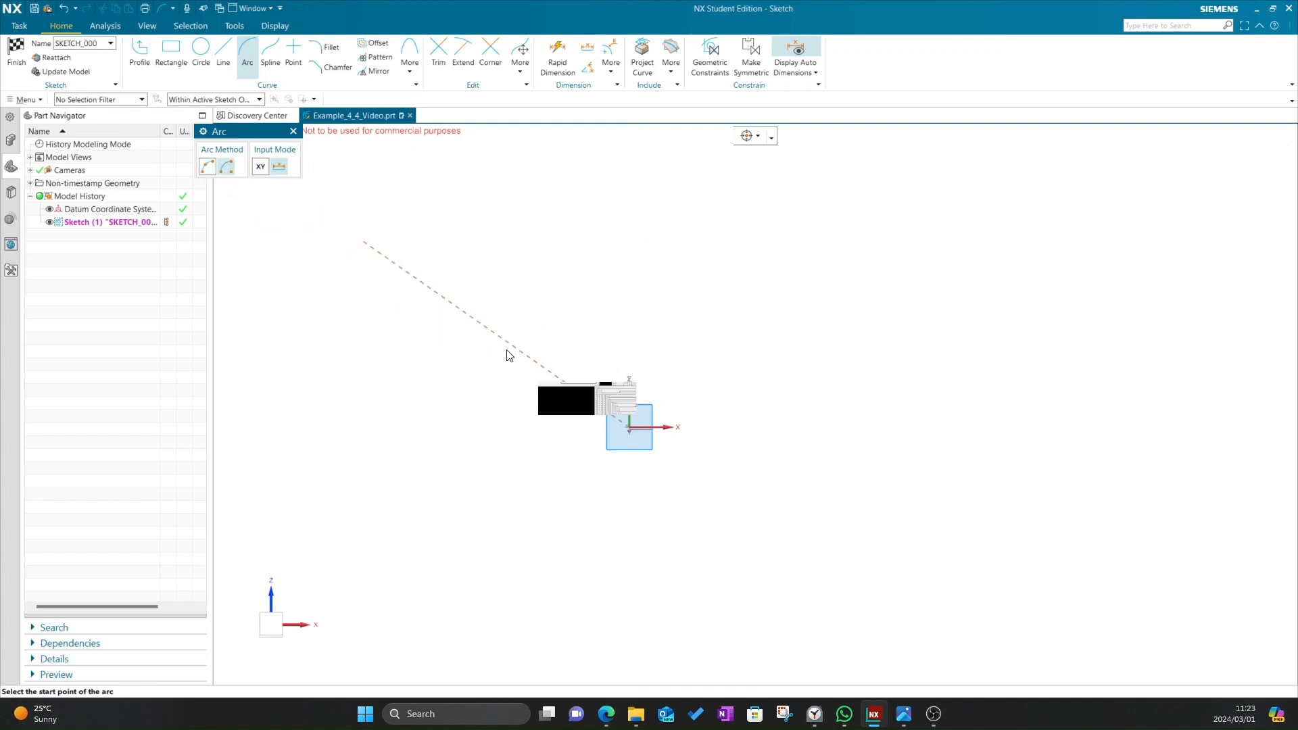
left_click(629, 428)
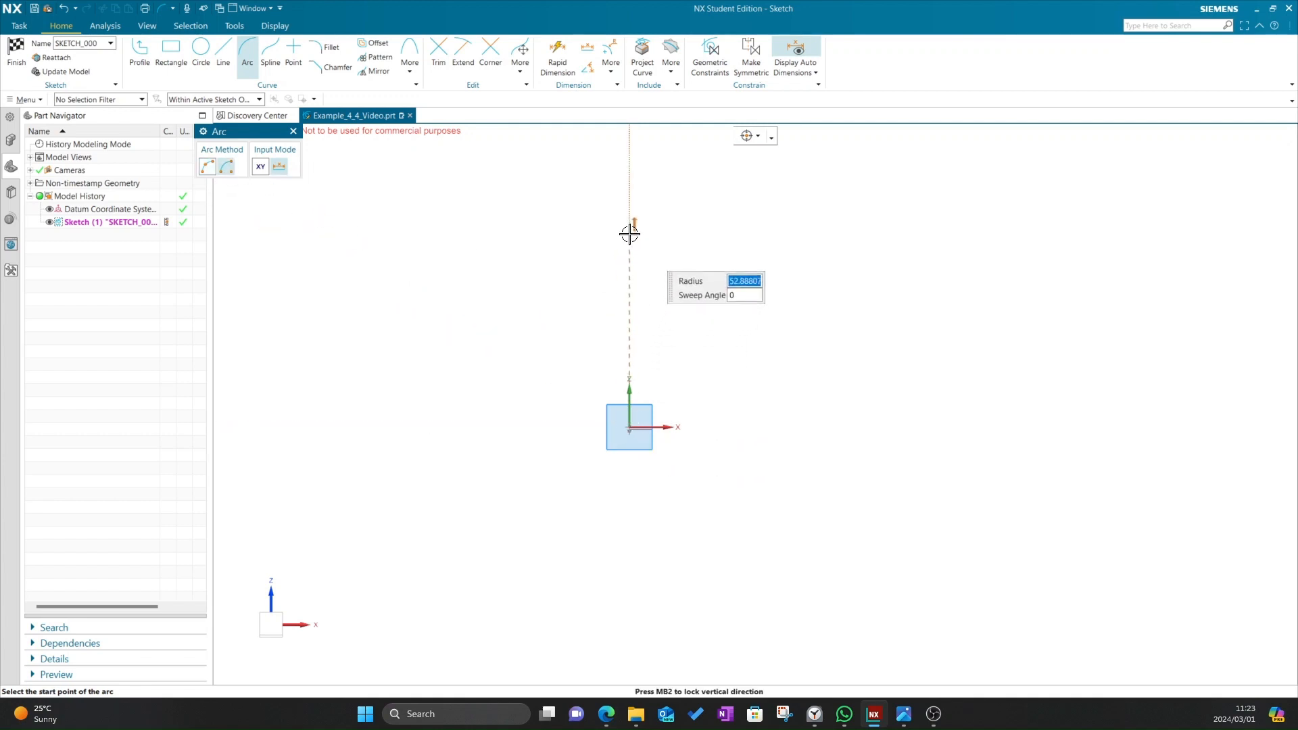
type("50")
key("Tab")
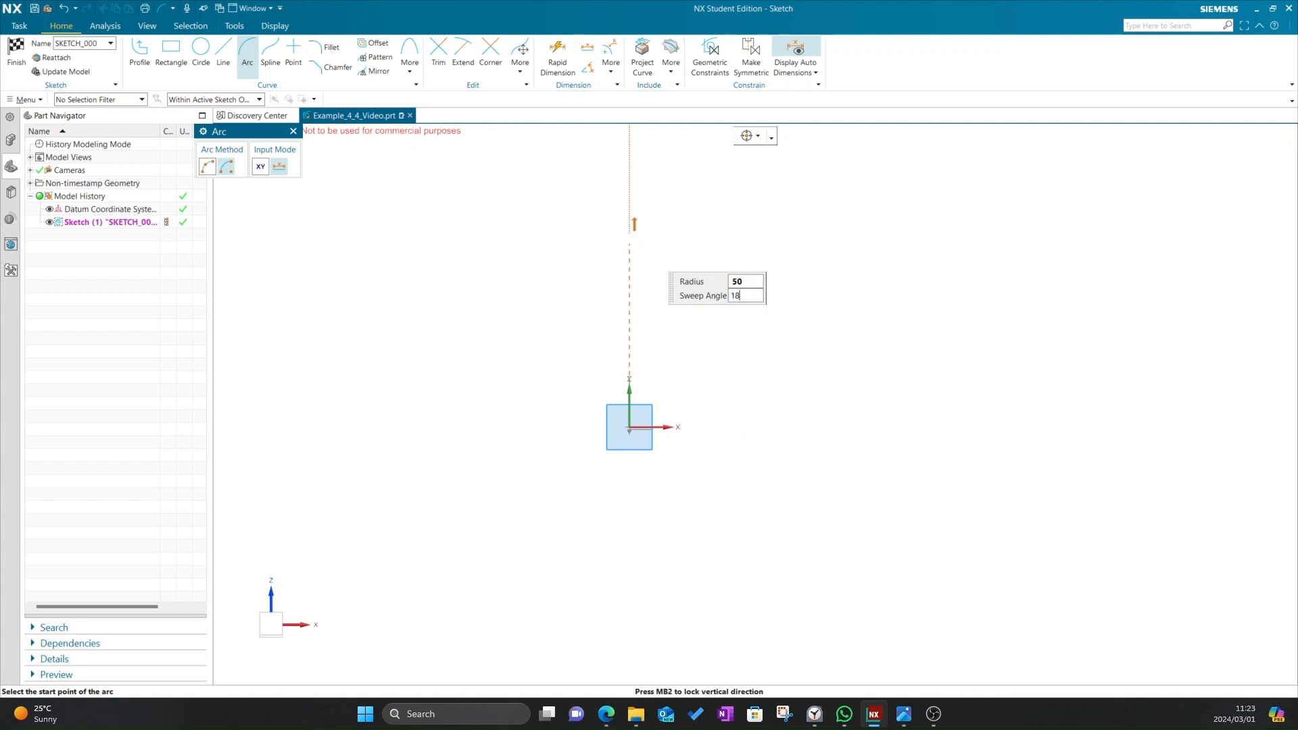
key("Tab")
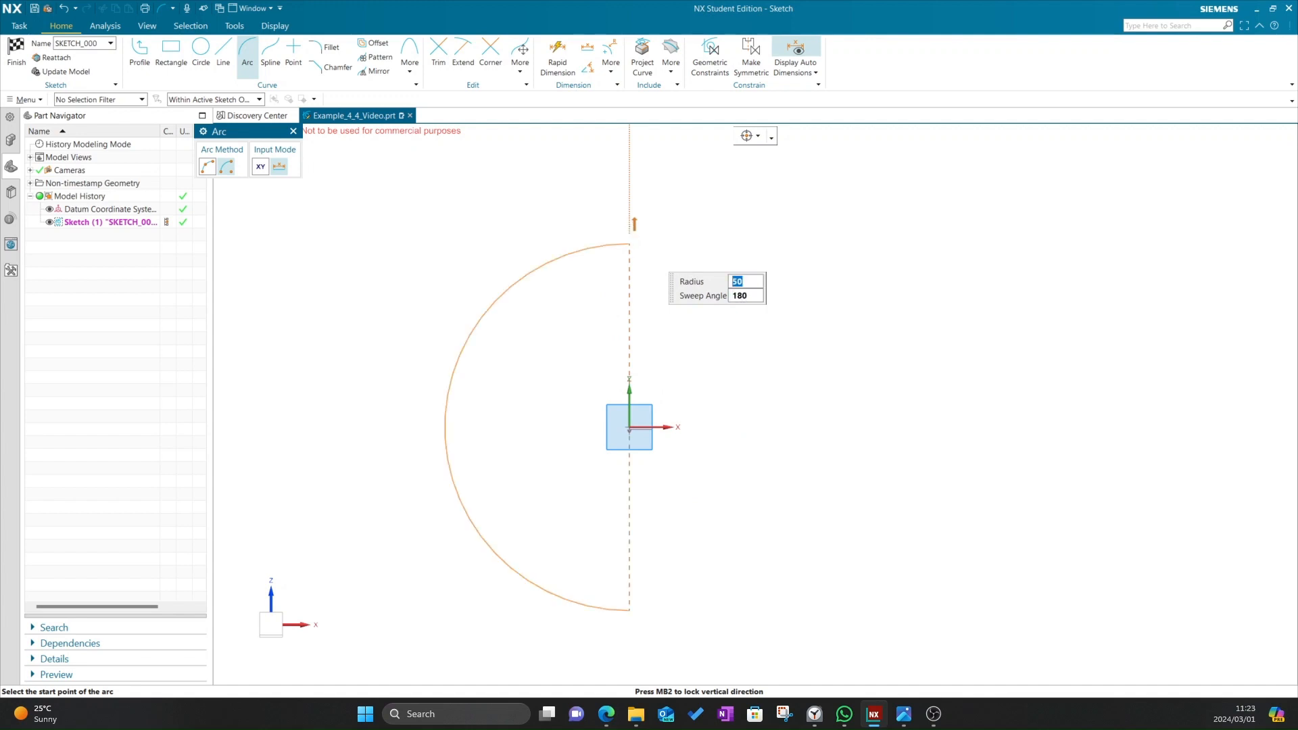
left_click(629, 243)
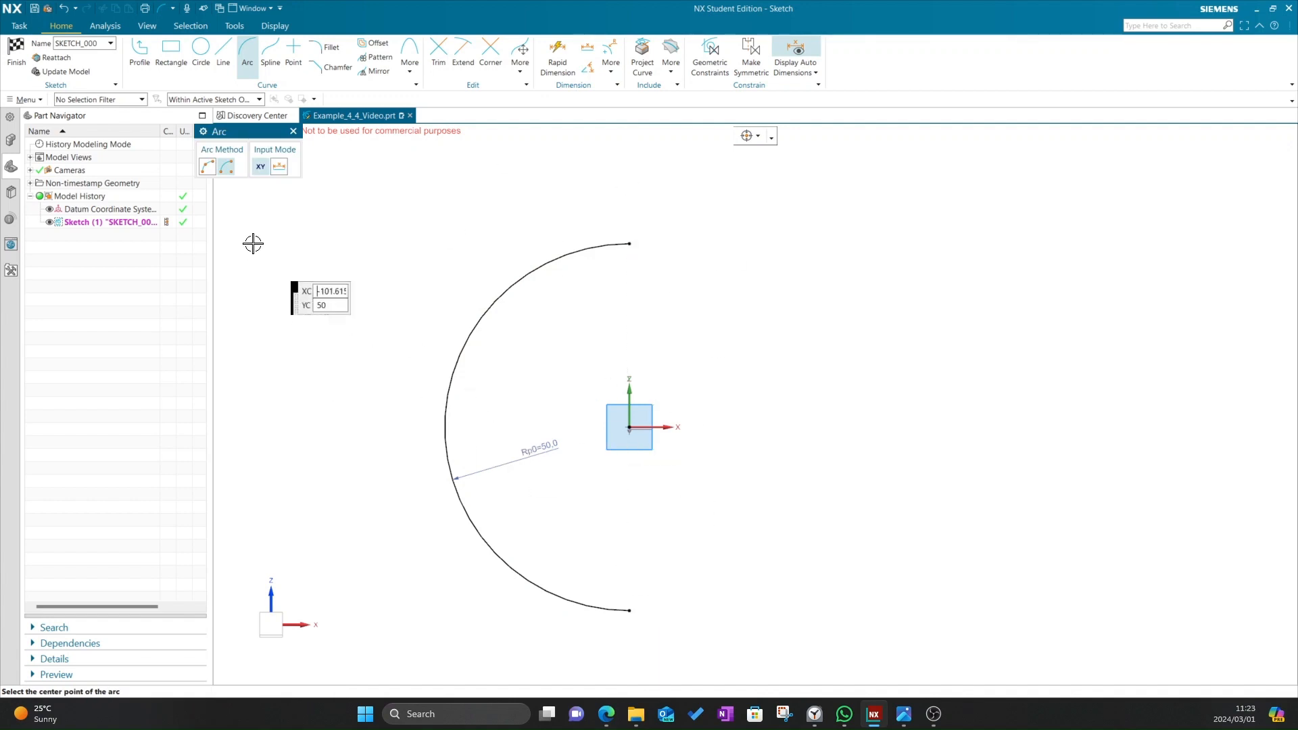
key("alt+Tab")
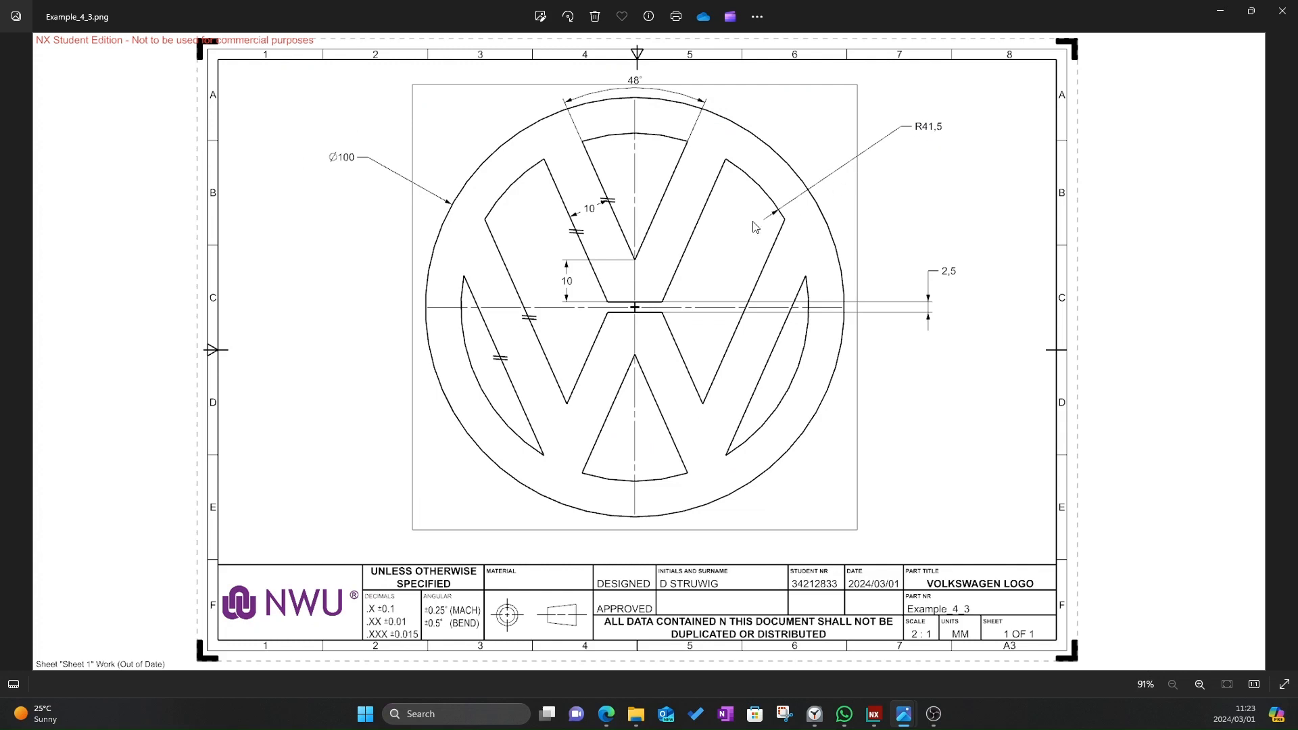
key("alt+Tab")
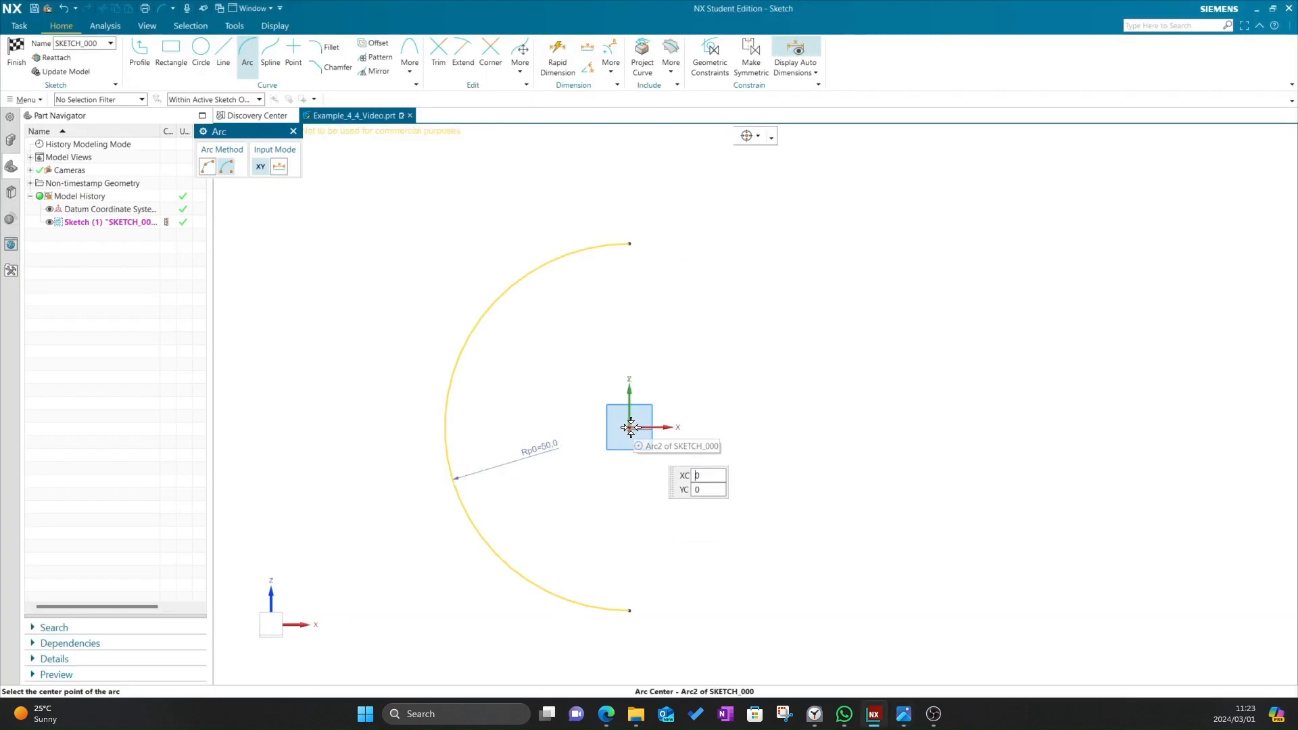
scroll(629, 428, "up", 2)
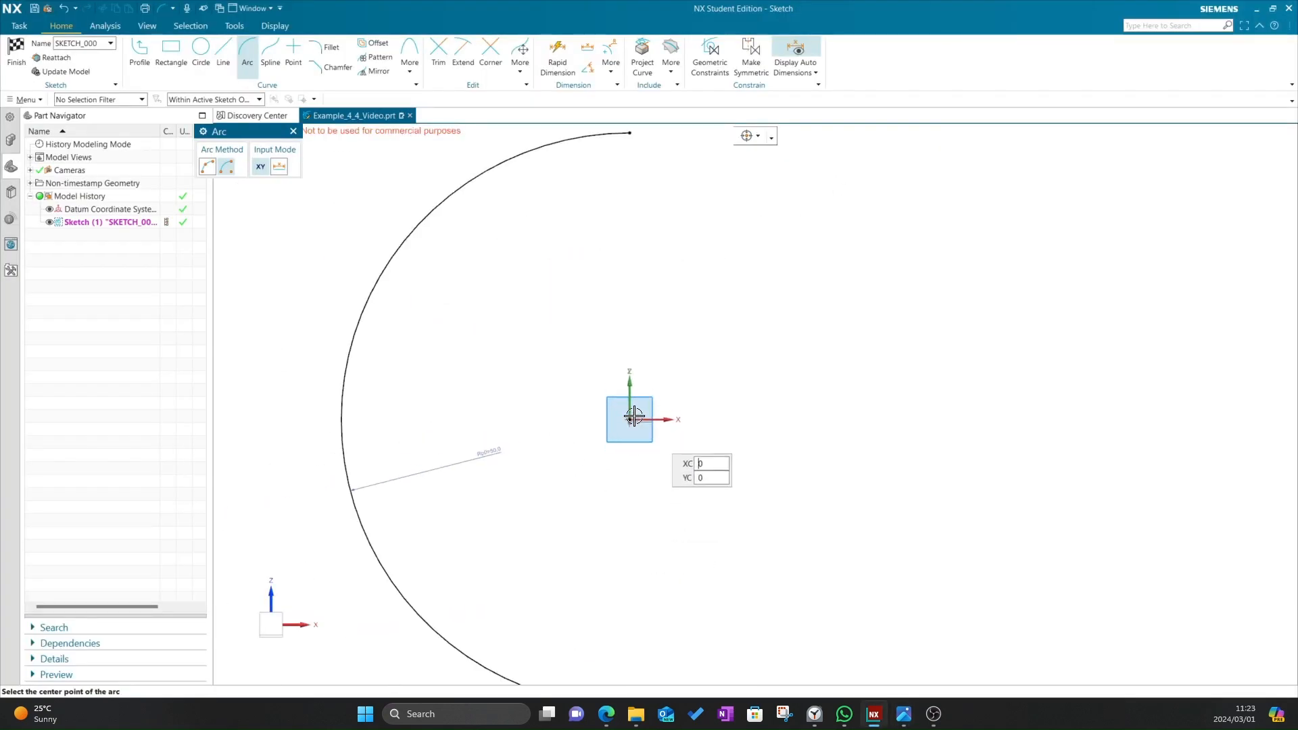
left_click(628, 420)
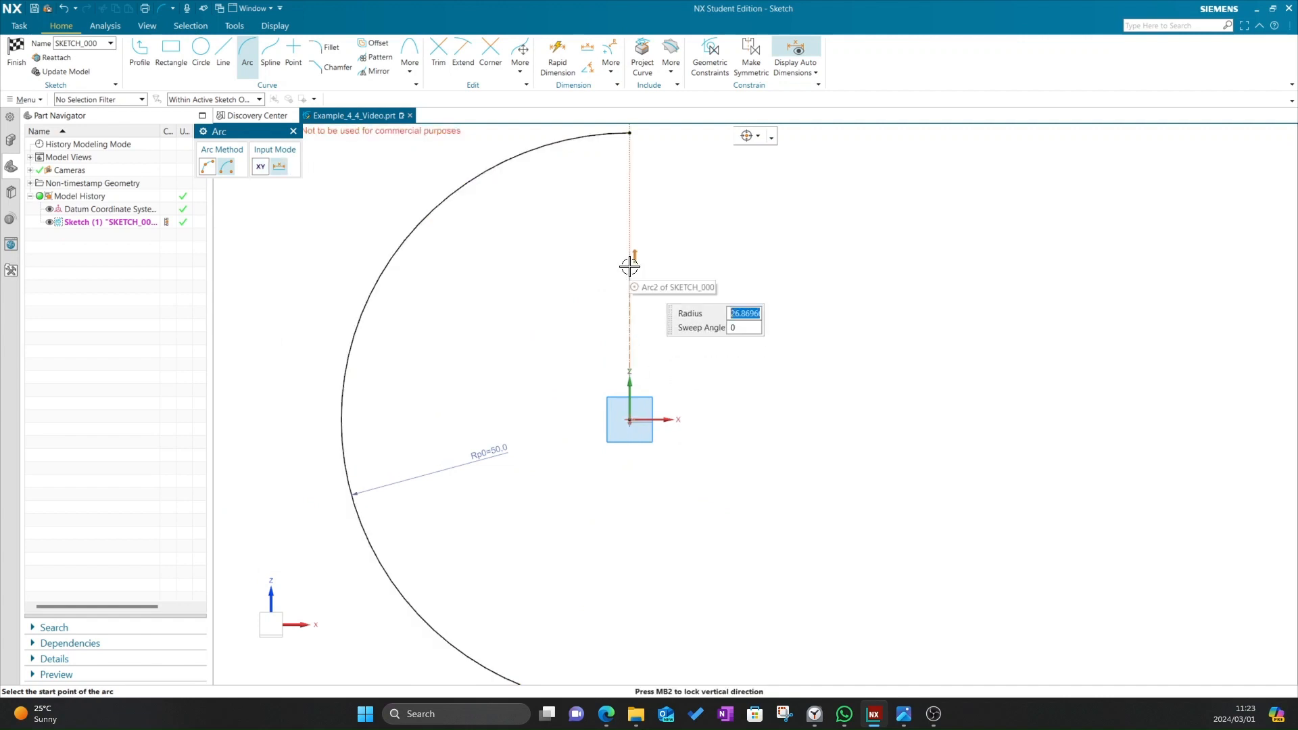
type("41.5")
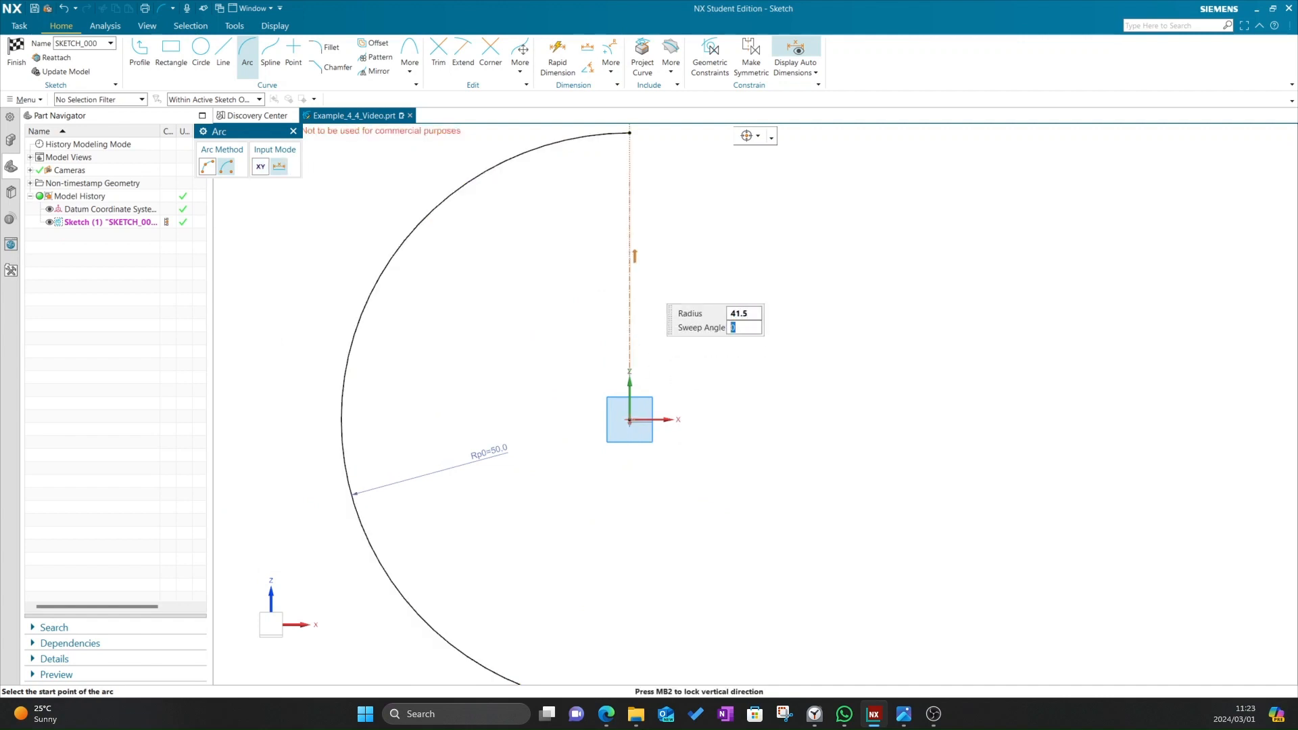
type("180")
key("Tab")
left_click(629, 264)
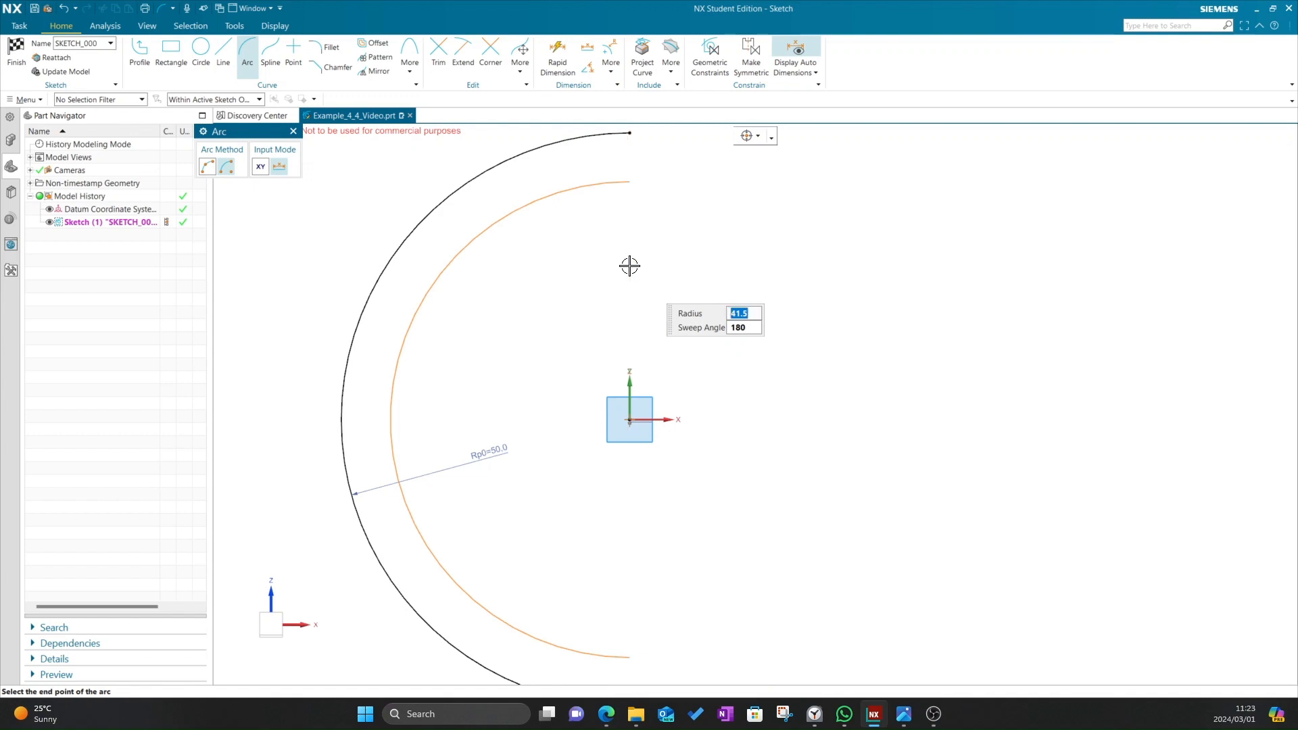
scroll(631, 269, "down", 5)
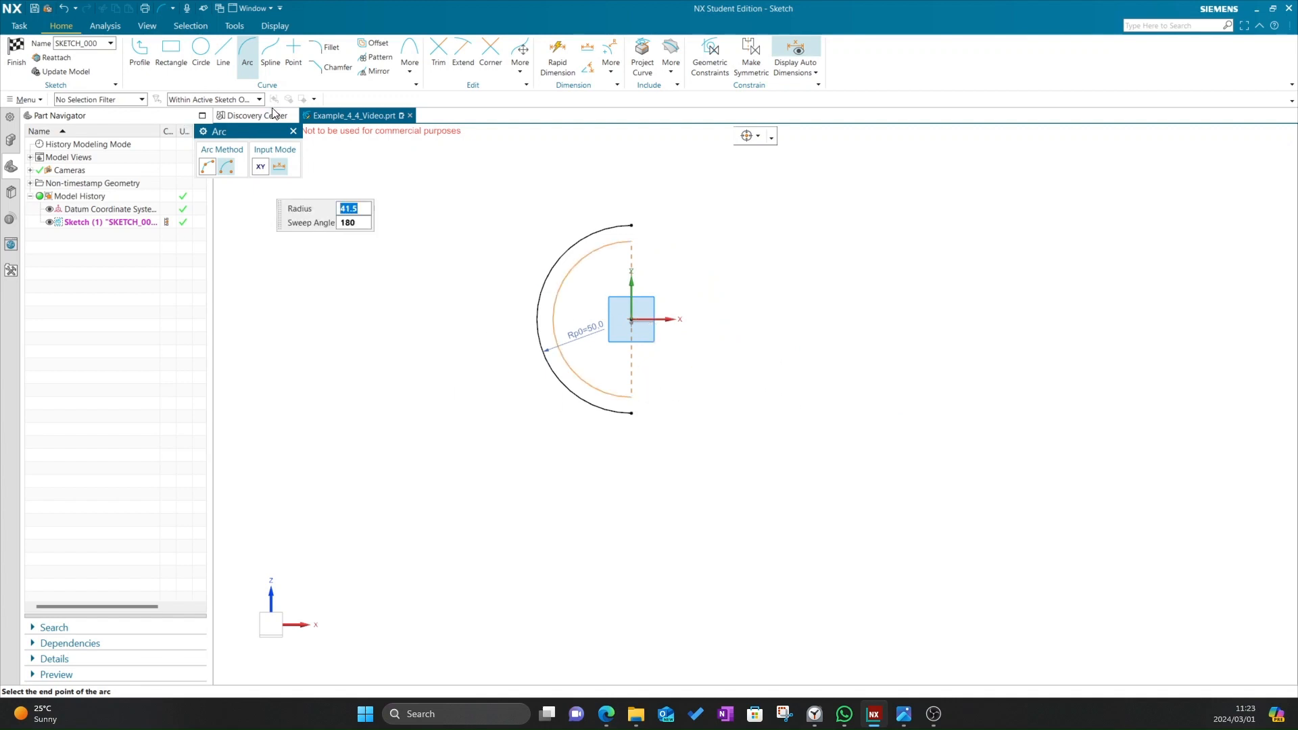
left_click(293, 131)
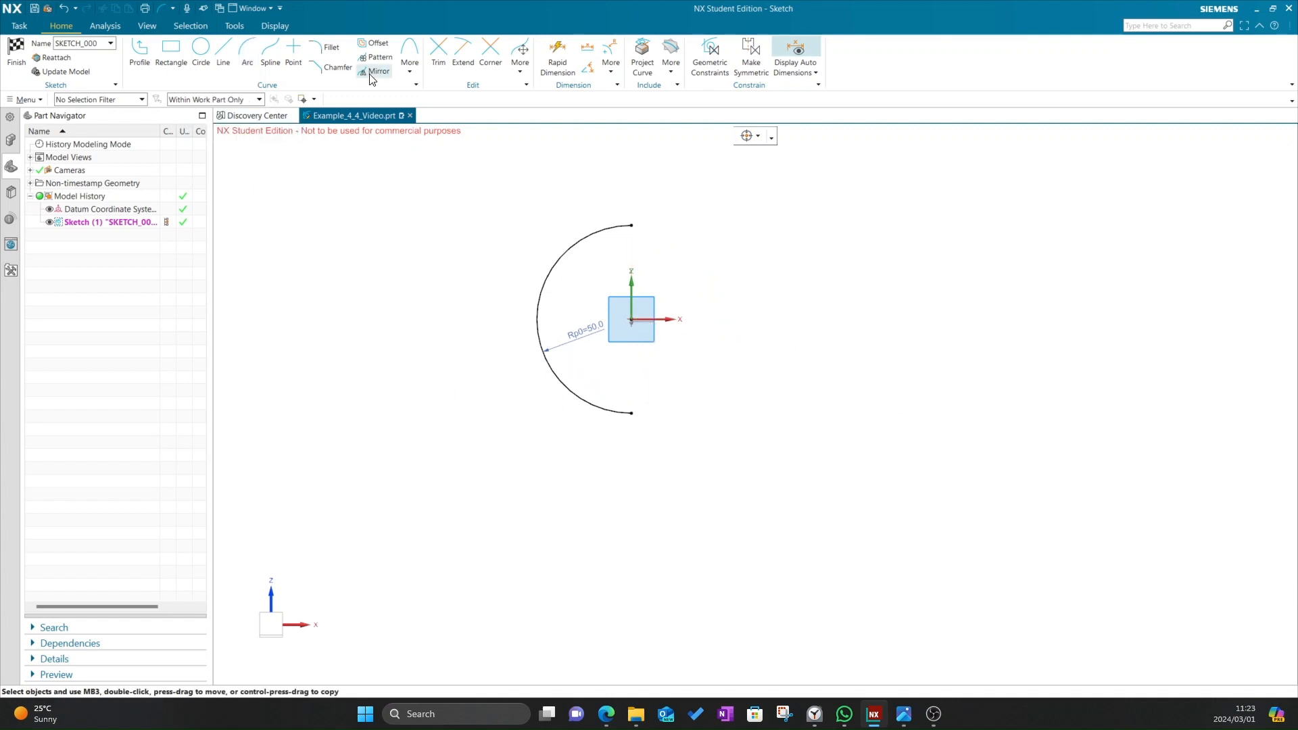
- Draw a 41.5 mm radius arc centred on the sketch origin with a 180° sweep, concentric inside the outer semicircle
left_click(247, 52)
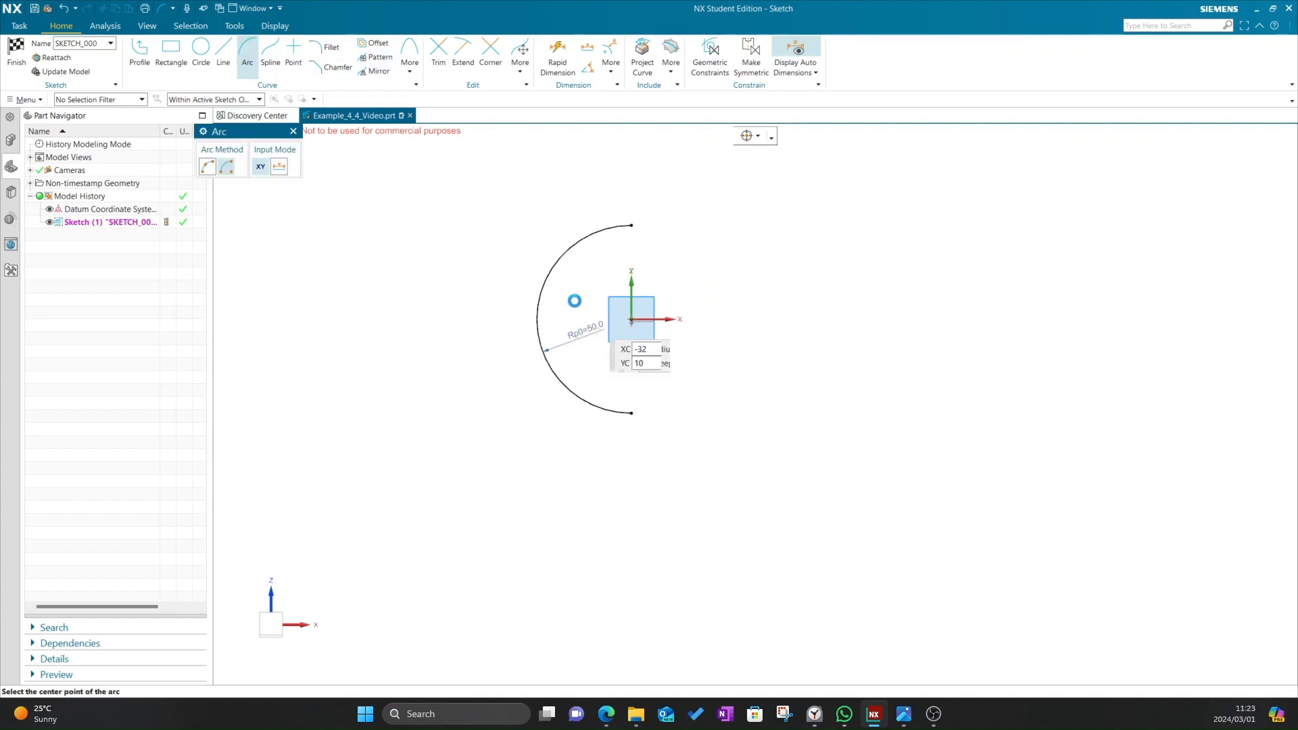
left_click(632, 319)
type("41.5")
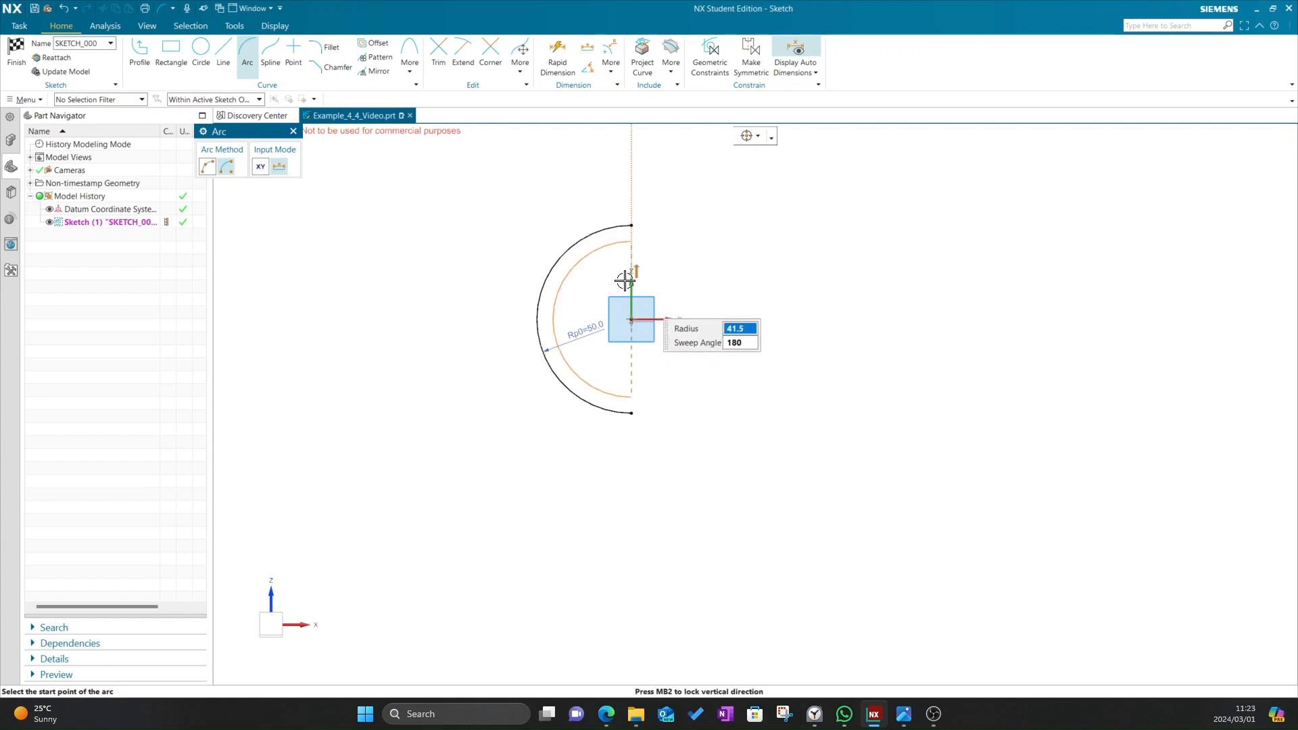
key("Return")
scroll(623, 281, "up", 3)
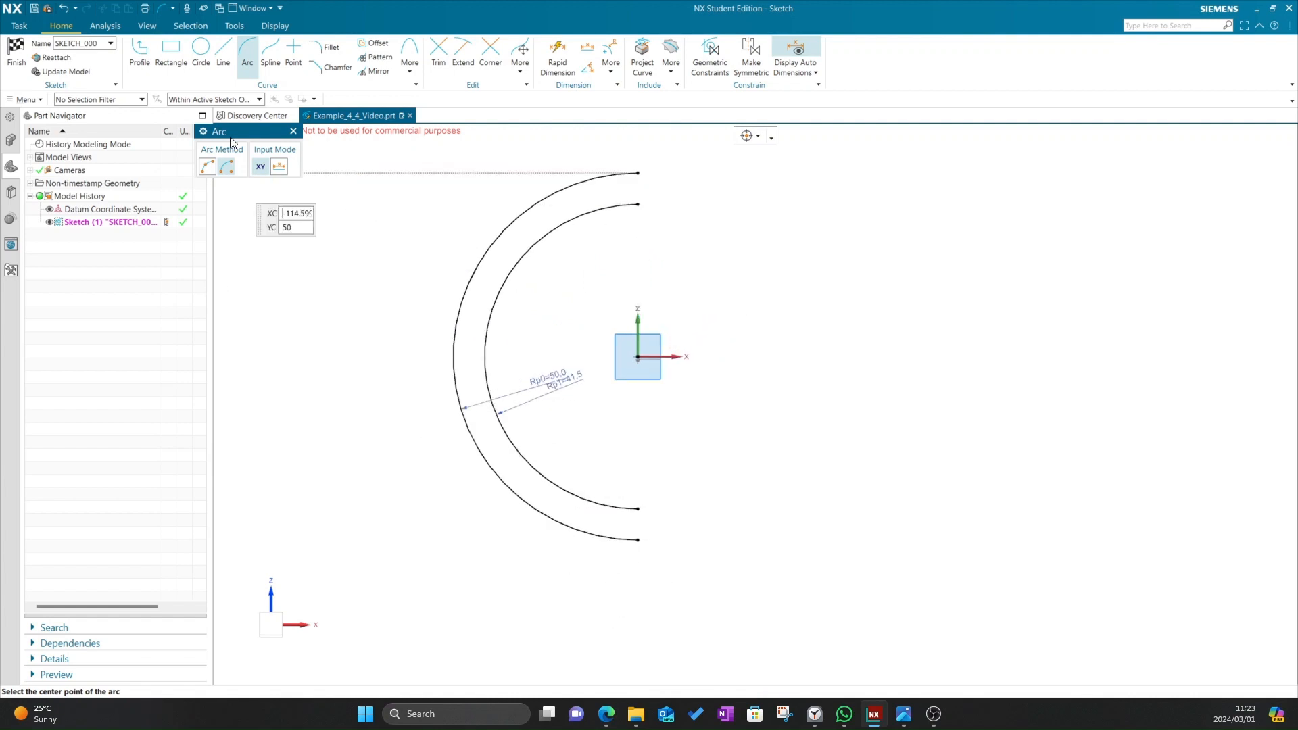
key("Escape")
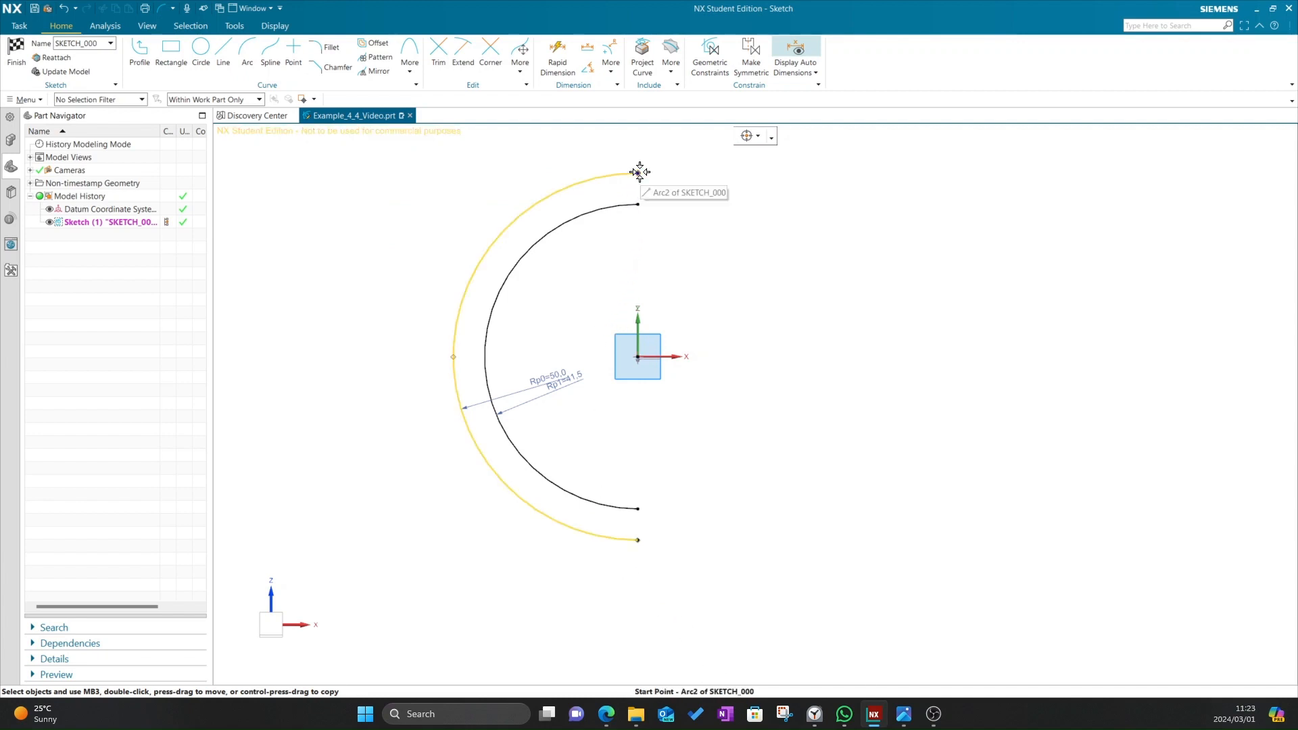
- Align the upper and lower endpoints of both arcs vertically with the sketch origin
mouse_move(640, 170)
left_mouse_down()
mouse_move(567, 186)
mouse_move(644, 174)
left_mouse_up()
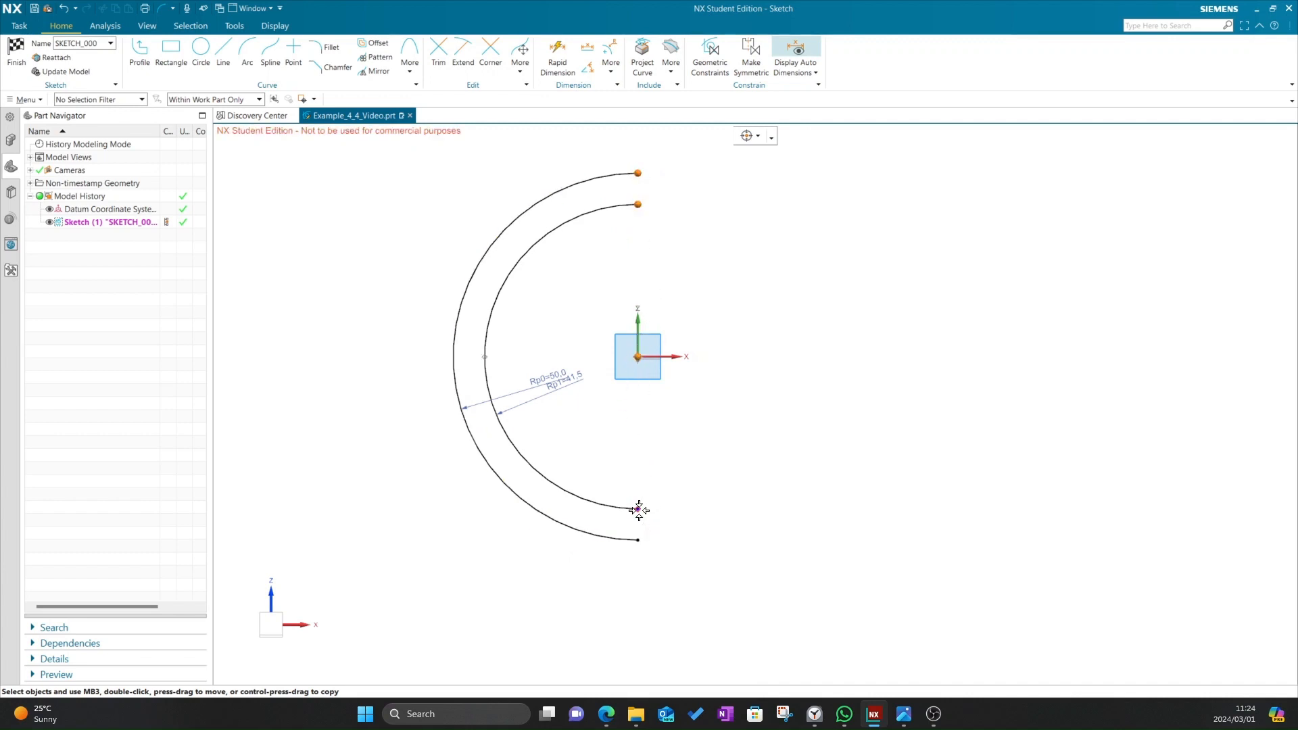
left_click(637, 538)
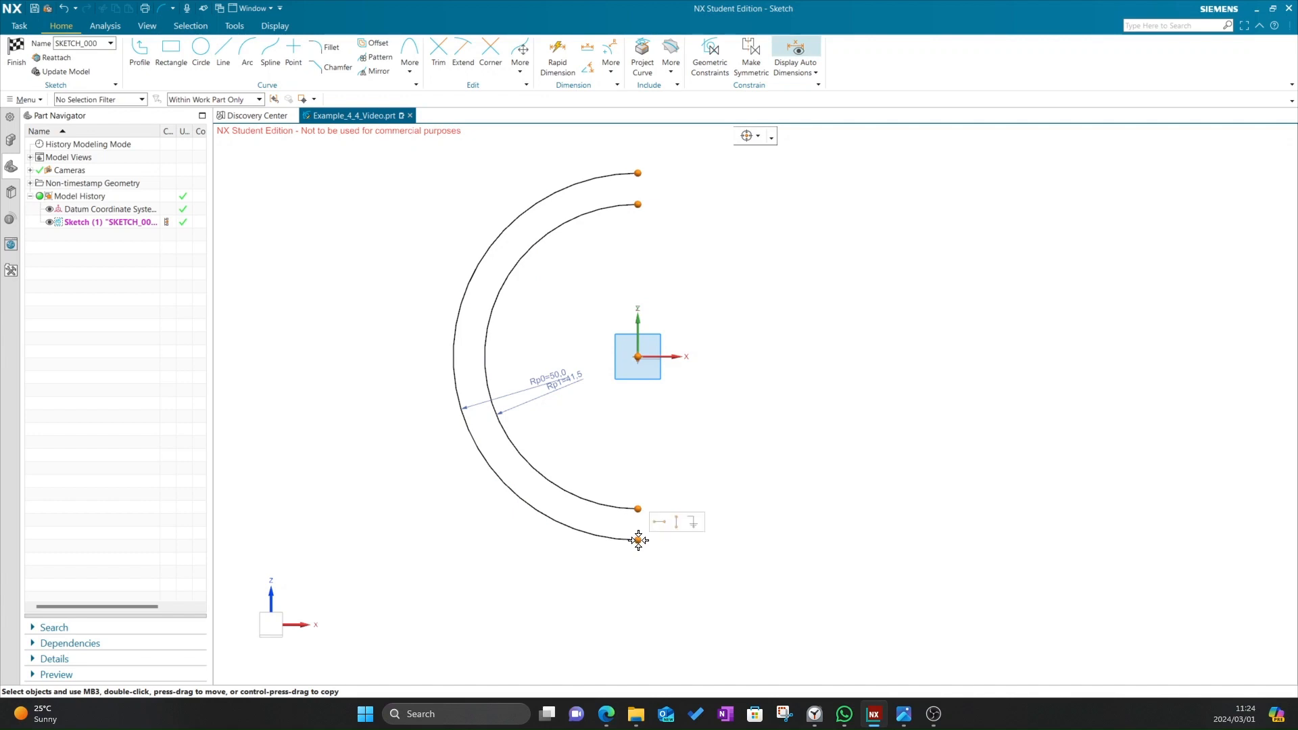
left_click(675, 522)
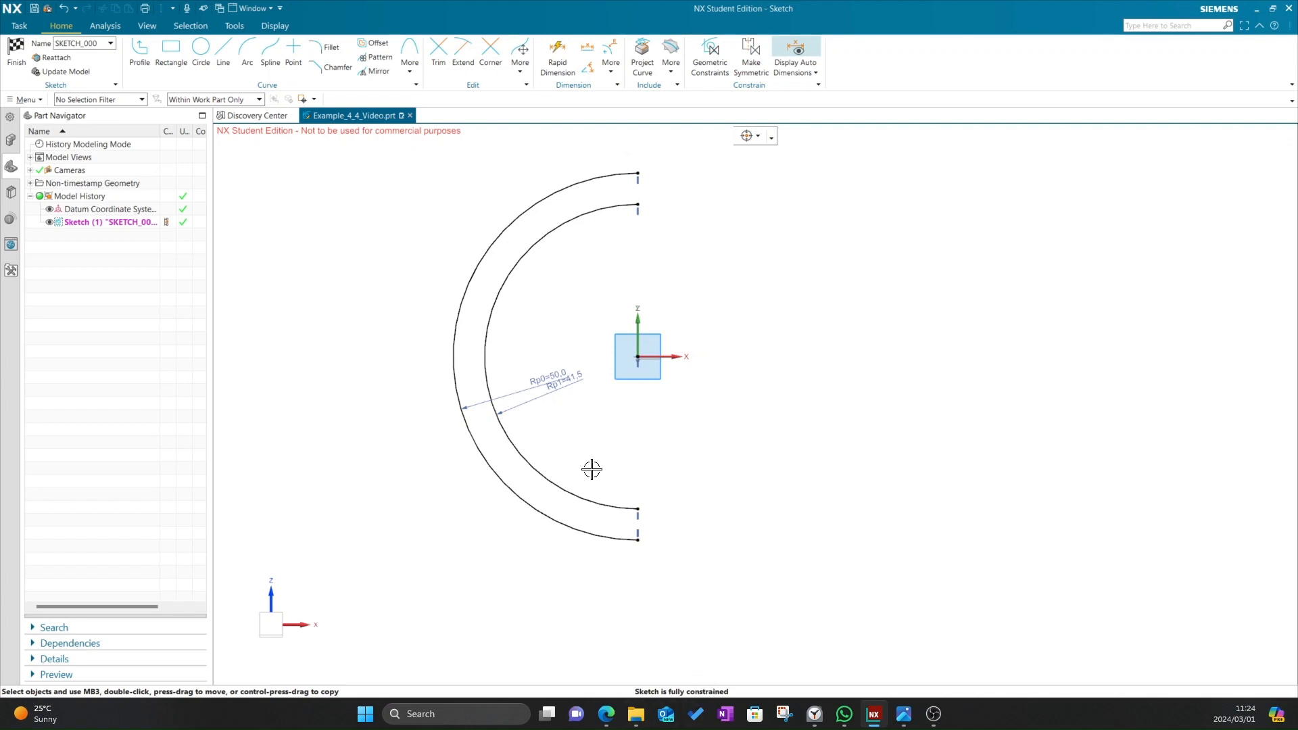
- Check the reference drawing and draw a slanted line from the upper part of the inner arc down to the vertical axis above the origin
key("alt+Tab")
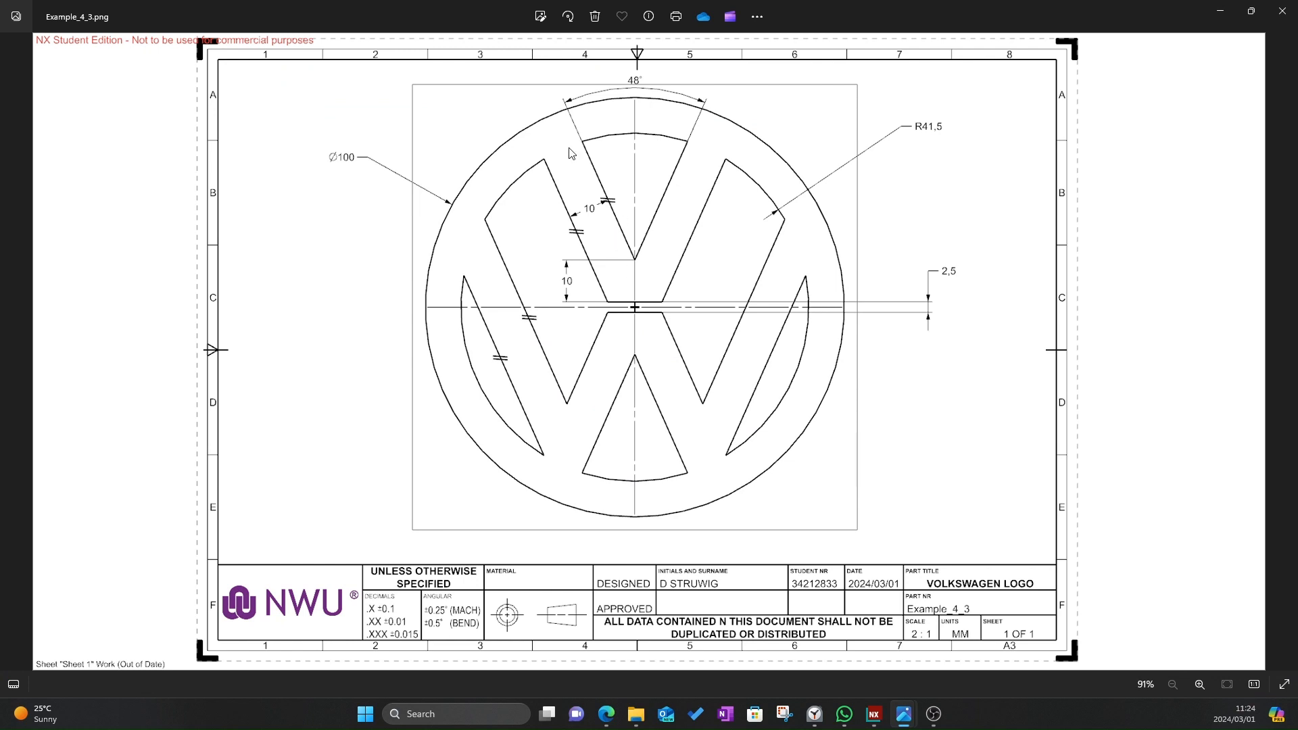
key("alt+Tab")
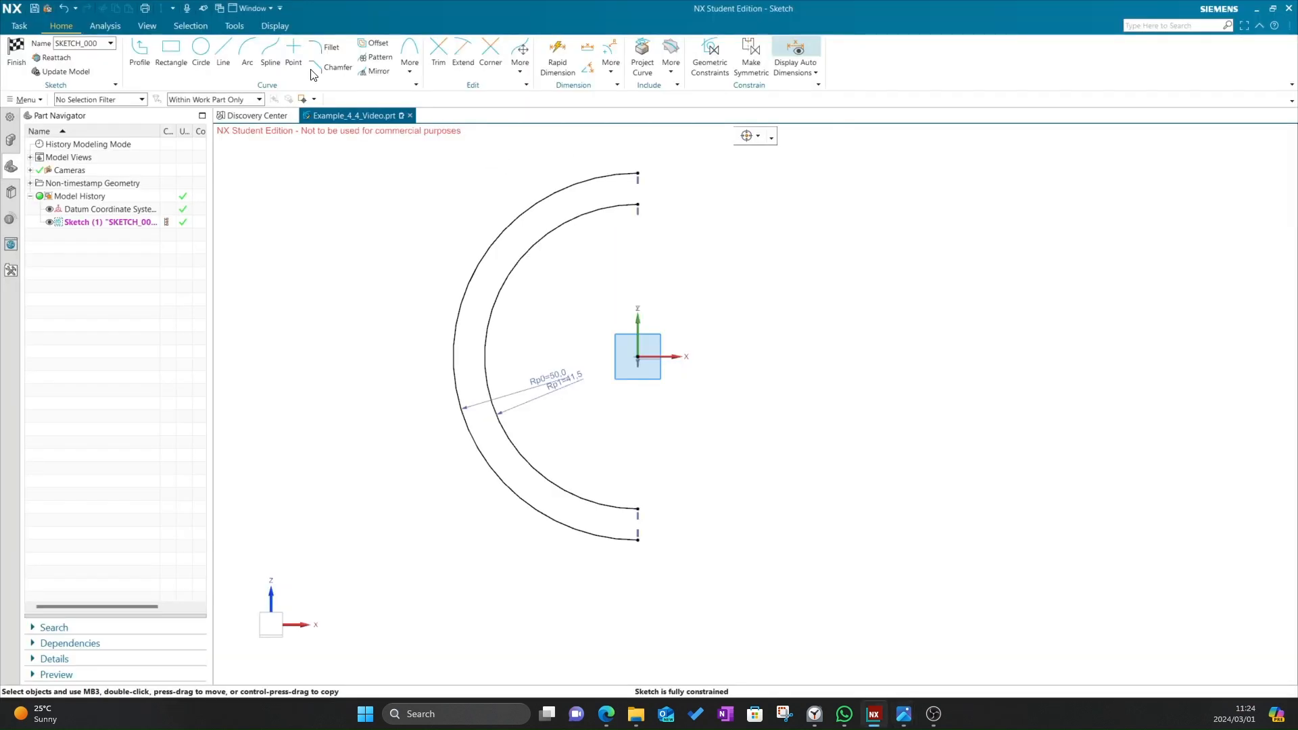
left_click(223, 54)
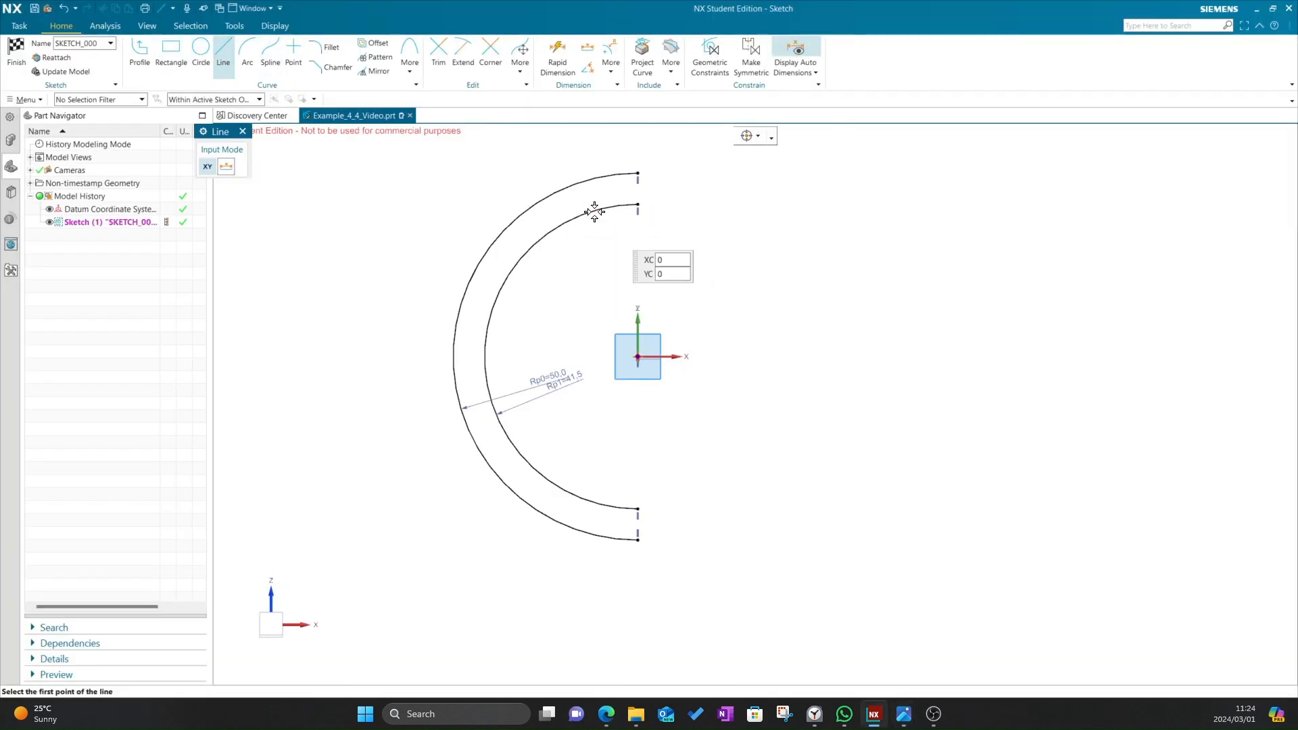
left_click(599, 215)
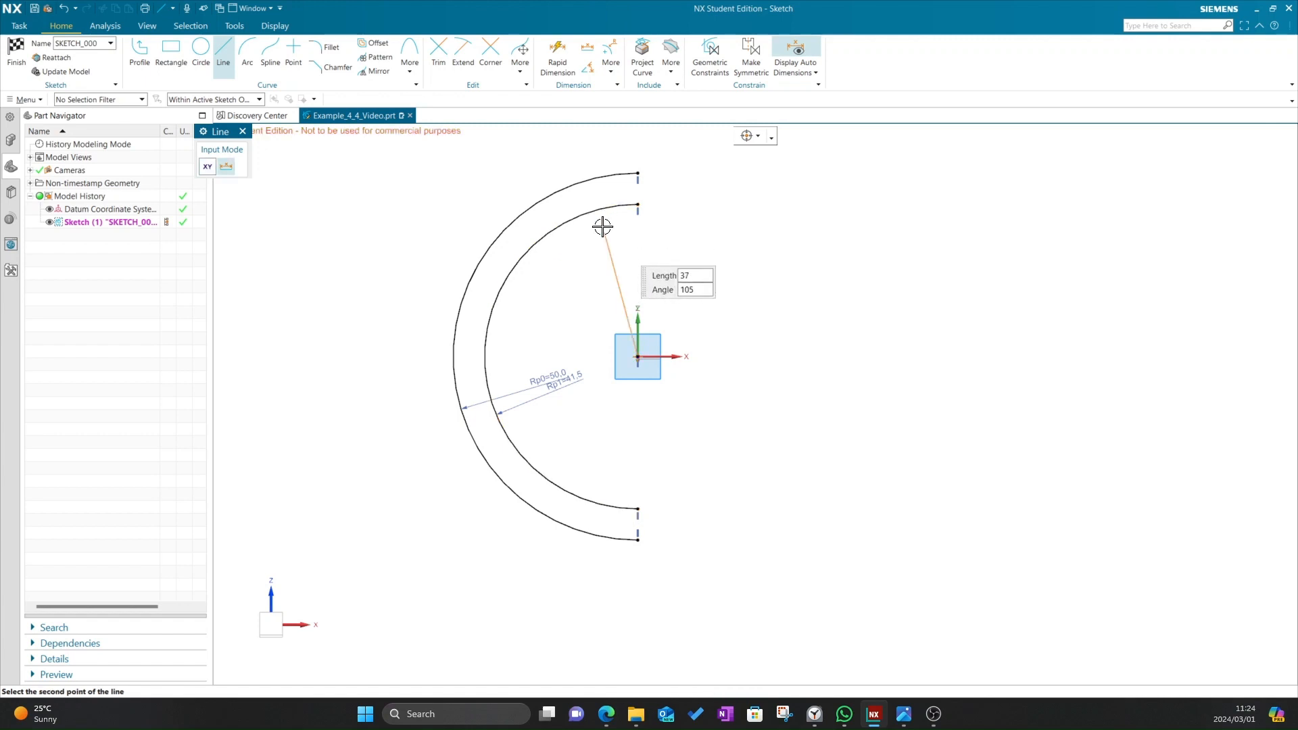
left_click(225, 64)
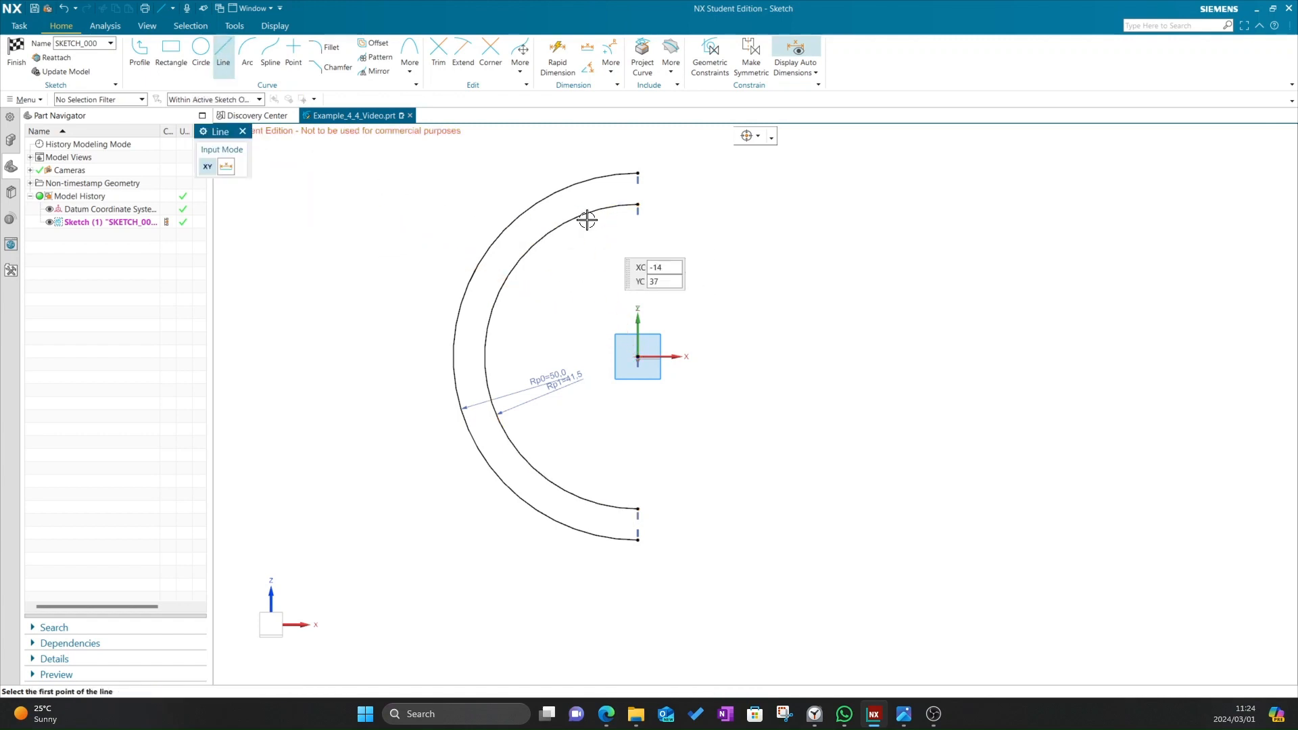
left_click(603, 212)
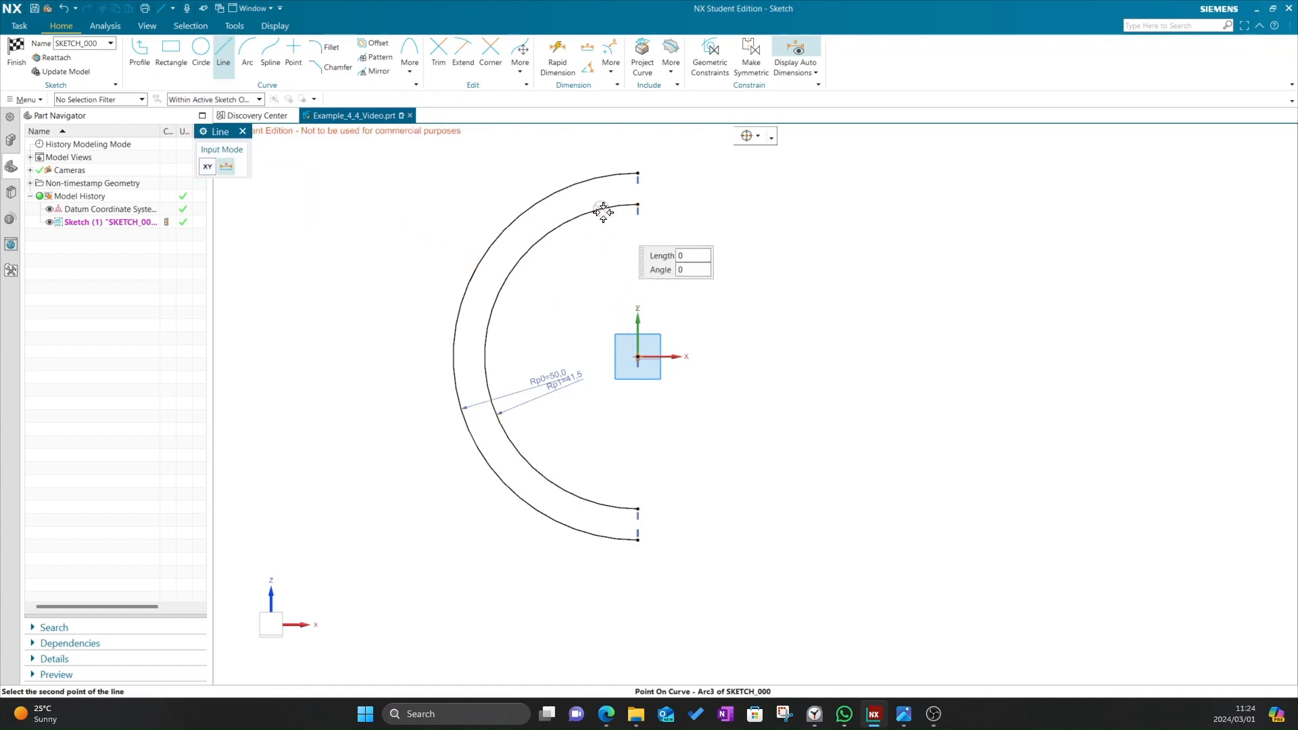
left_click(637, 288)
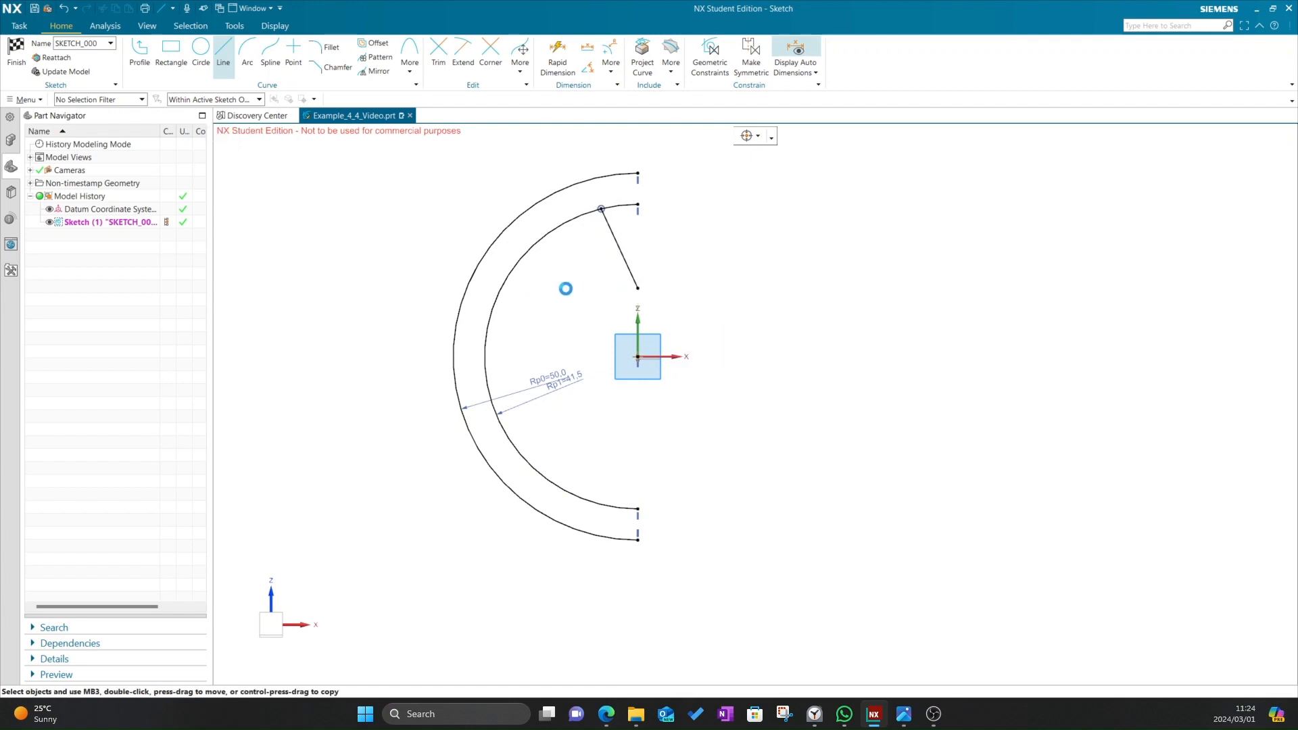
left_click(547, 233)
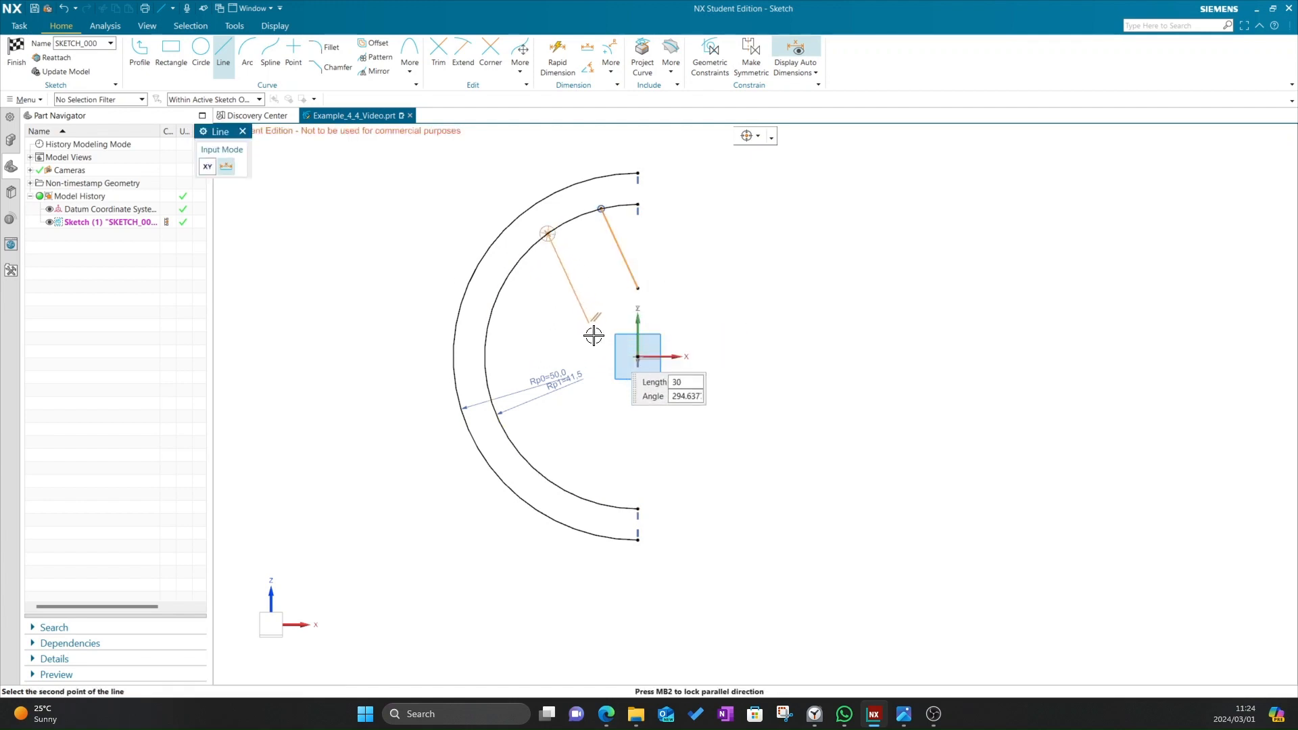
left_click(603, 356)
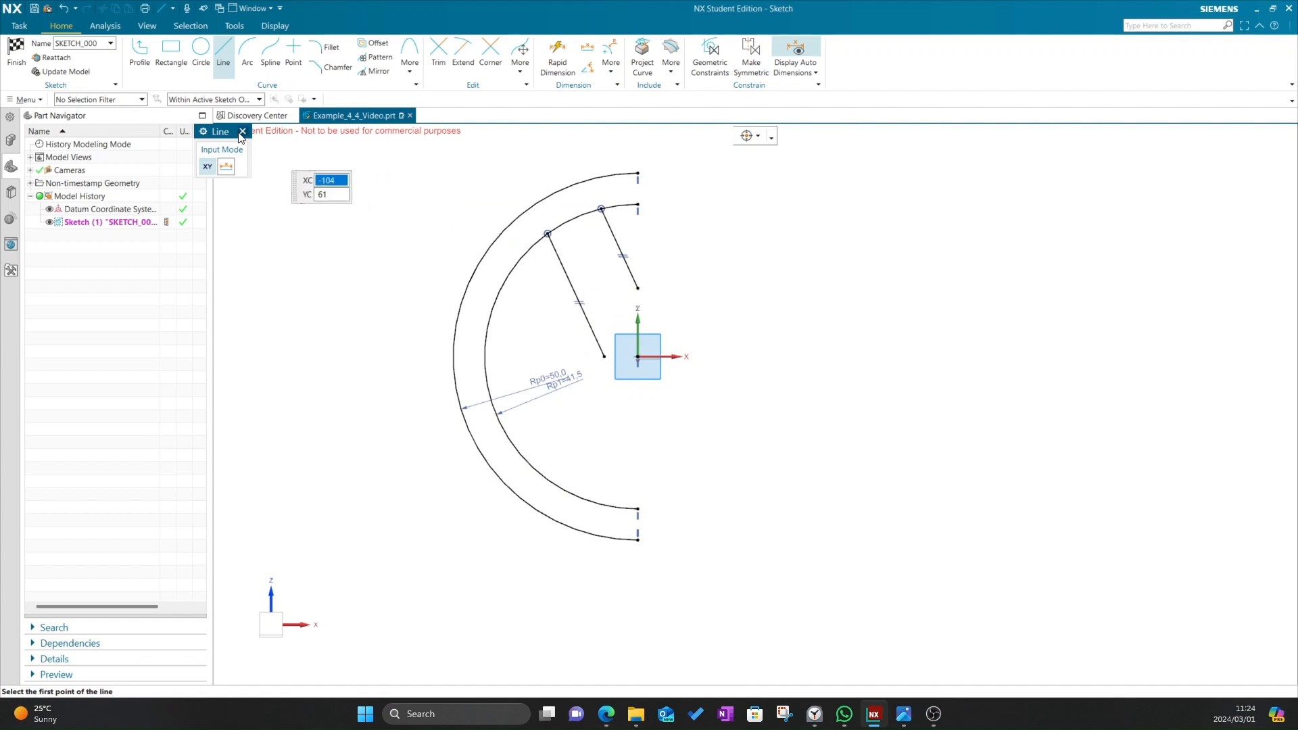
key("ctrl+z")
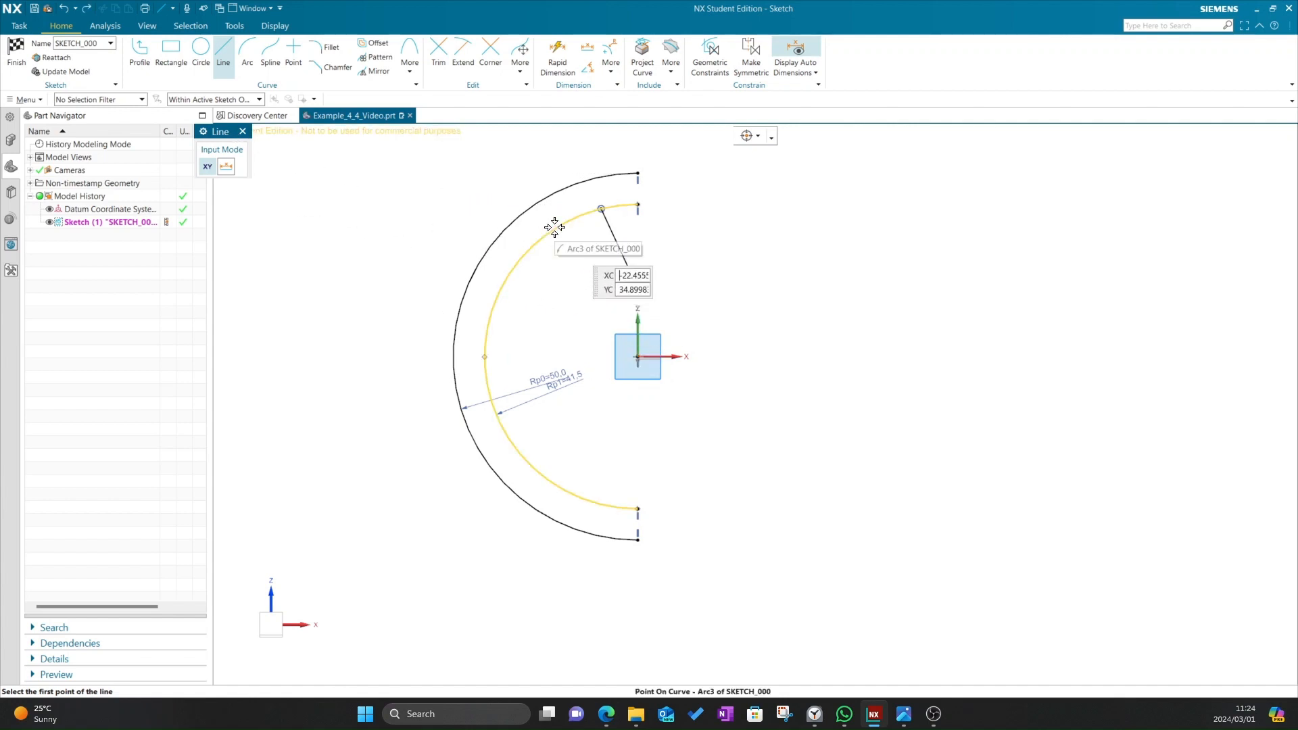
- Draw a second slanted line about 27 mm long from the inner arc, on the negative X side of the first, and make both lines parallel
left_click(553, 227)
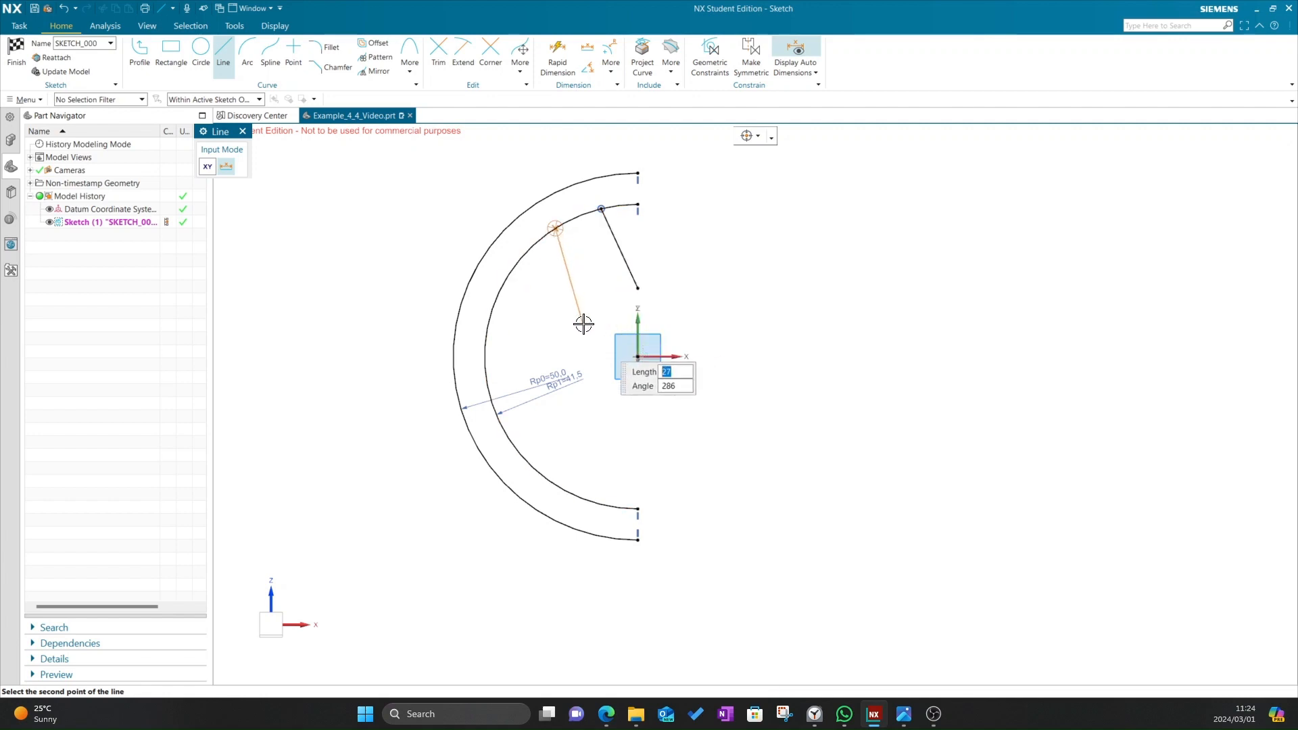
left_click(584, 329)
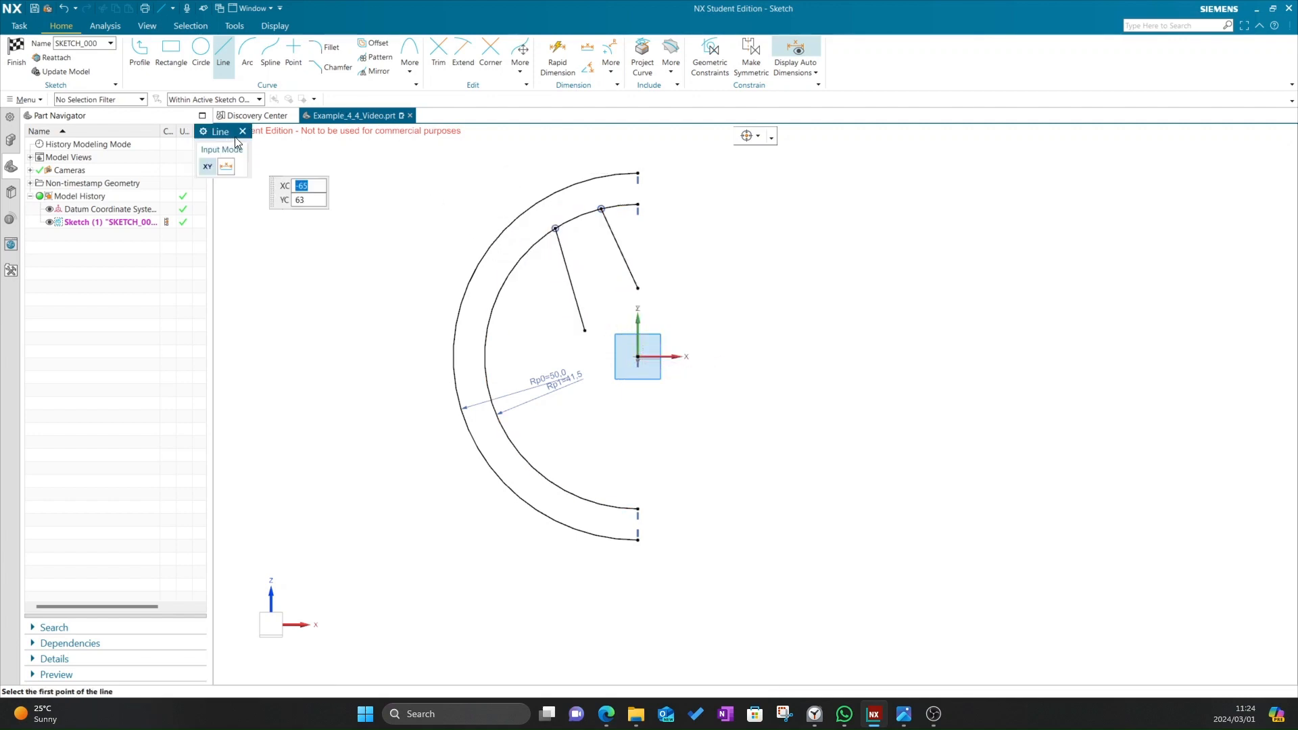
key("alt+Tab")
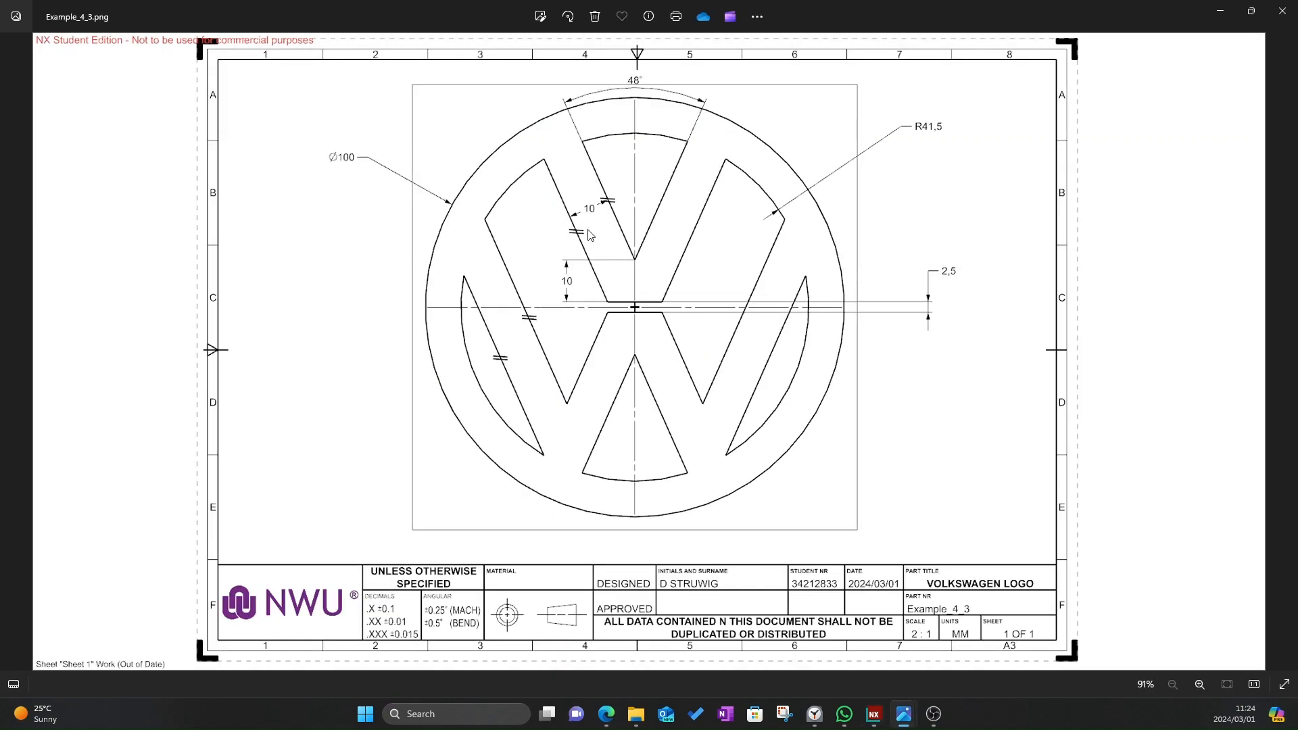
key("alt+Tab")
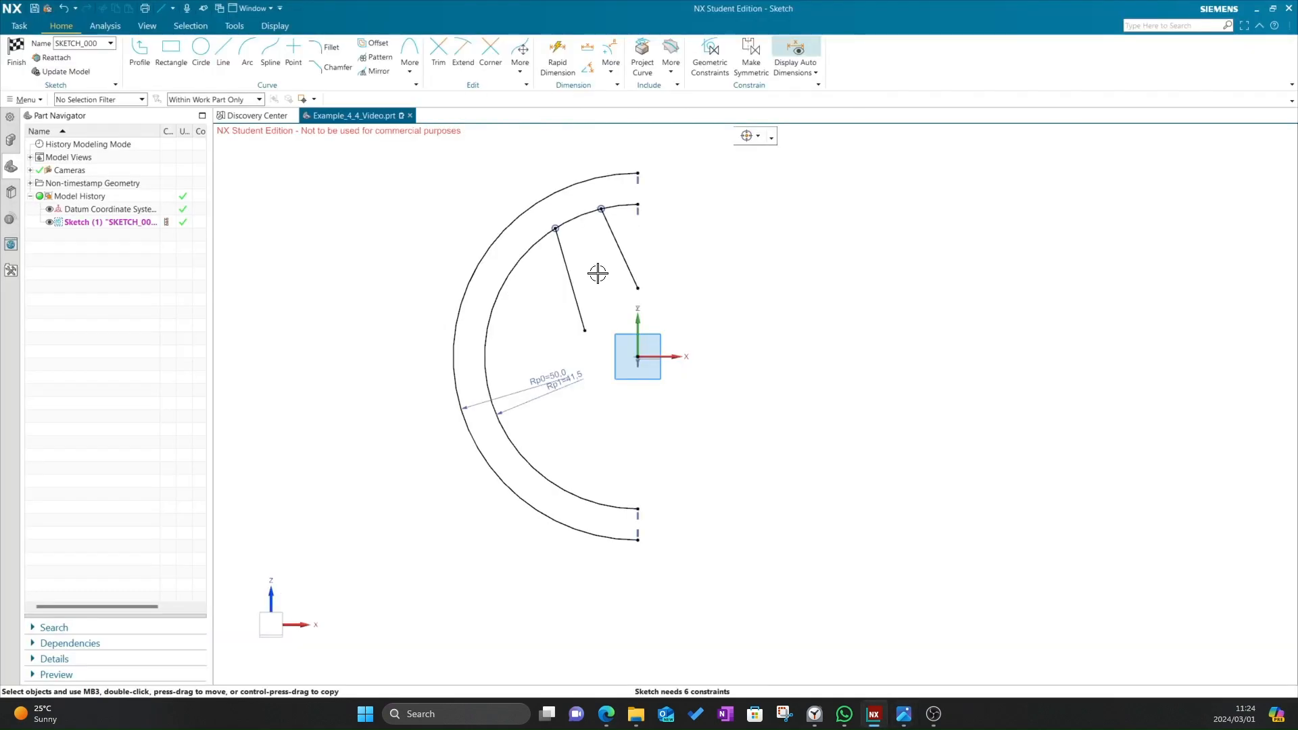
left_click(566, 260)
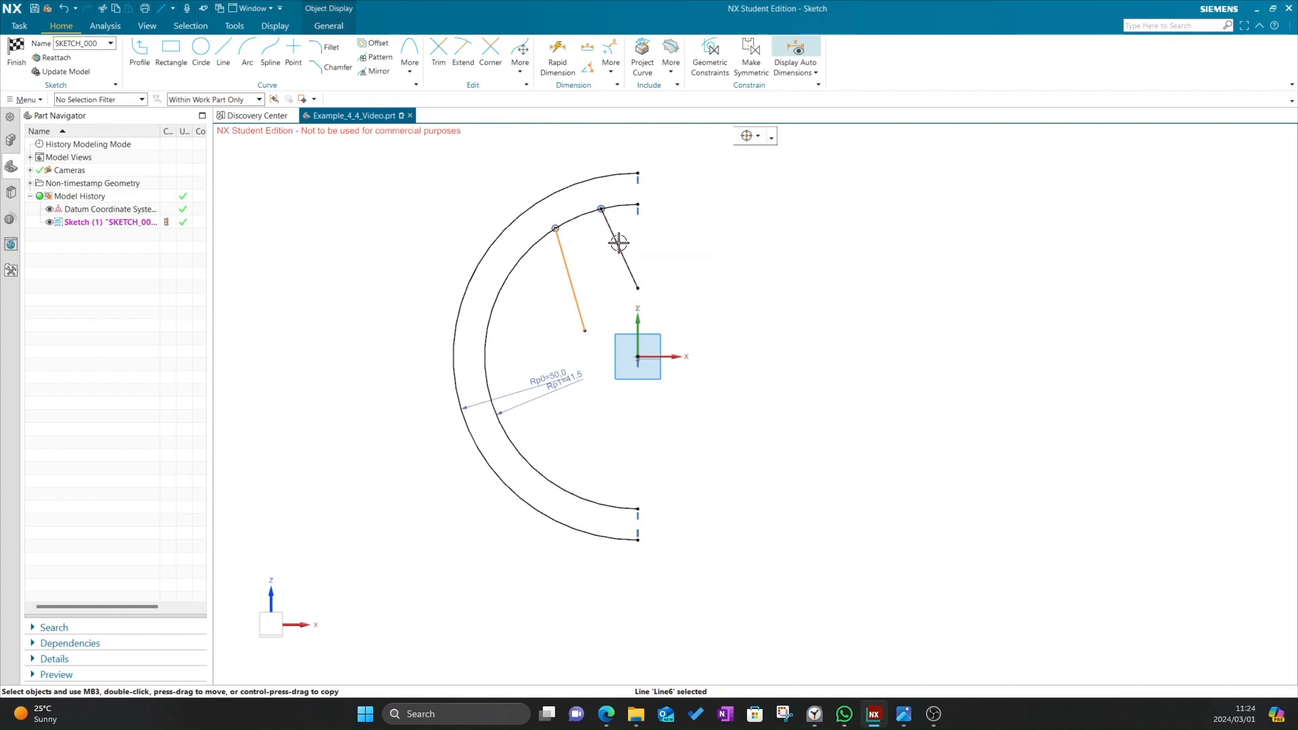
left_click(619, 242)
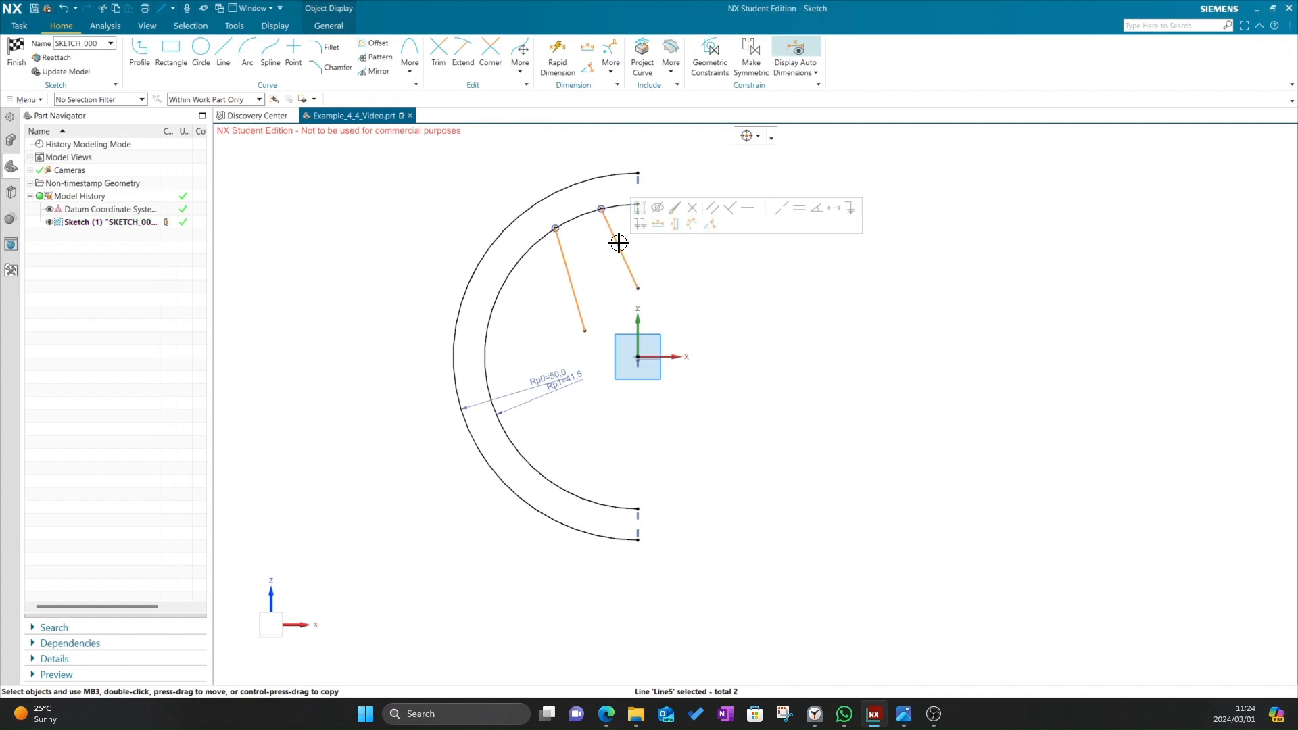
left_click(716, 209)
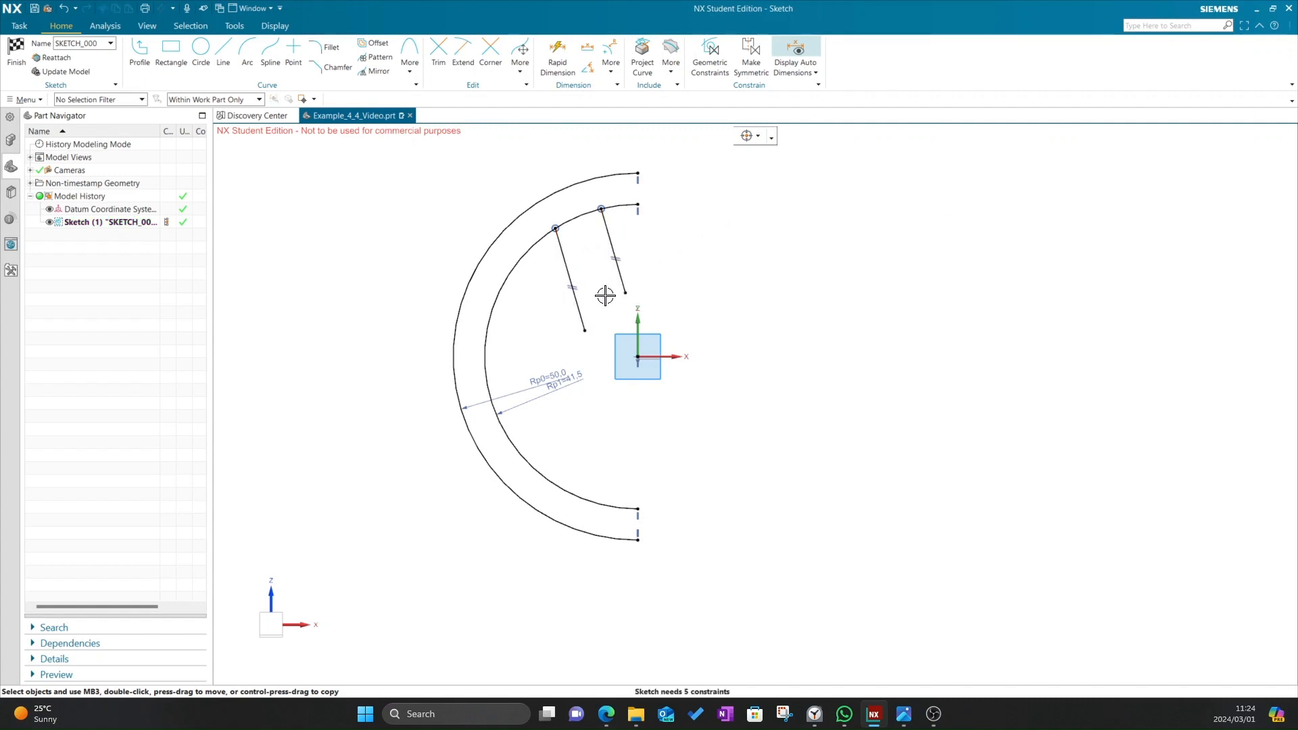
- Check the reference drawing and align the lower endpoint of the first slanted line vertically with the sketch origin
key("alt+Tab")
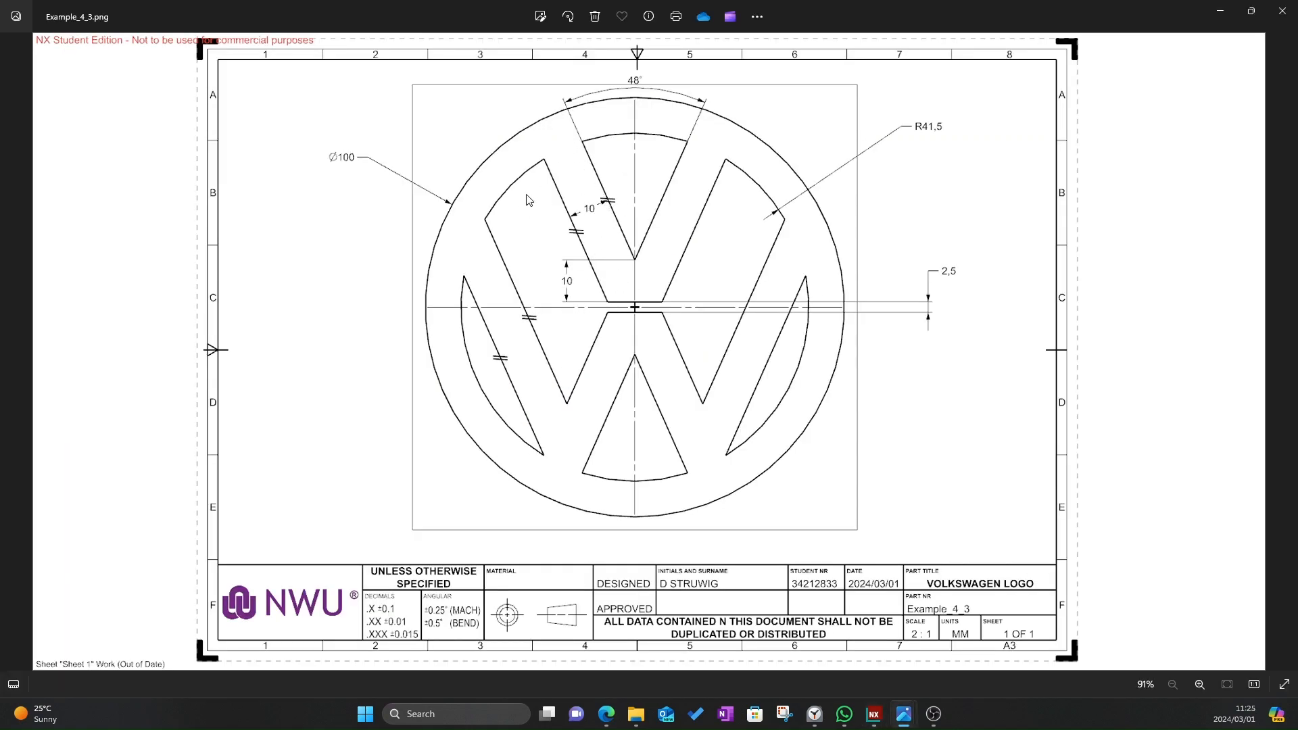
key("alt+Tab")
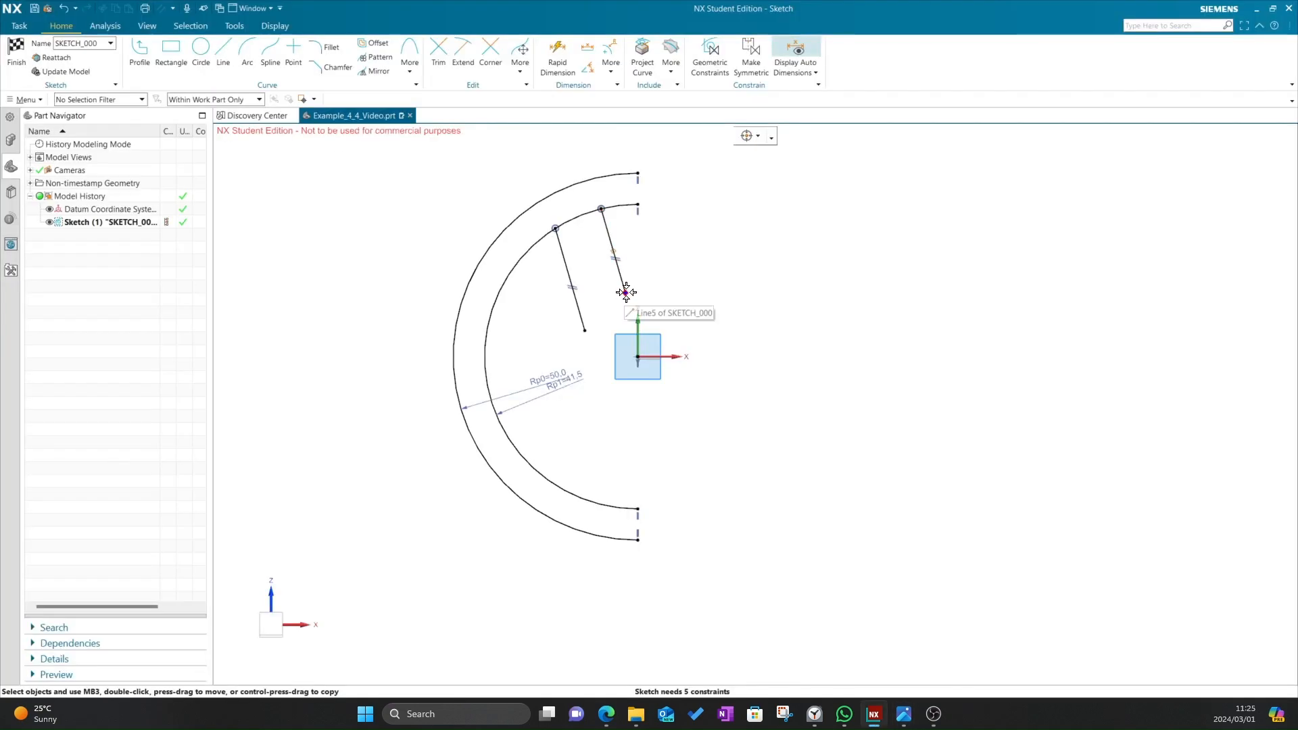
left_click(625, 291)
left_click(637, 356)
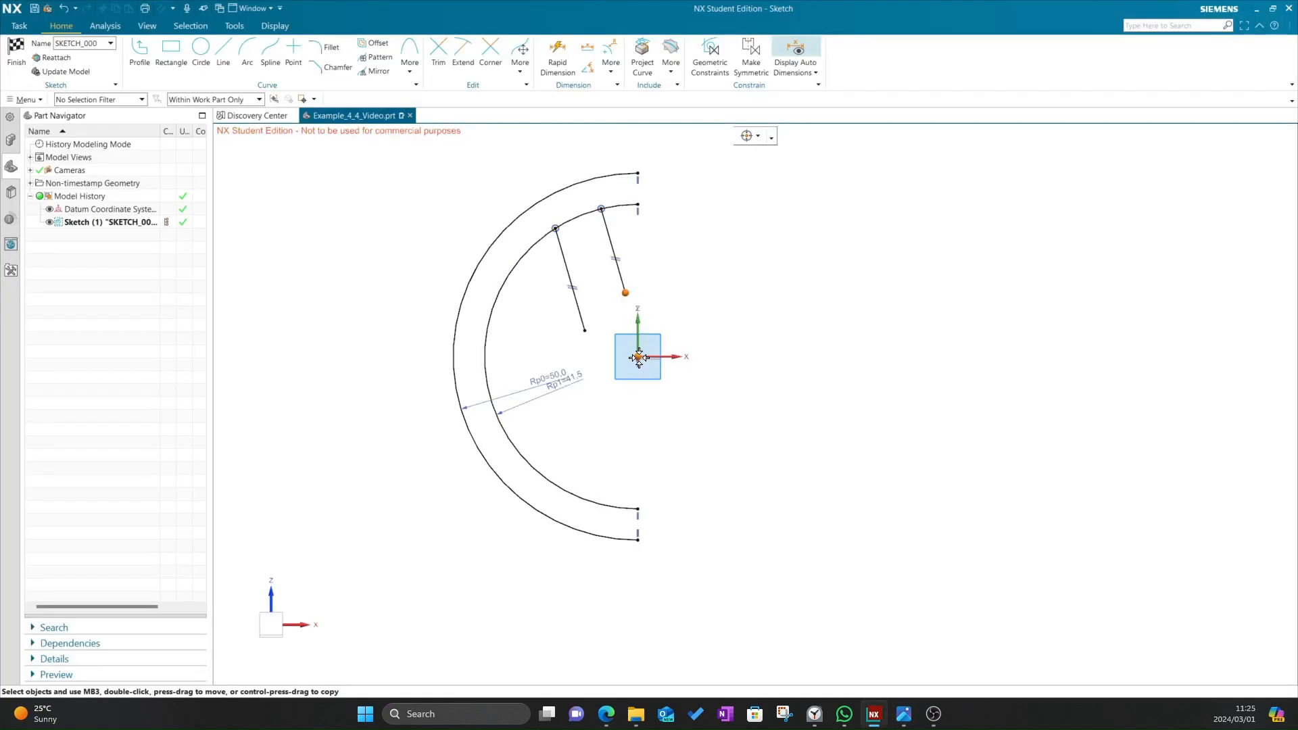
left_click(694, 339)
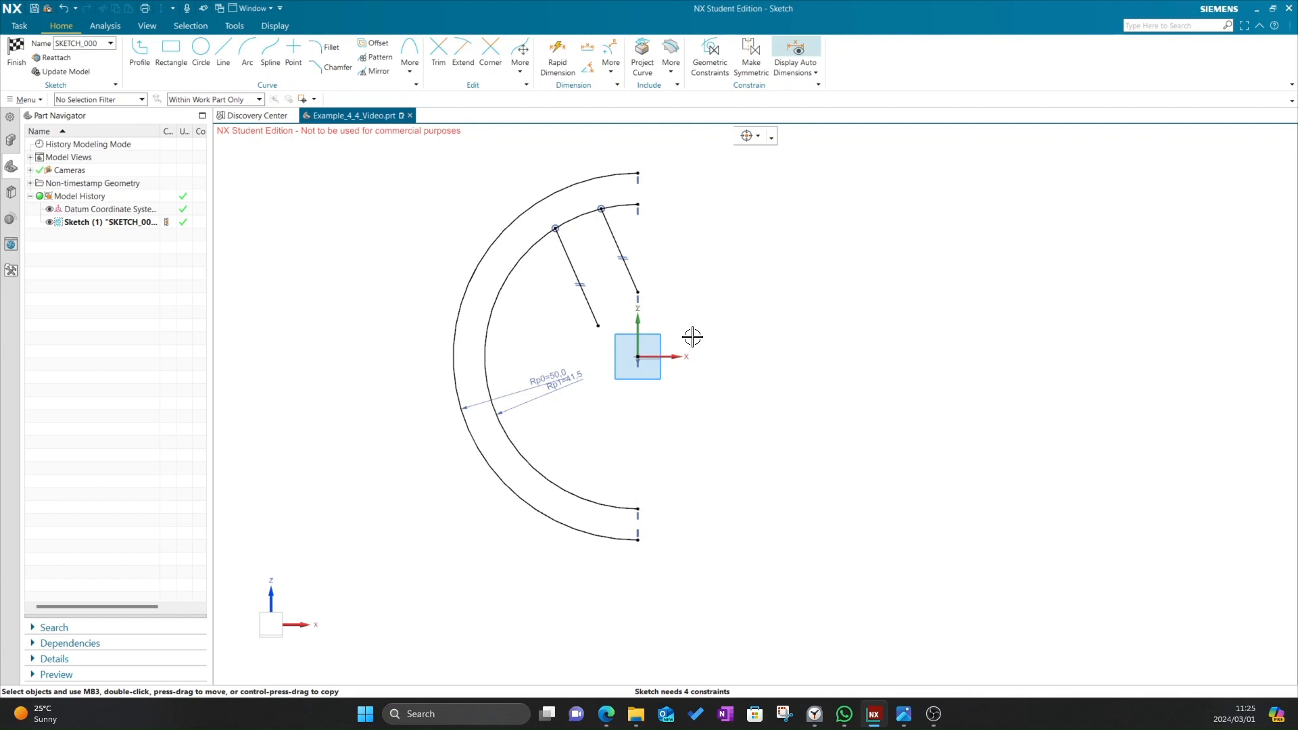
- Check the V angle in the reference drawing and dimension the angle between the first slanted line and the vertical axis as 24°
key("alt+Tab")
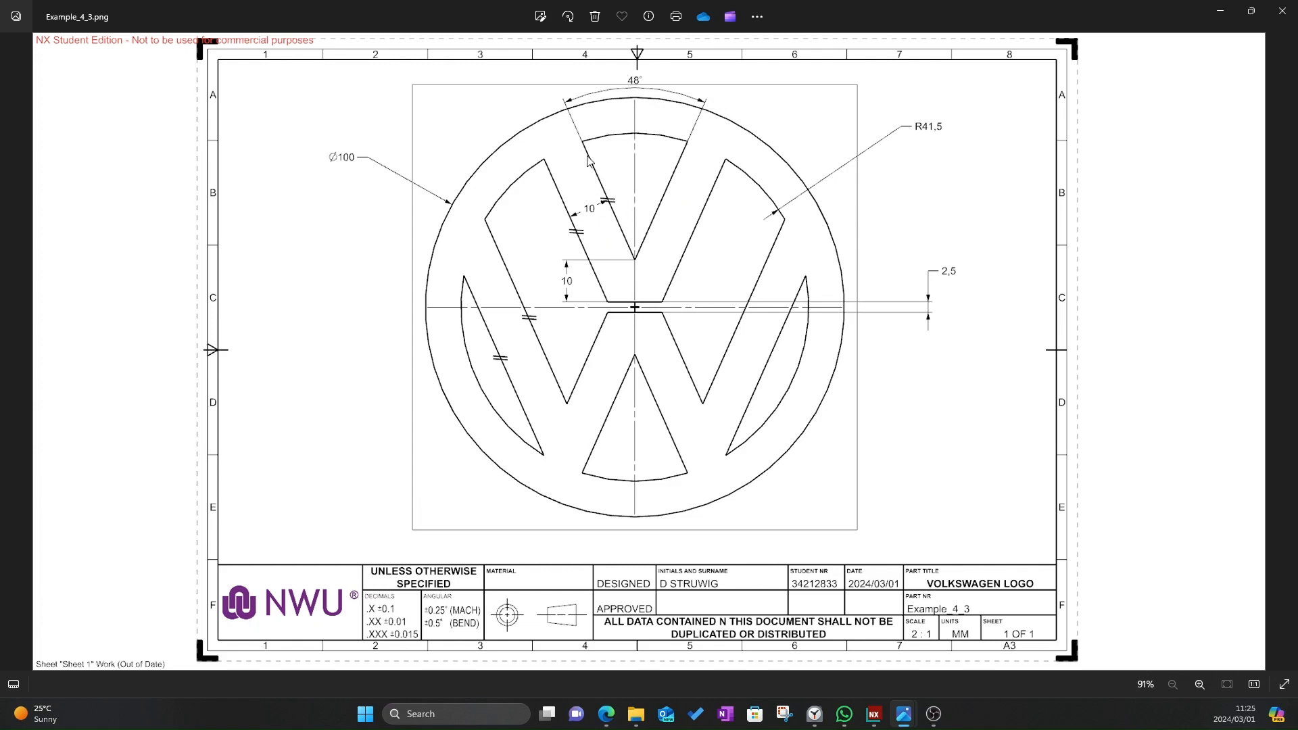
key("alt+Tab")
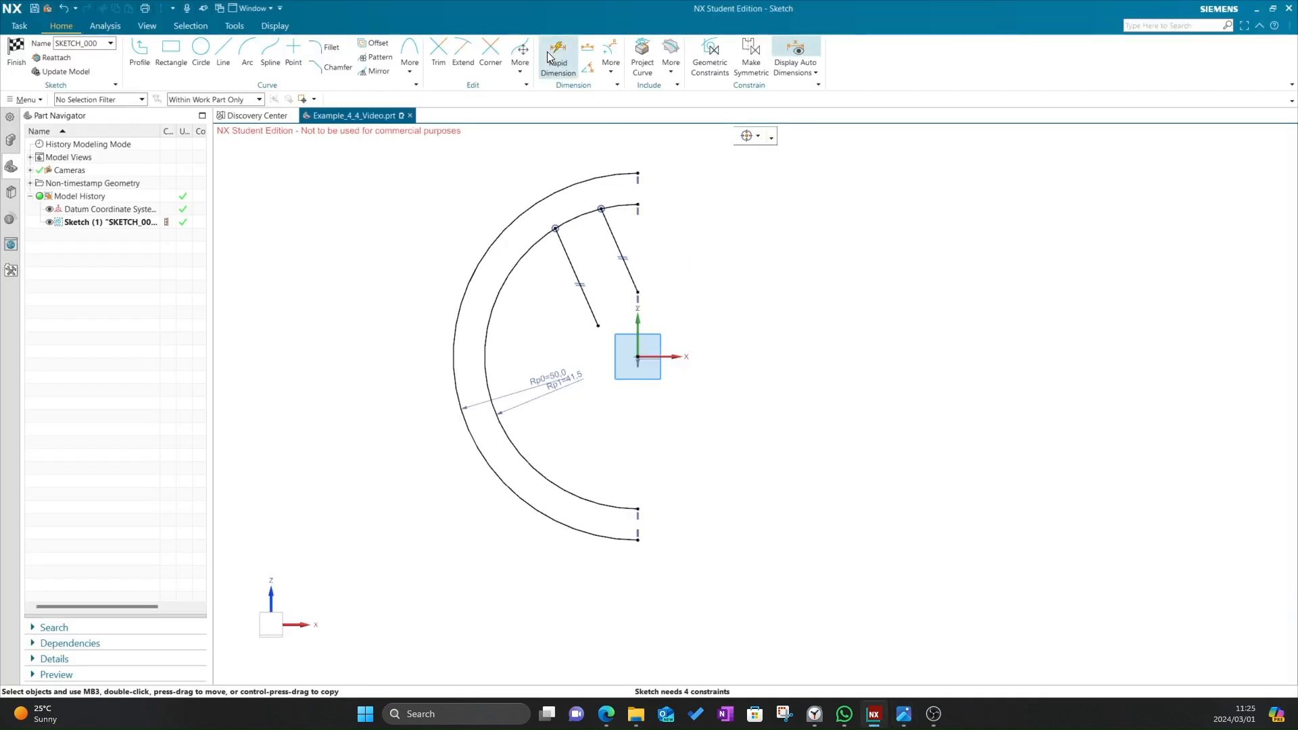
left_click(561, 67)
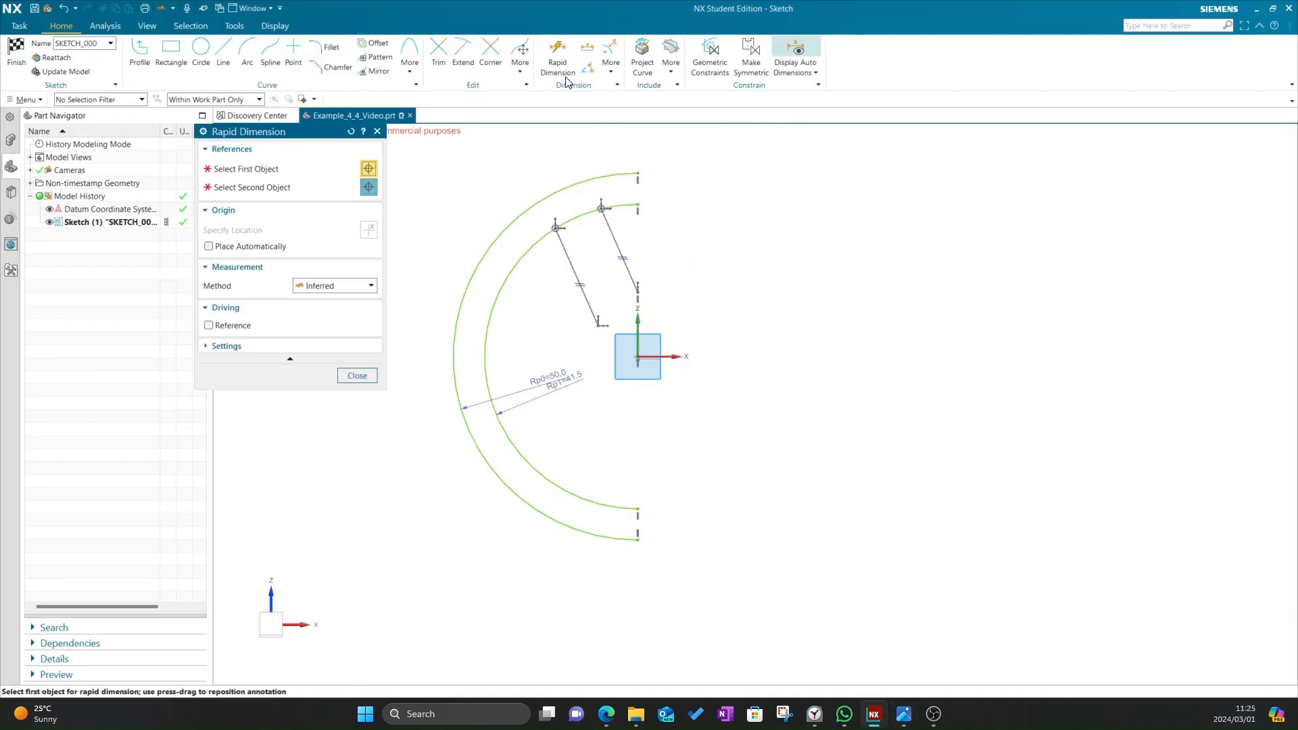
left_click(611, 234)
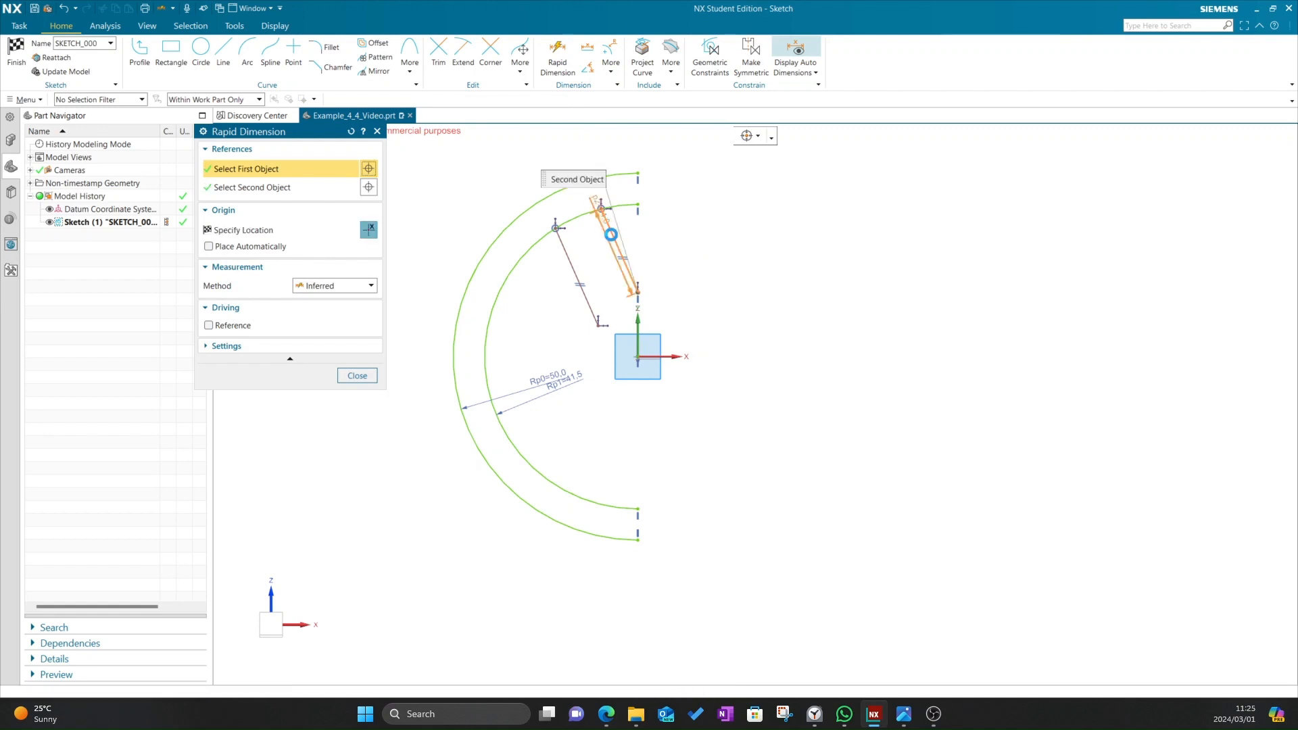
left_click(638, 304)
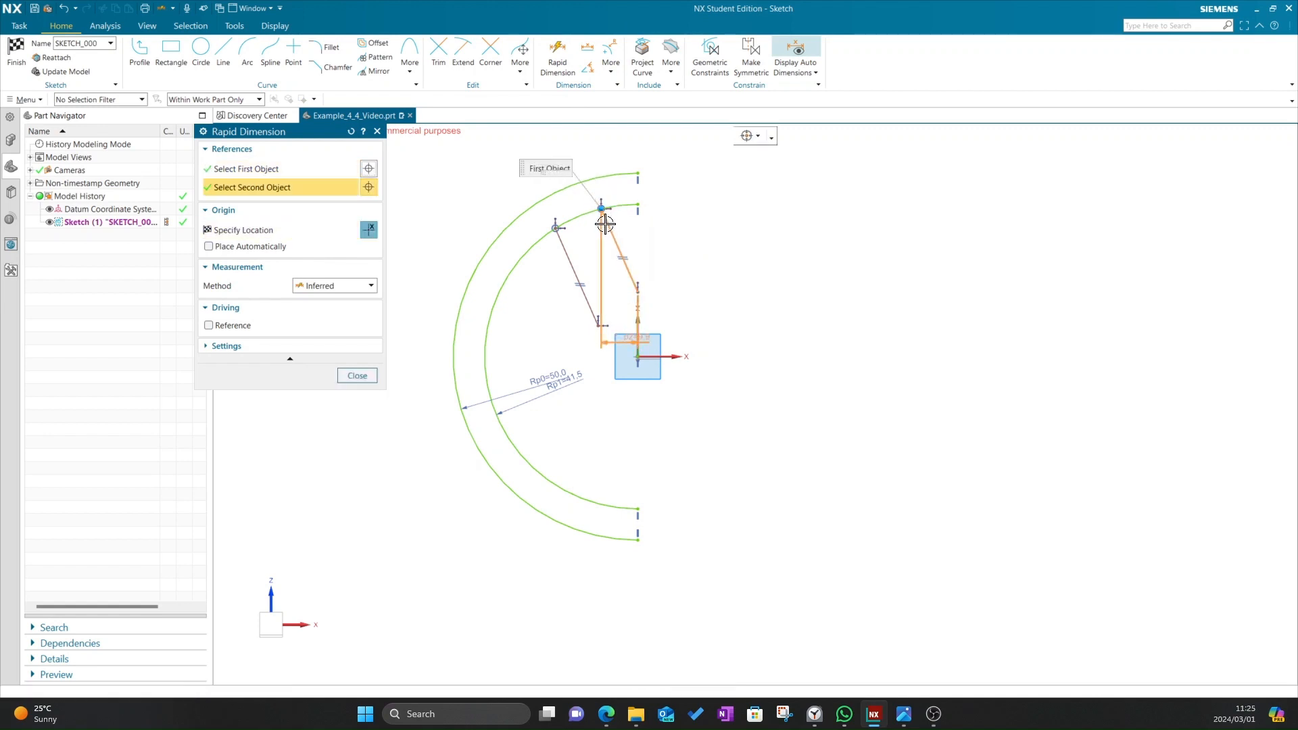
left_click(637, 318)
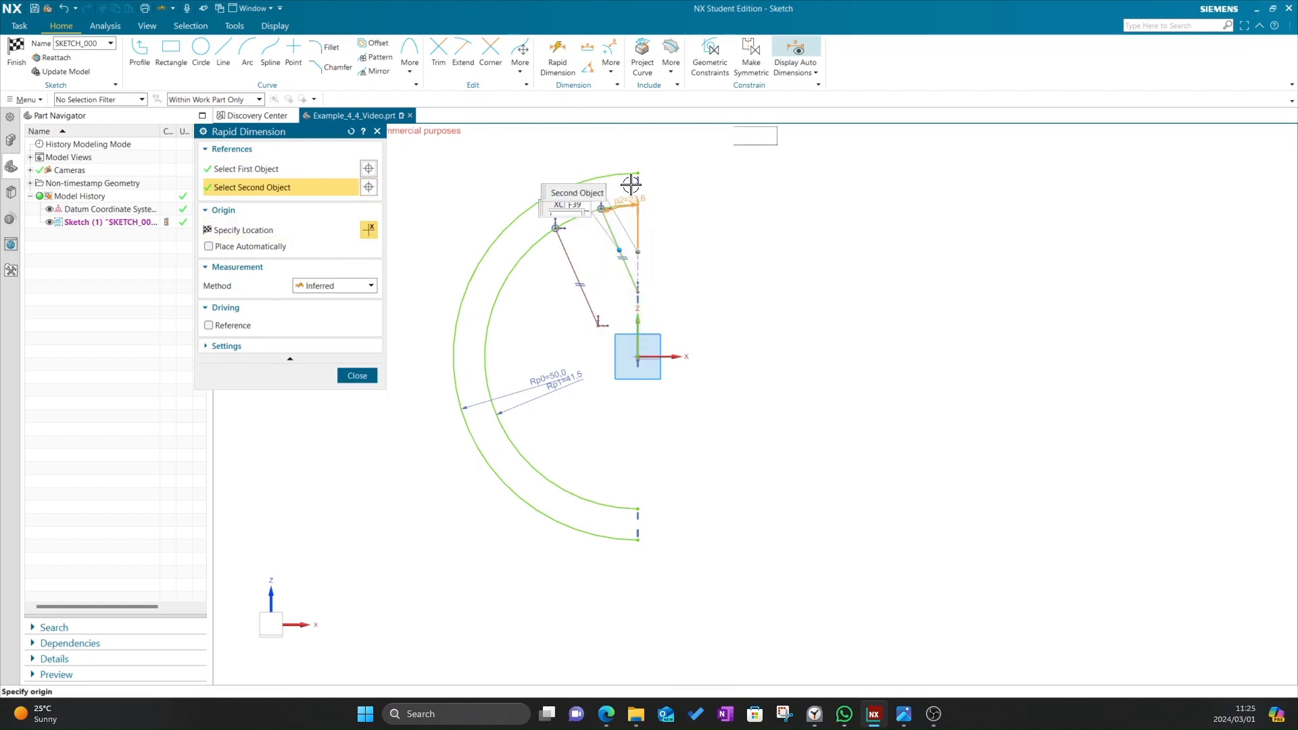
left_click(614, 145)
type("24")
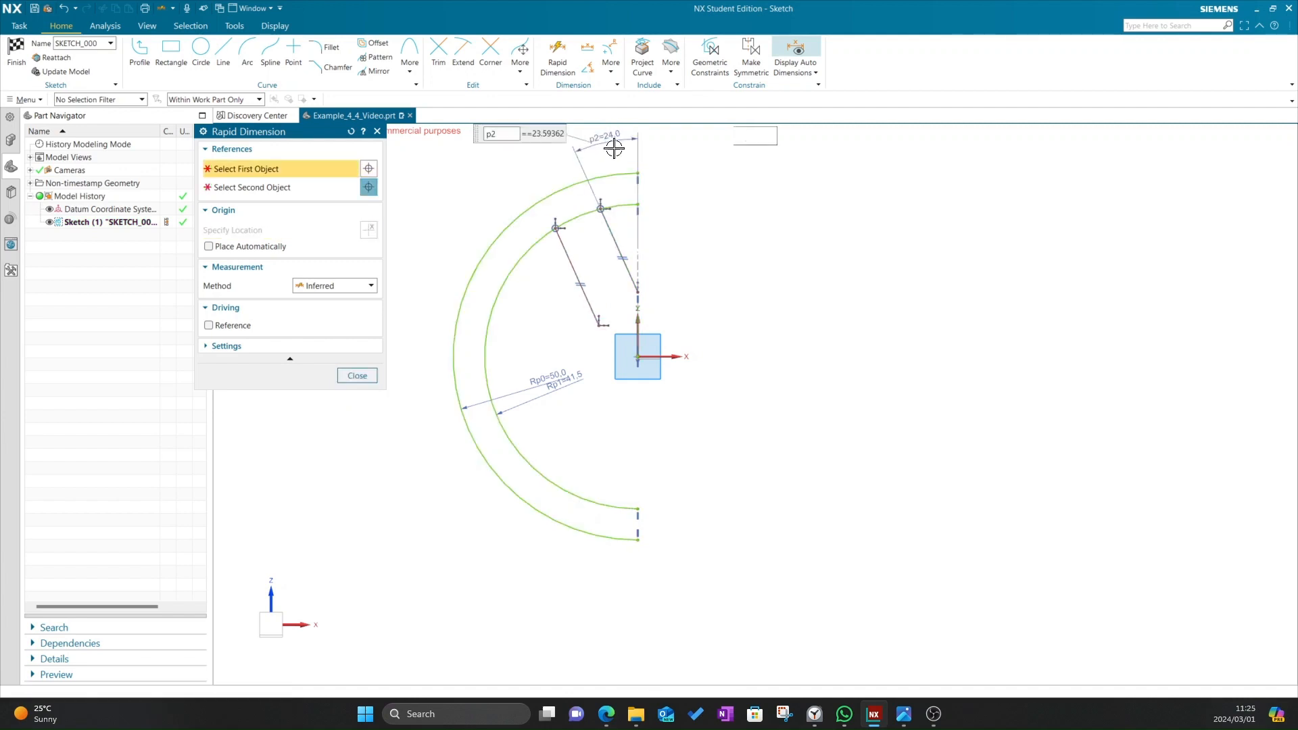
- Confirm the 24° angle dimension and check the reference drawing for the spacing between the parallel V lines
key("Return")
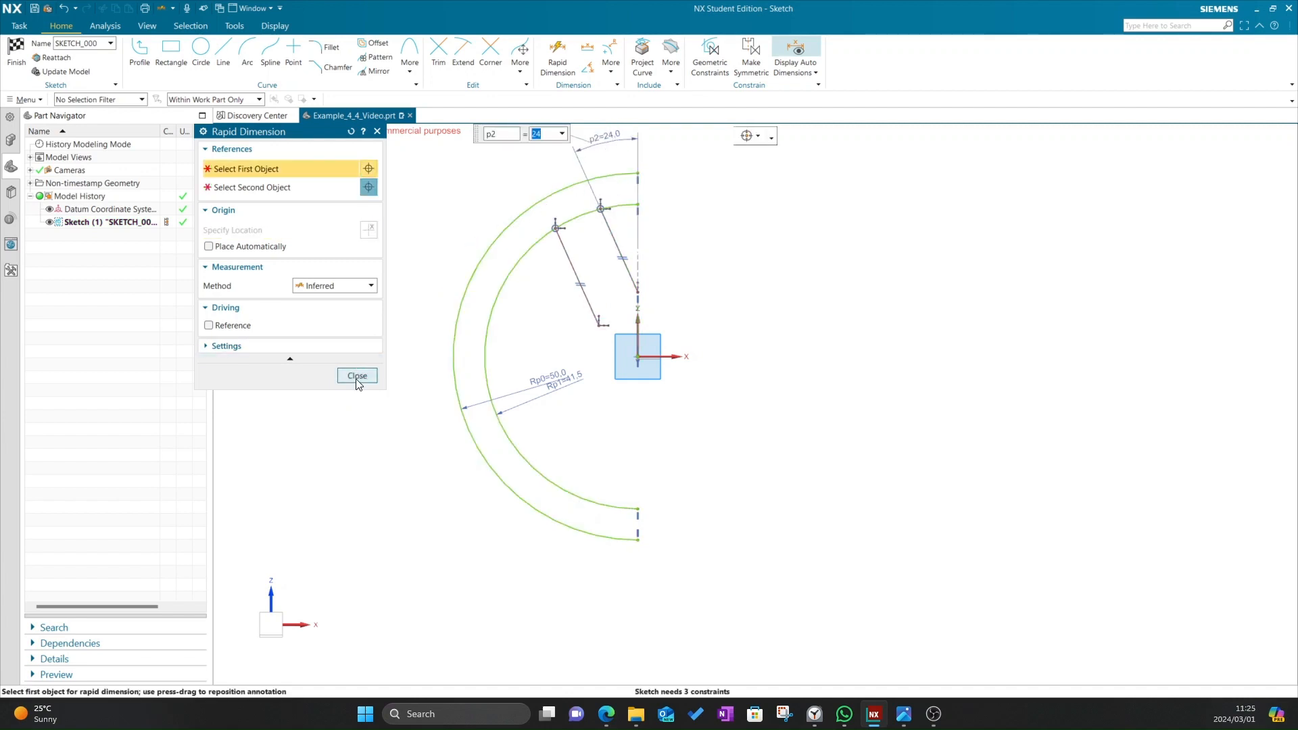
left_click(357, 378)
key("alt+Tab")
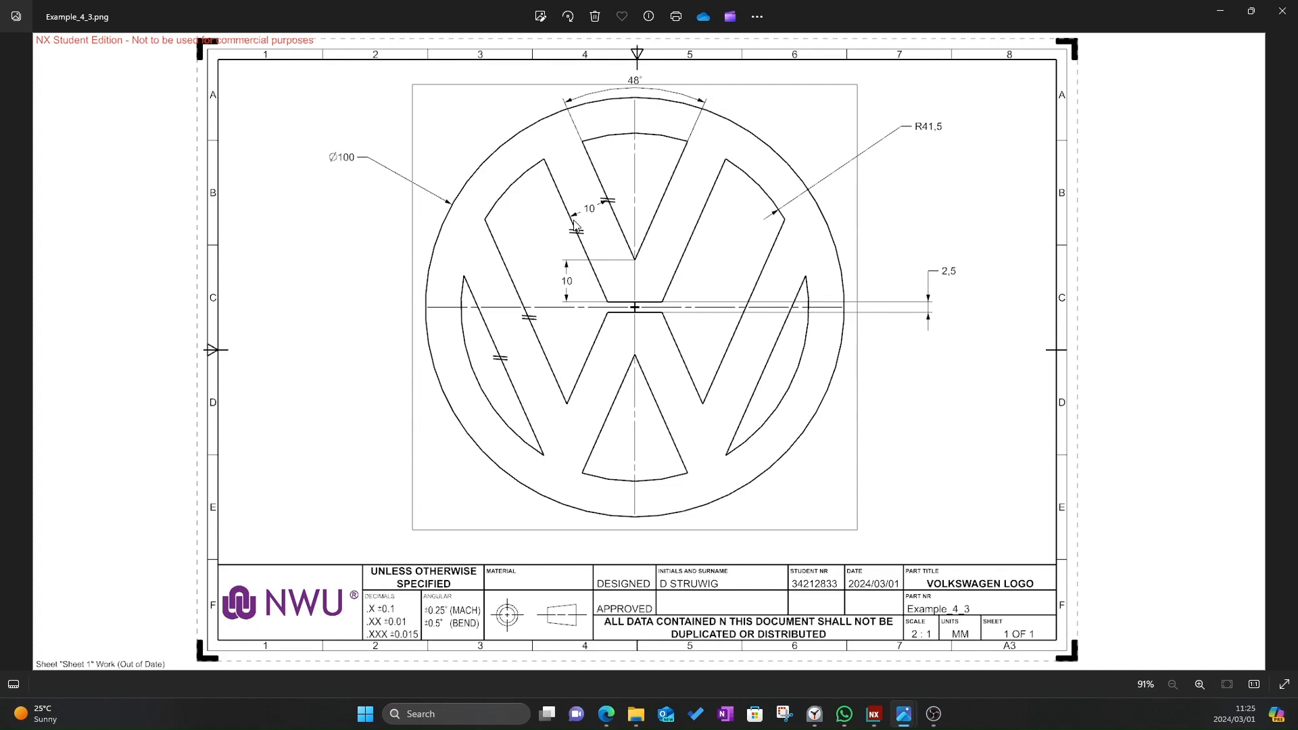
key("alt+Tab")
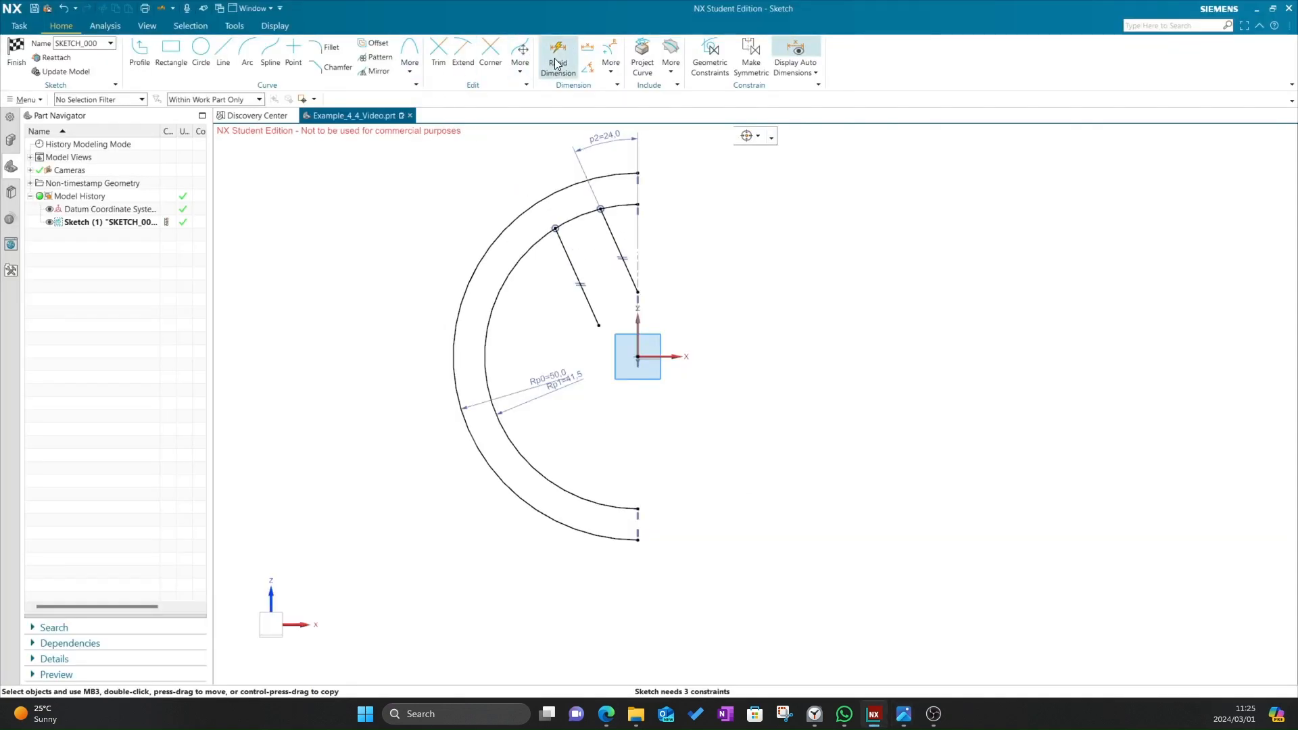
- Dimension the perpendicular distance between the two parallel slanted lines as 10 mm
key("d")
left_click(565, 251)
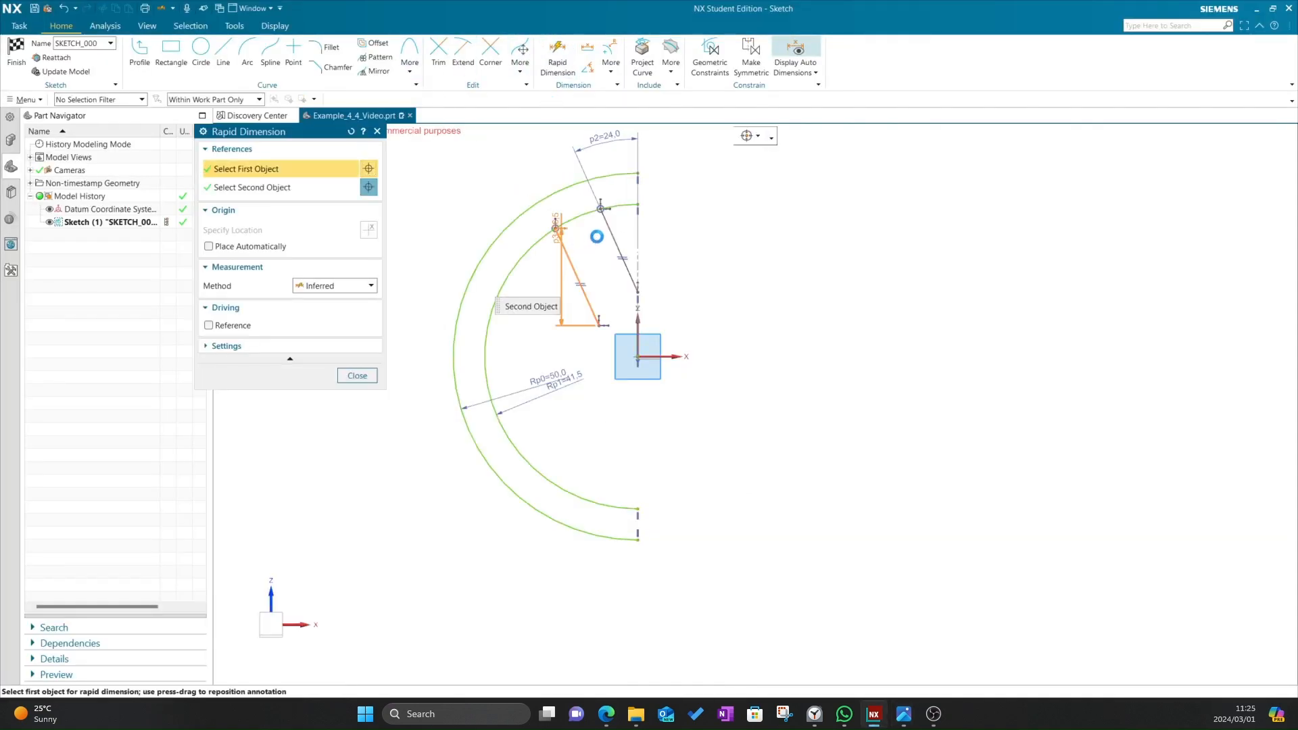
left_click(610, 227)
scroll(609, 230, "up", 4)
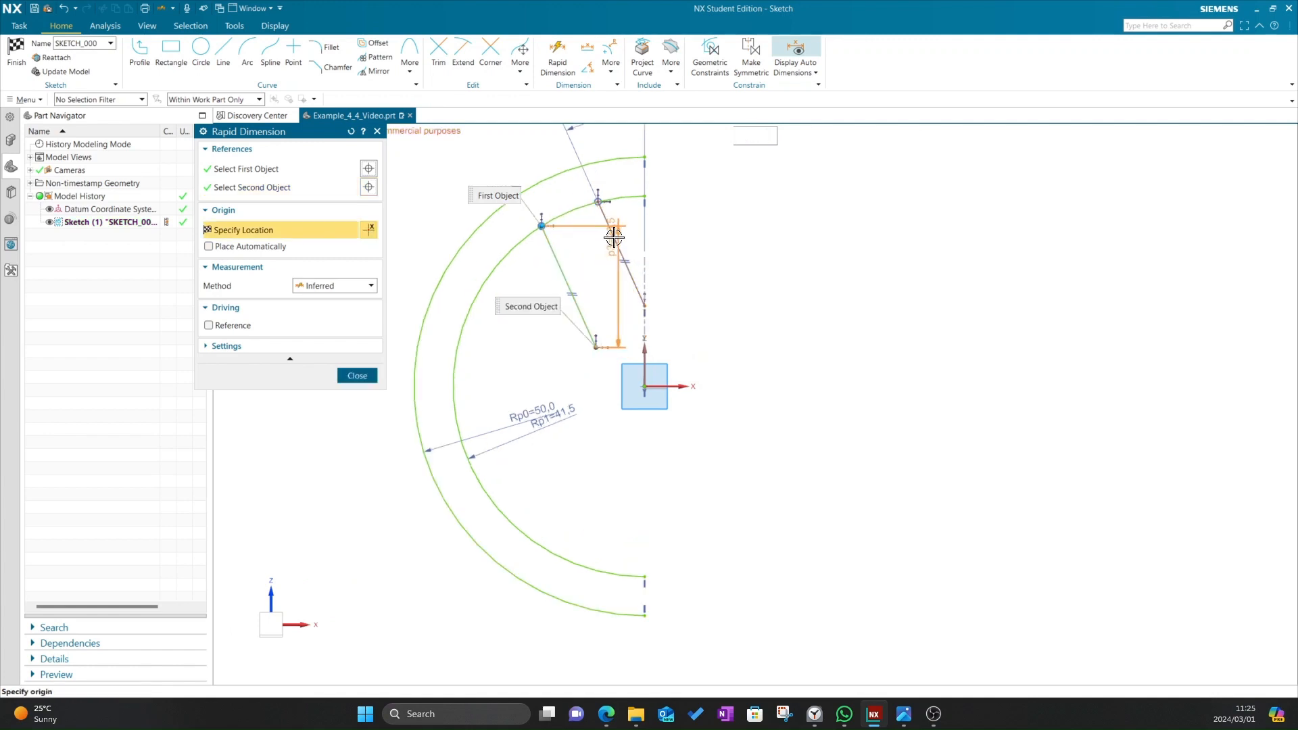
left_click(586, 187)
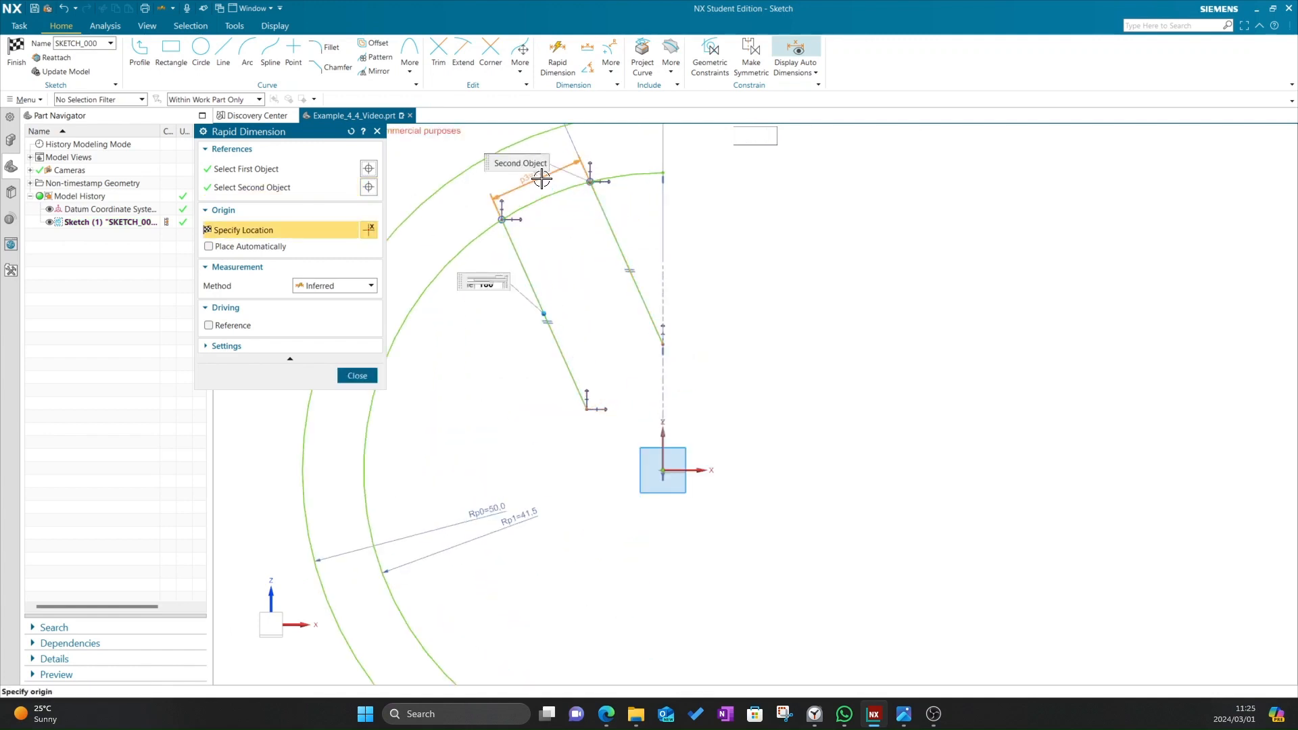
left_click(565, 242)
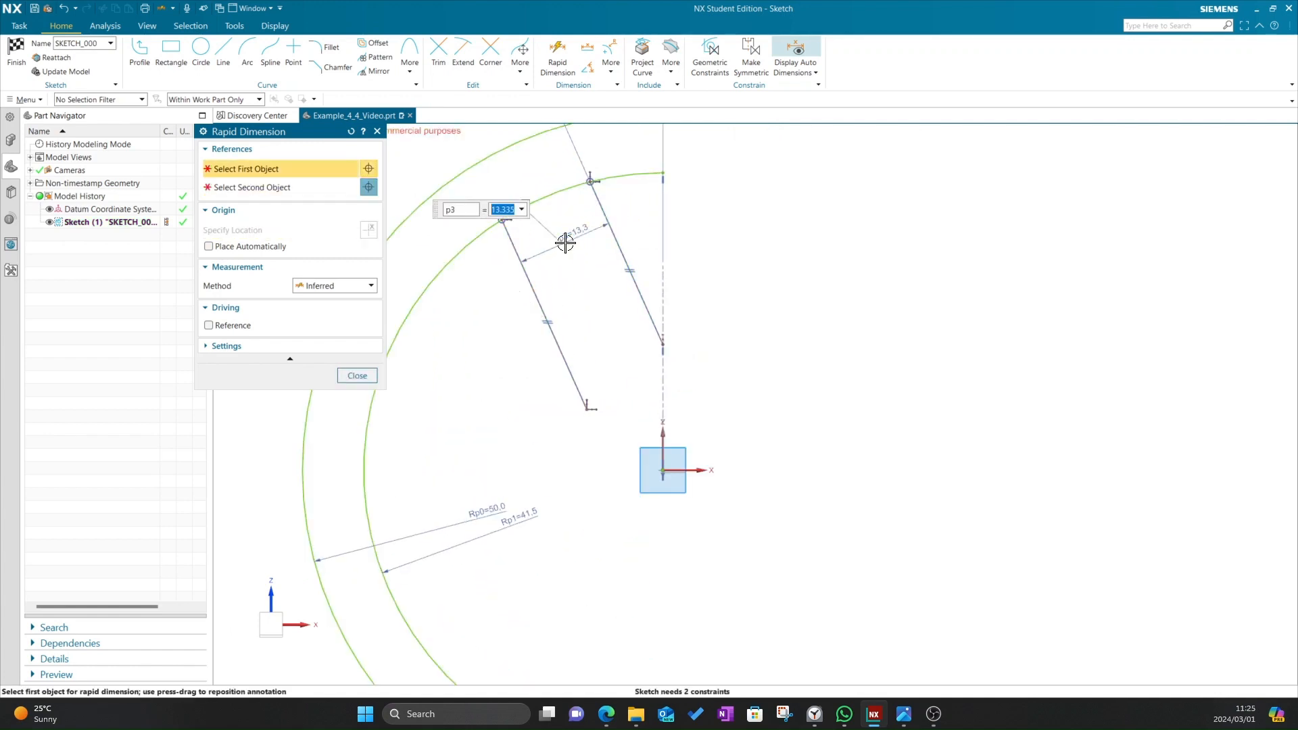
type("10")
key("Return")
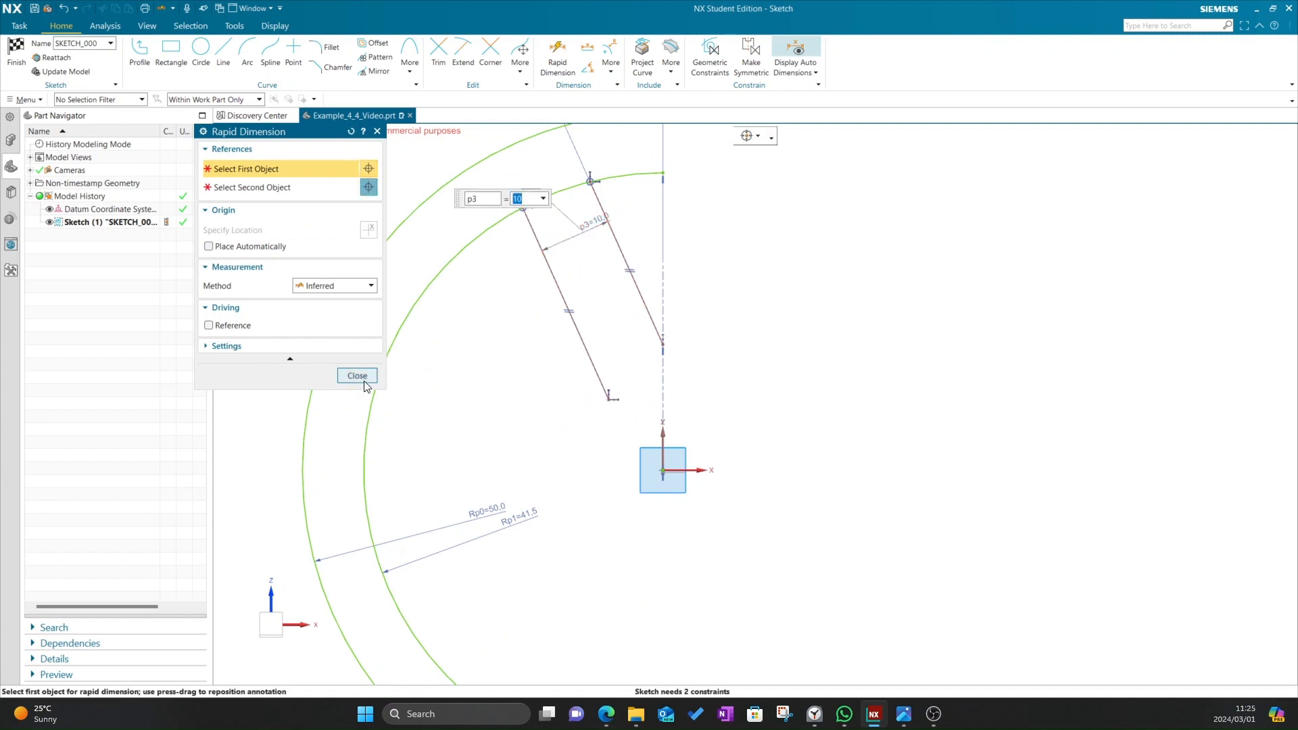
left_click(357, 376)
scroll(586, 297, "down", 1)
scroll(585, 297, "down", 1)
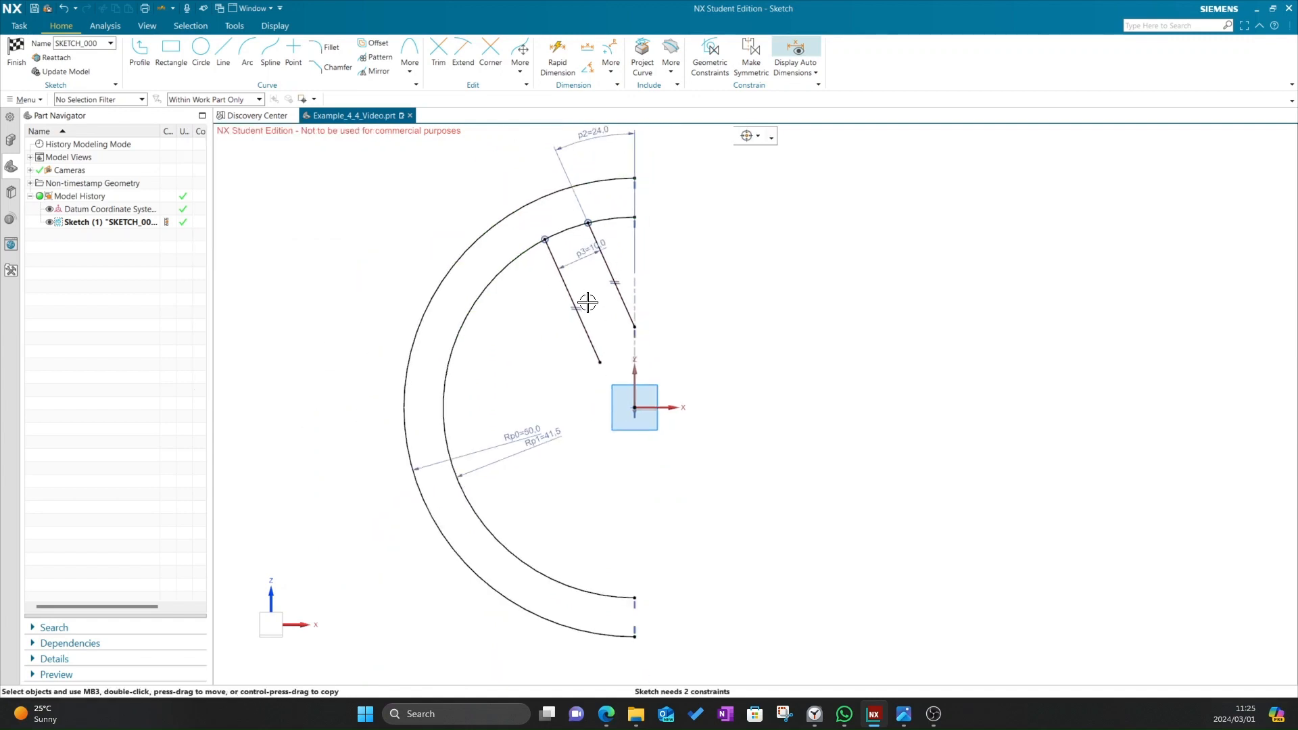
- Check the reference drawing and dimension the vertical distance from the second slanted line's lower endpoint to the sketch origin as half the 2.5 mm gap
key("alt+Tab")
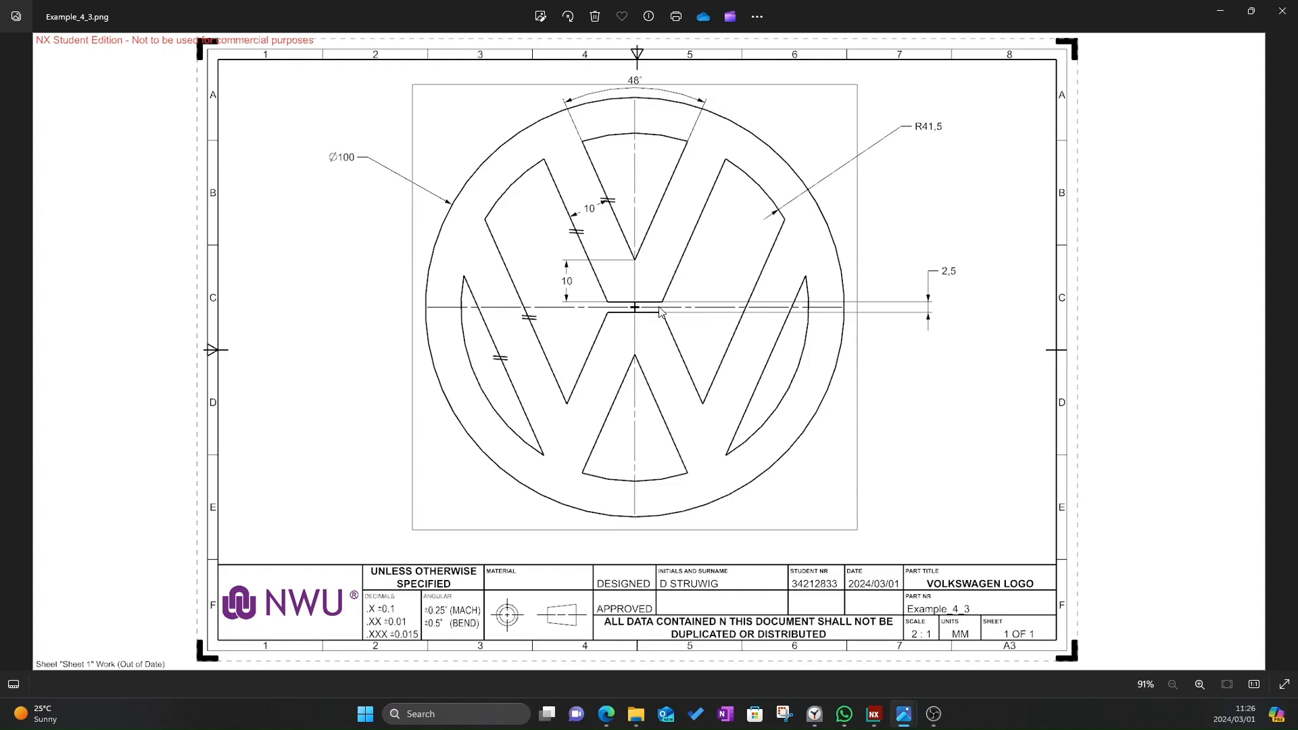
key("alt+Tab")
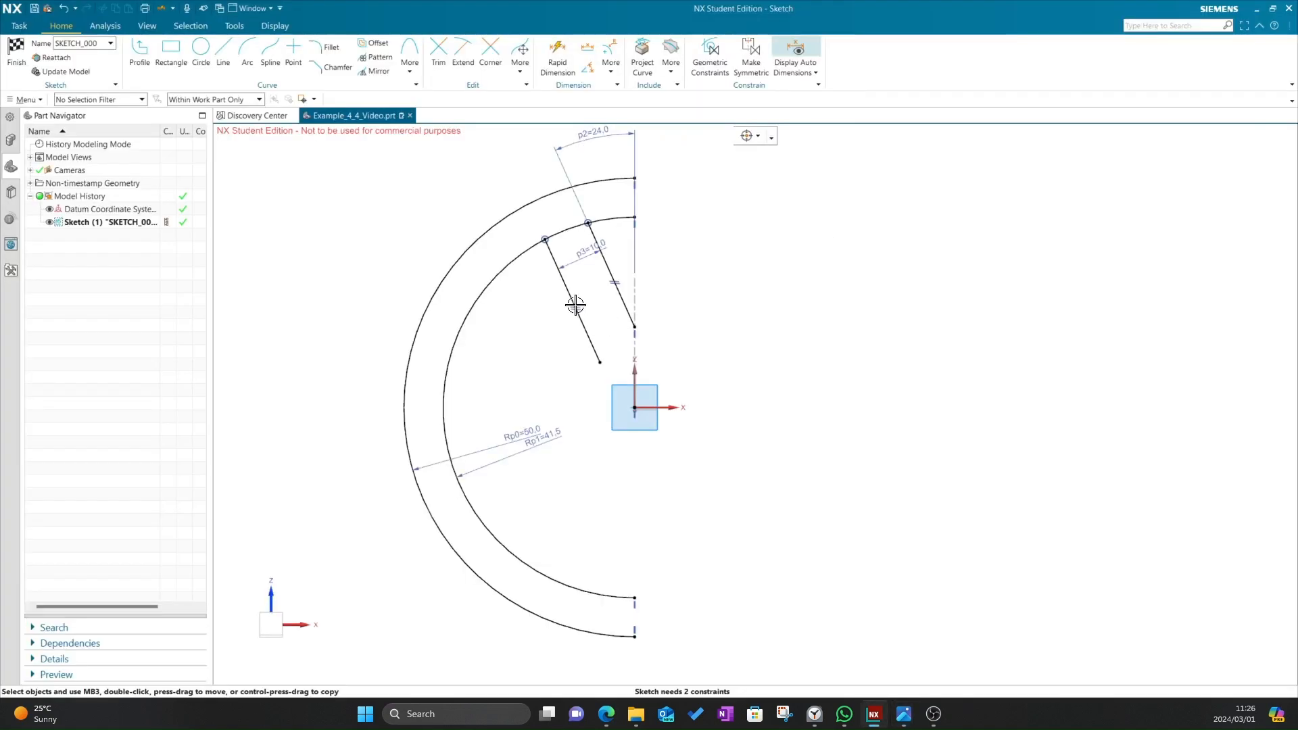
mouse_move(593, 391)
left_mouse_down()
mouse_move(582, 414)
mouse_move(598, 327)
mouse_move(580, 373)
mouse_move(594, 344)
left_mouse_up()
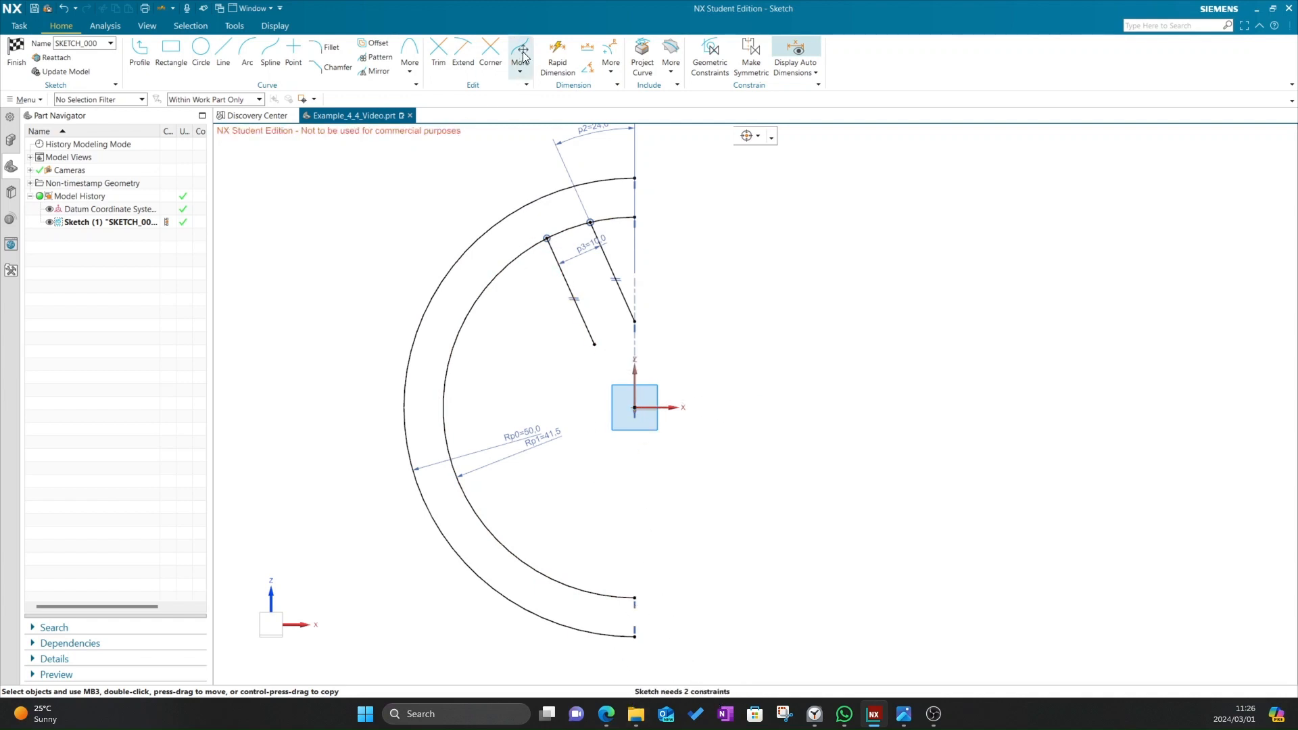
left_click(557, 55)
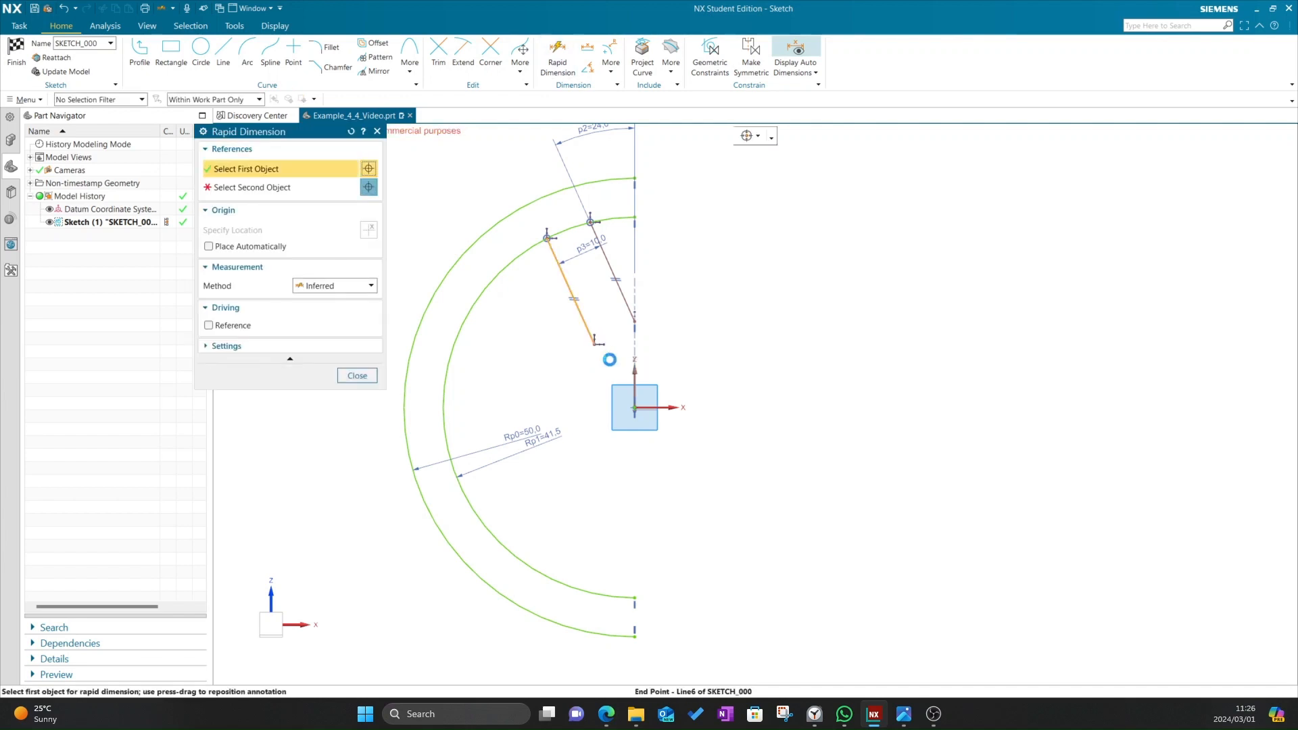
left_click(595, 344)
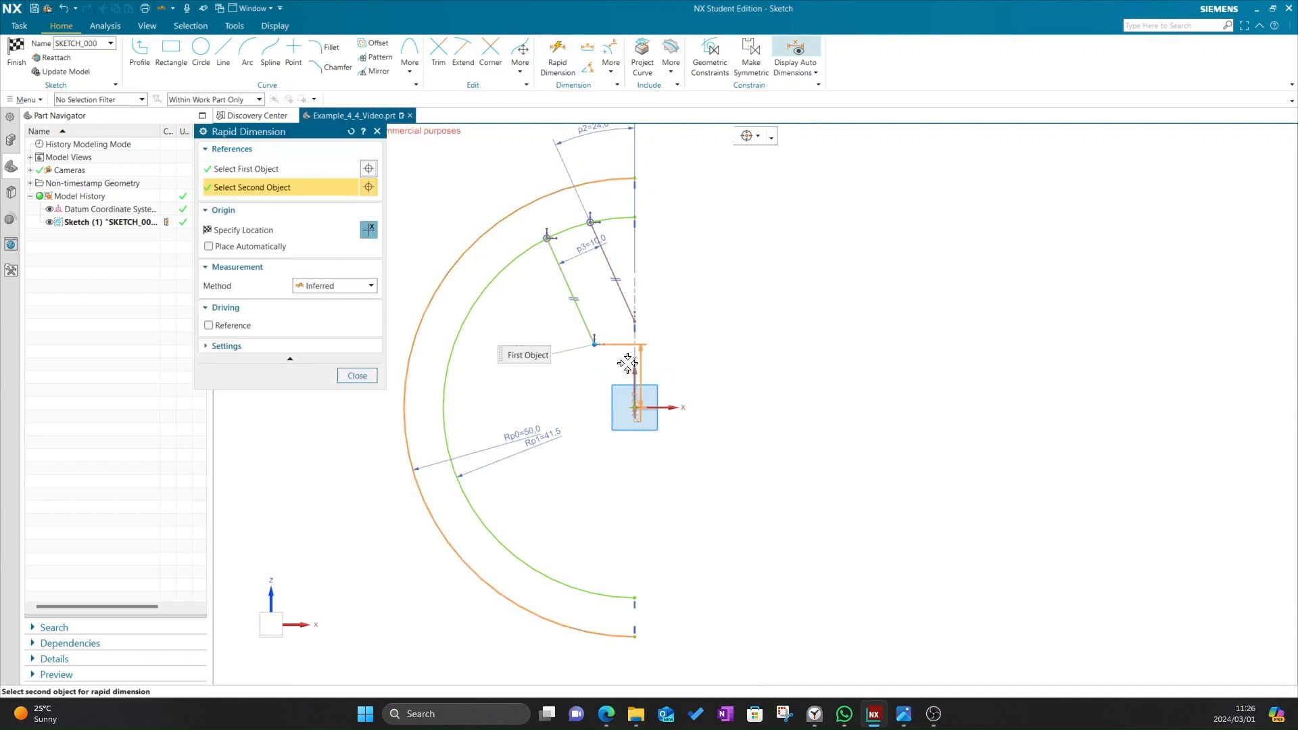
left_click(634, 407)
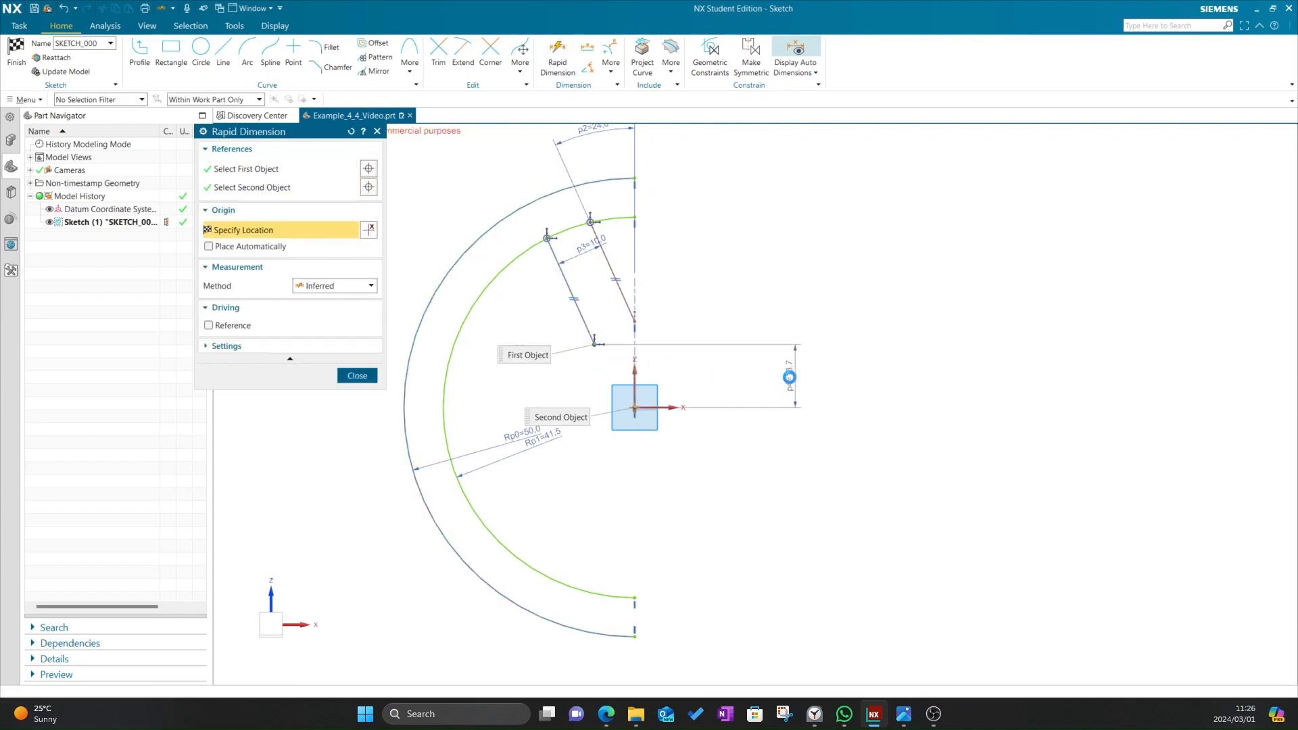
left_click(788, 376)
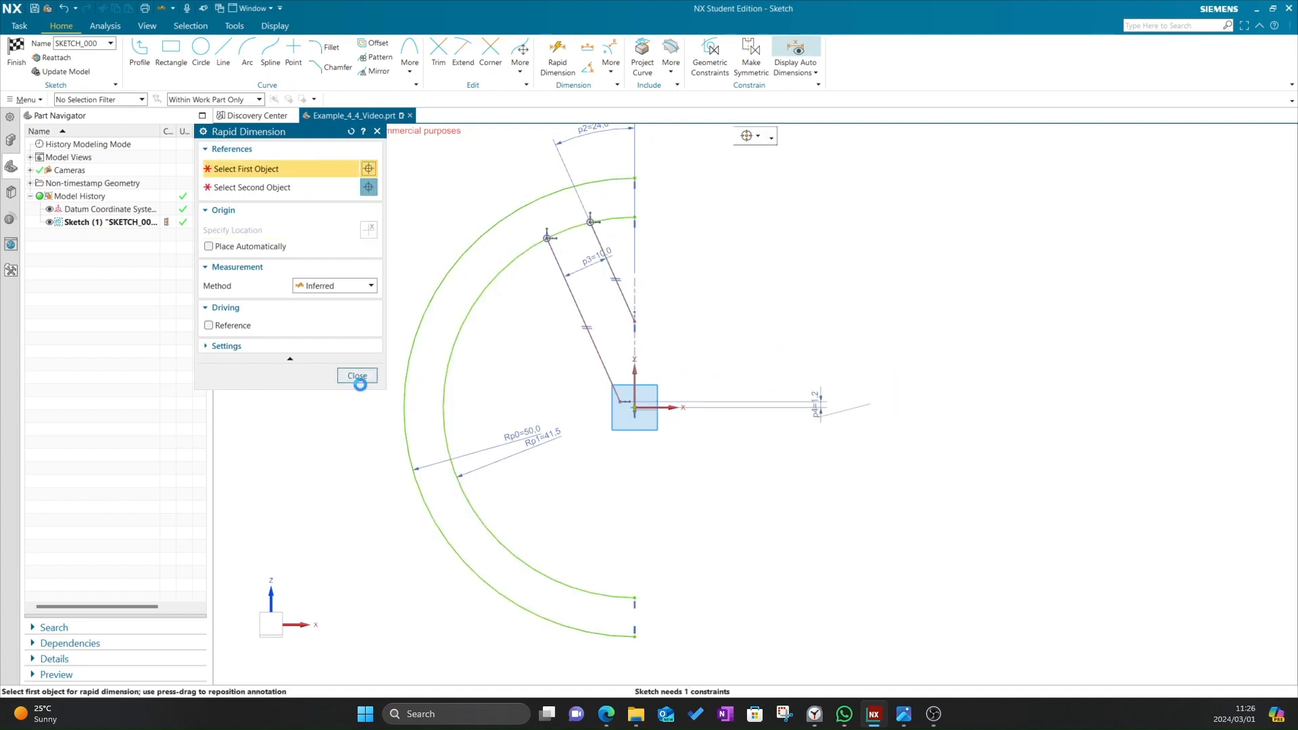
left_click(357, 375)
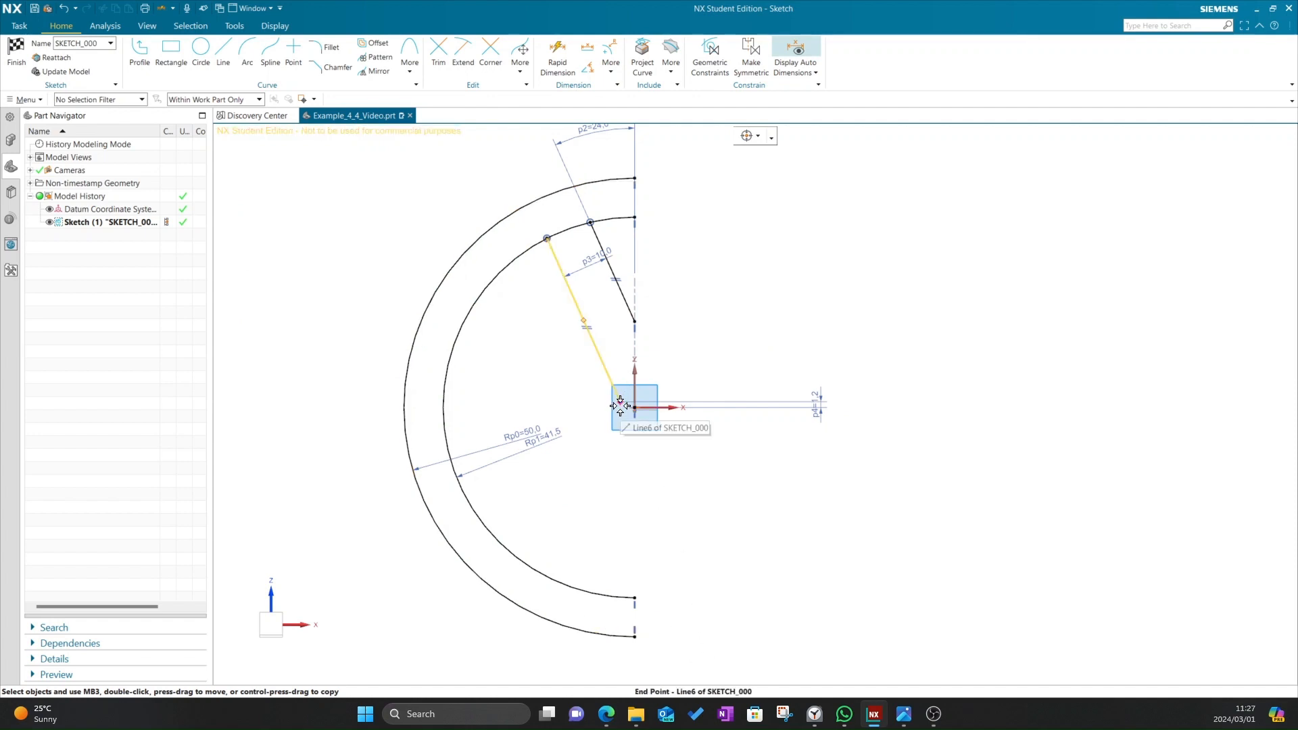
- Check the reference drawing and dimension the vertical distance between the lower endpoints of the two slanted lines as 10 mm
mouse_move(607, 404)
left_mouse_down()
mouse_move(574, 414)
mouse_move(620, 386)
mouse_move(599, 404)
mouse_move(615, 405)
mouse_move(588, 405)
mouse_move(623, 396)
mouse_move(613, 402)
left_mouse_up()
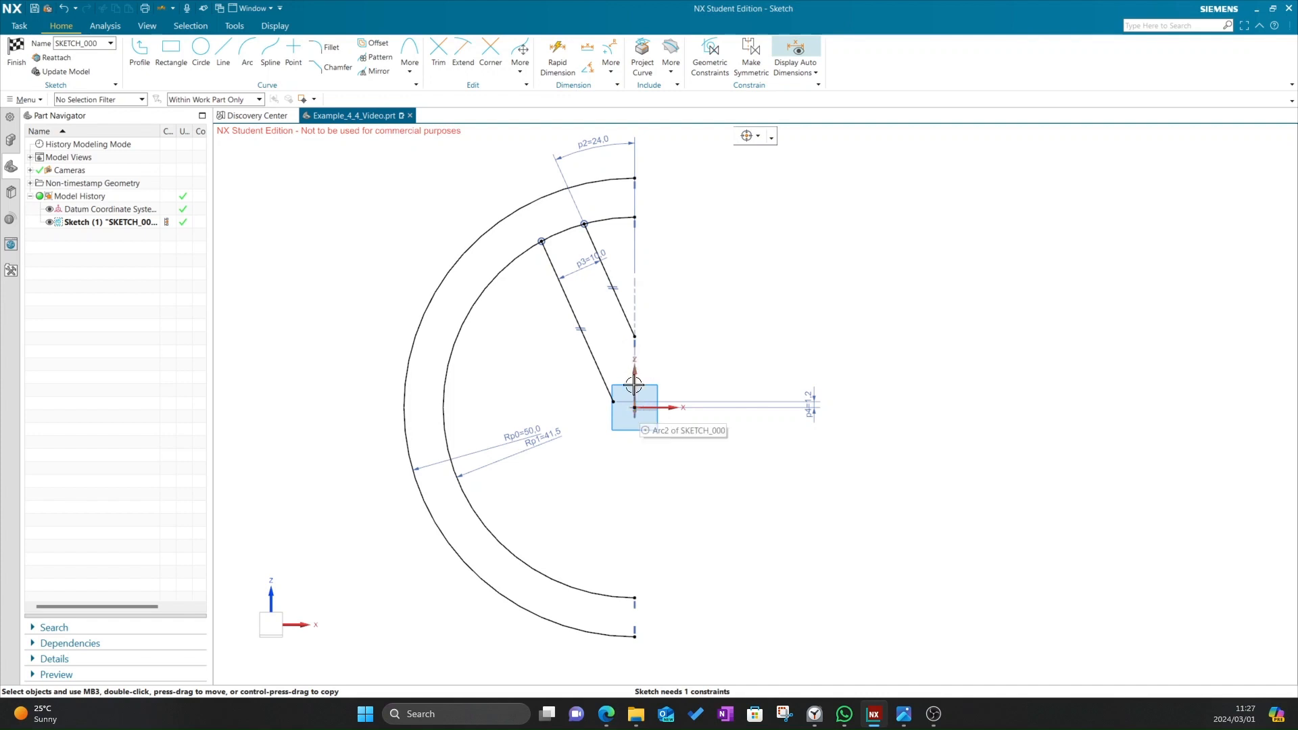
key("alt+Tab")
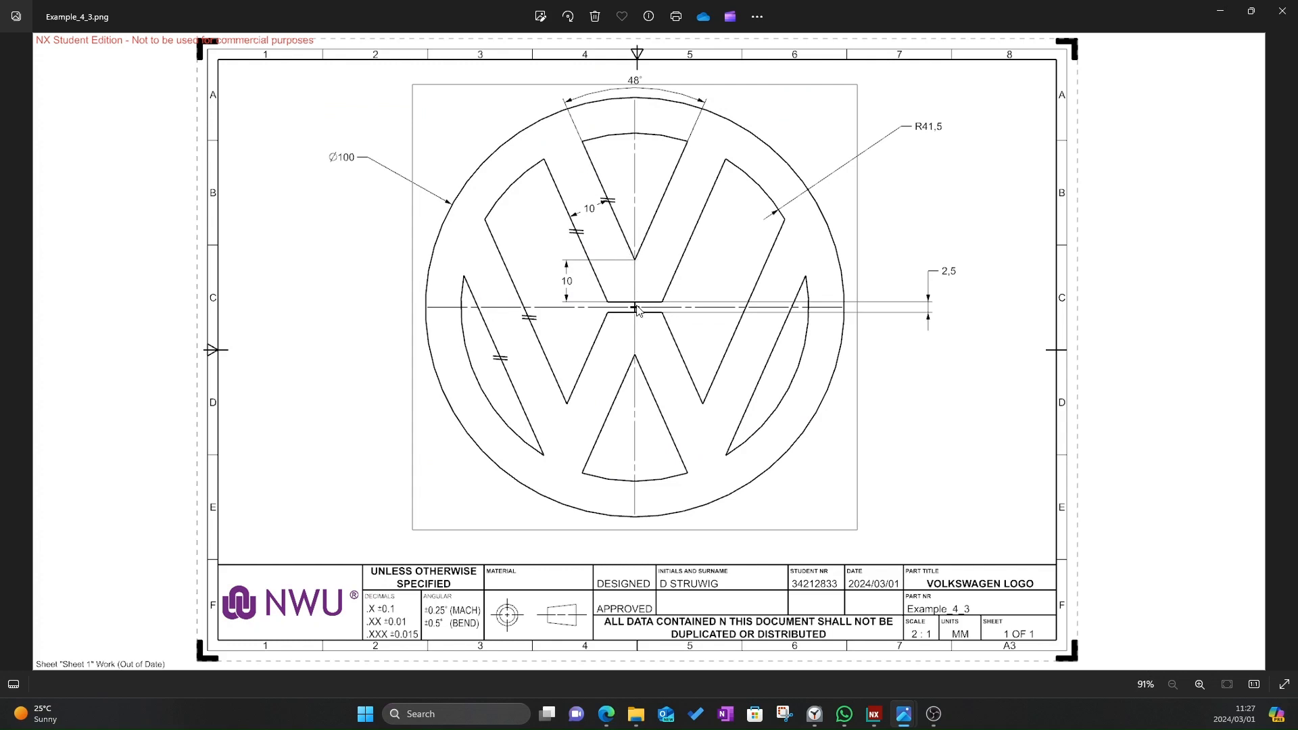
key("alt+Tab")
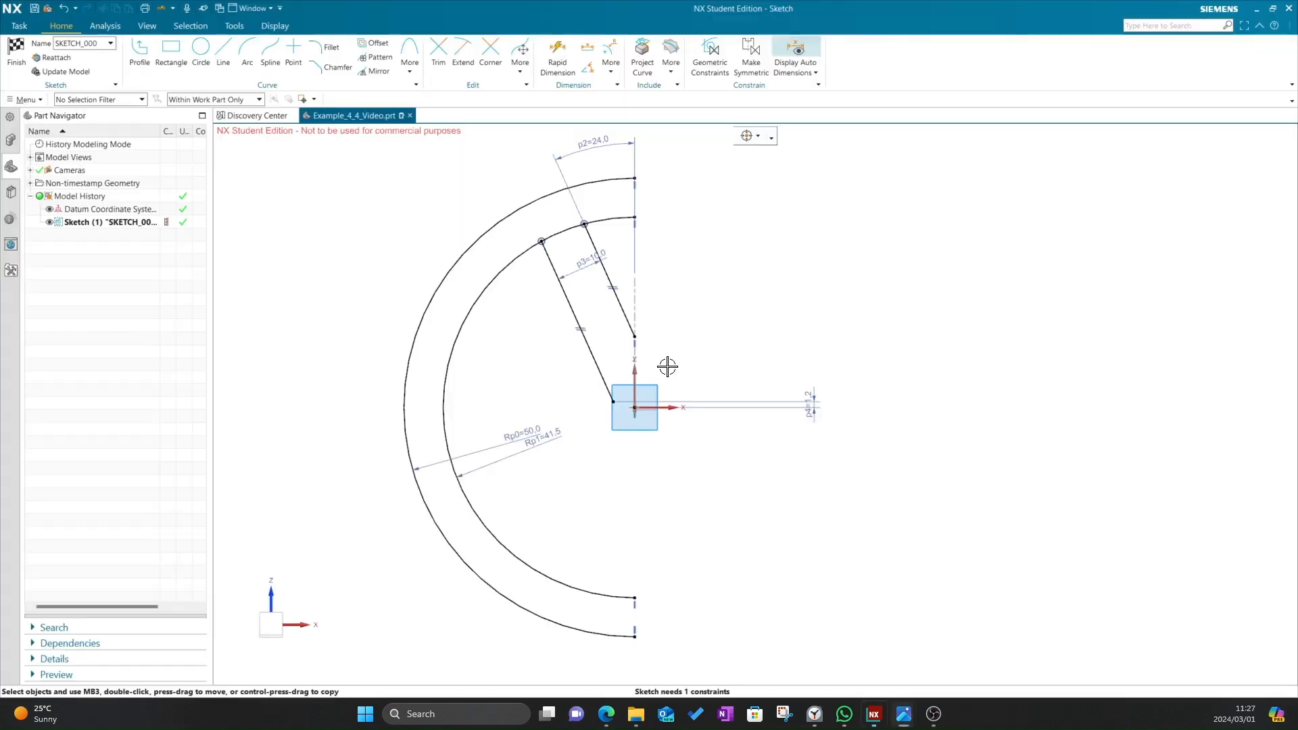
left_click(557, 57)
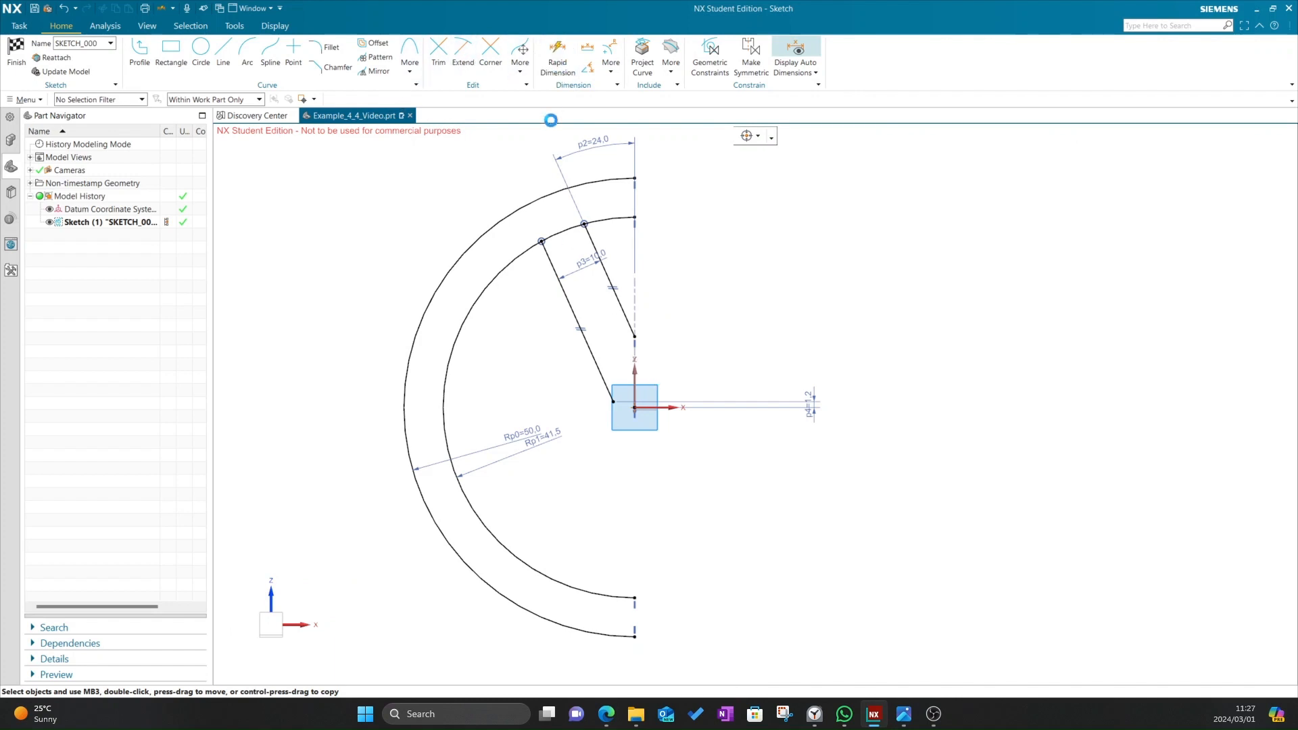
left_click(632, 336)
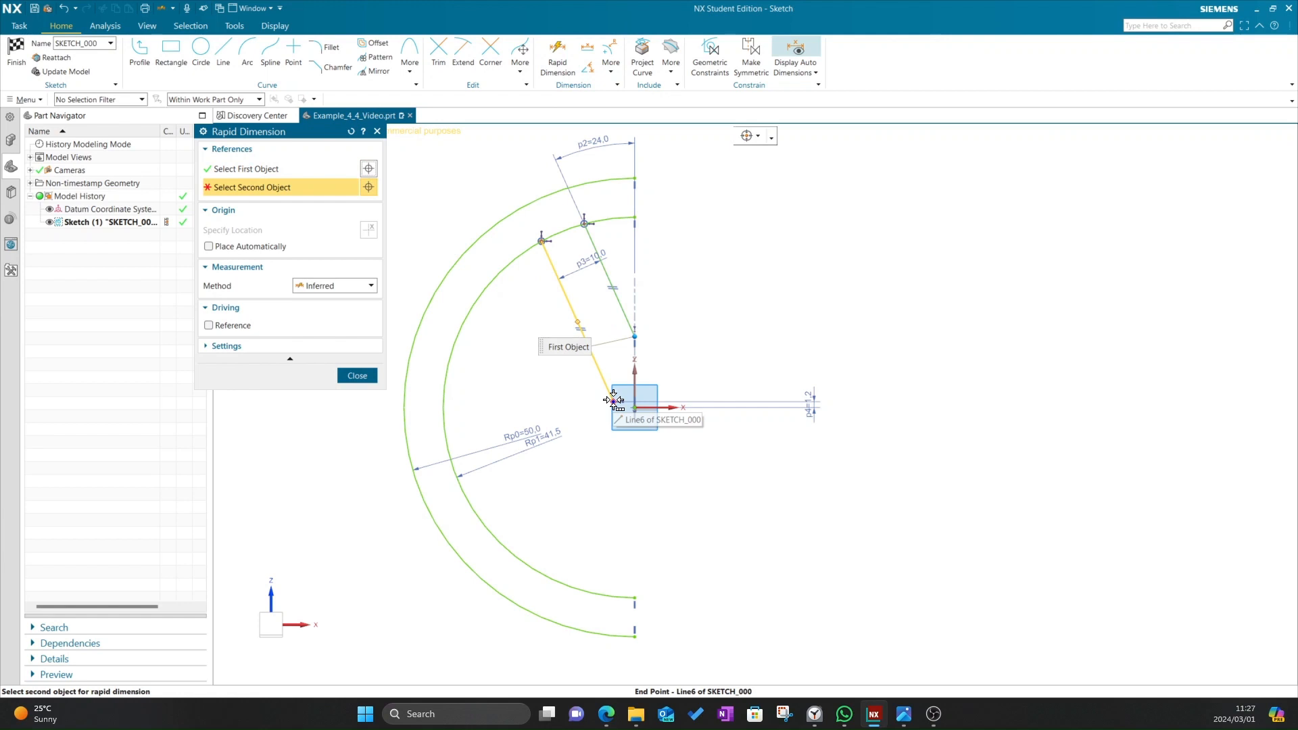
key("alt+Tab")
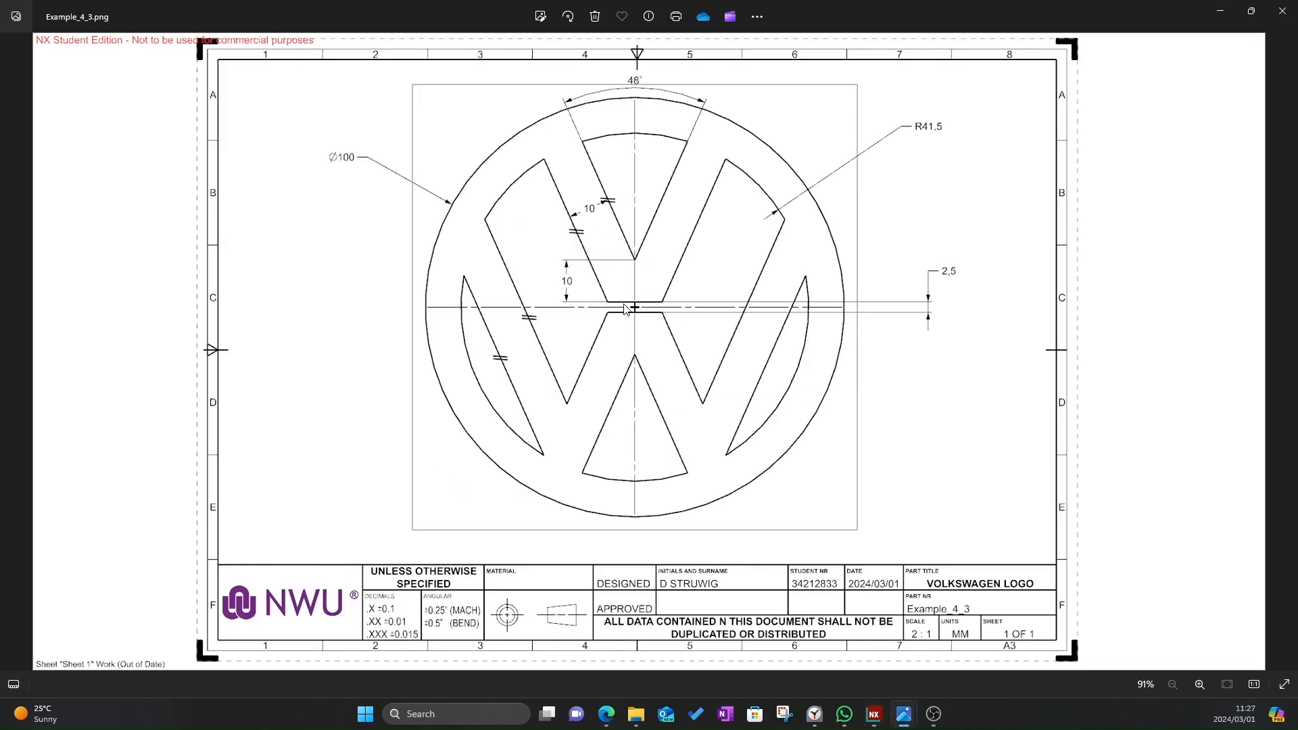
key("alt+Tab")
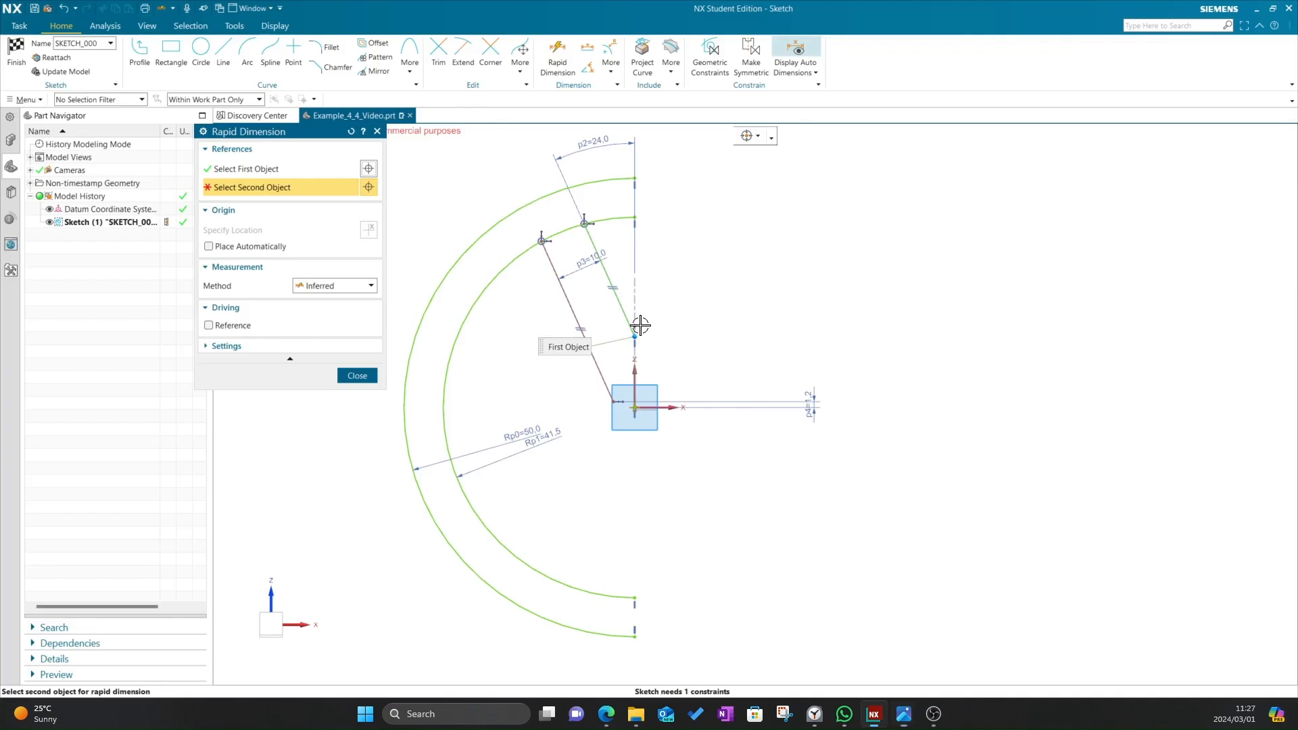
left_click(613, 401)
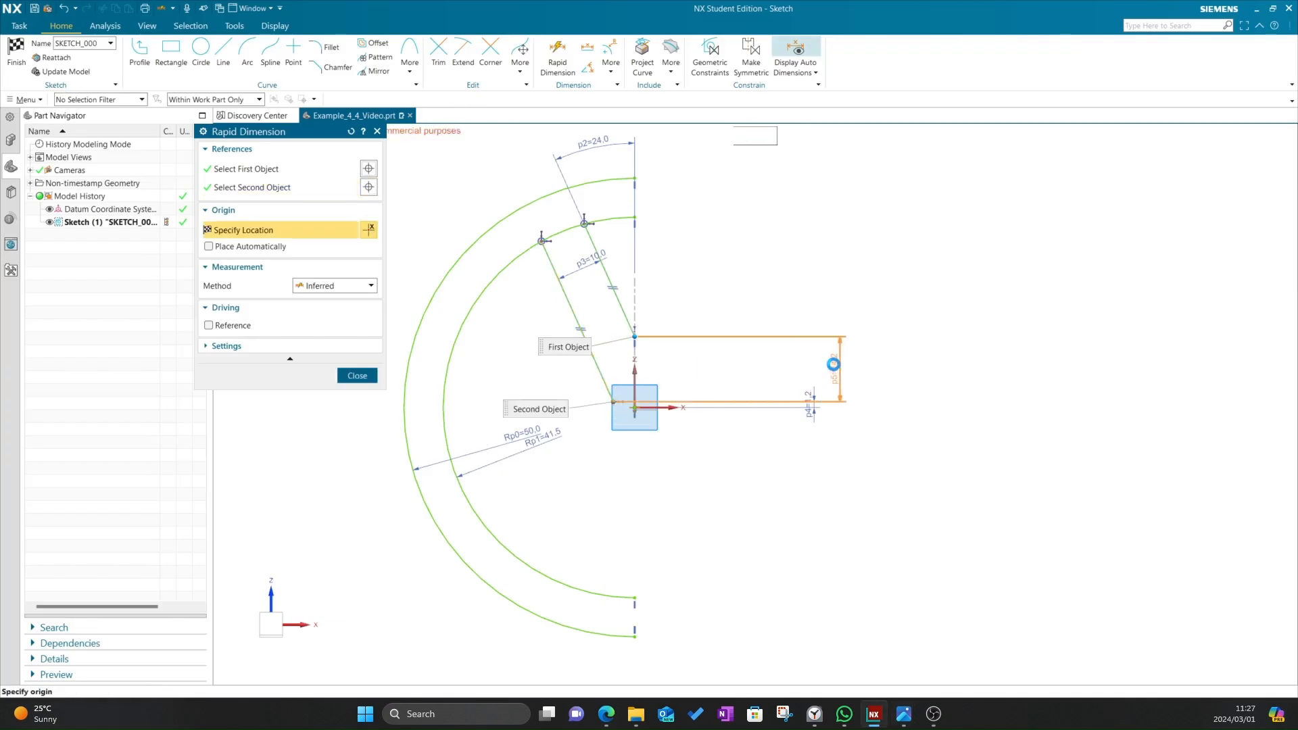
left_click(852, 388)
type("10")
key("Return")
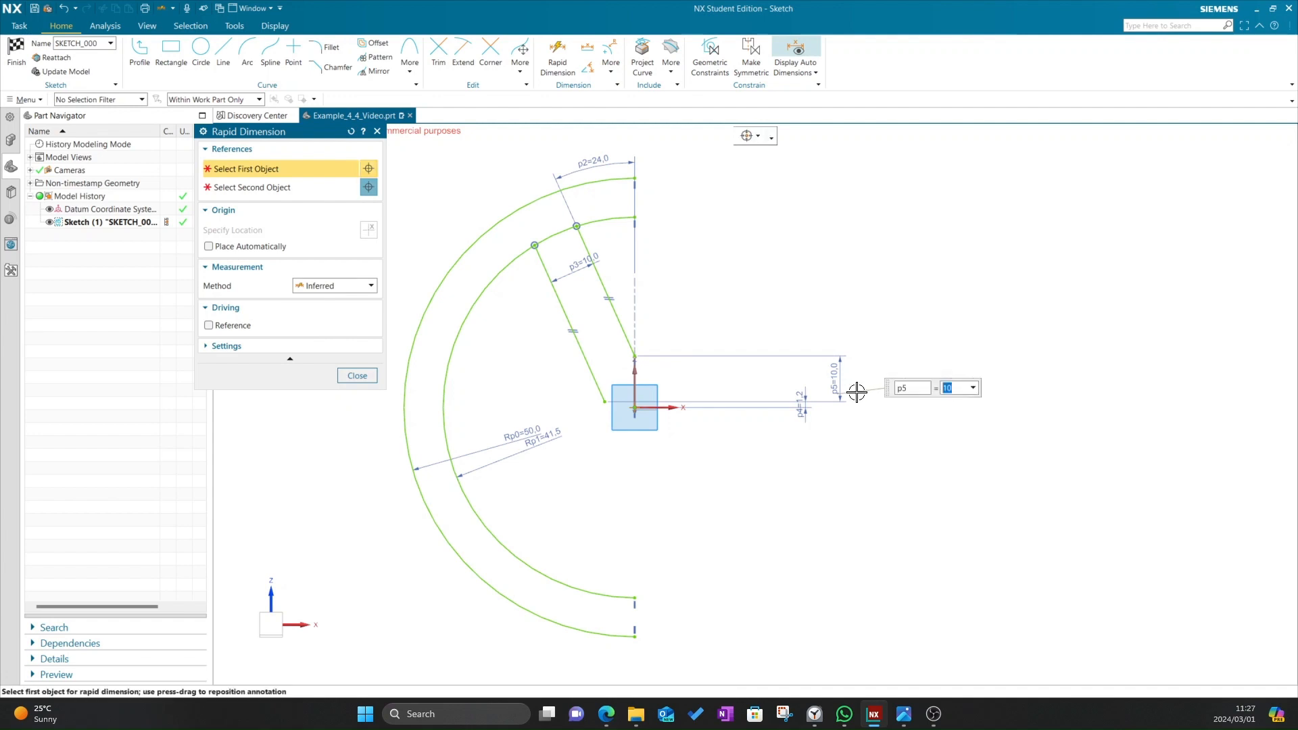
left_click(356, 375)
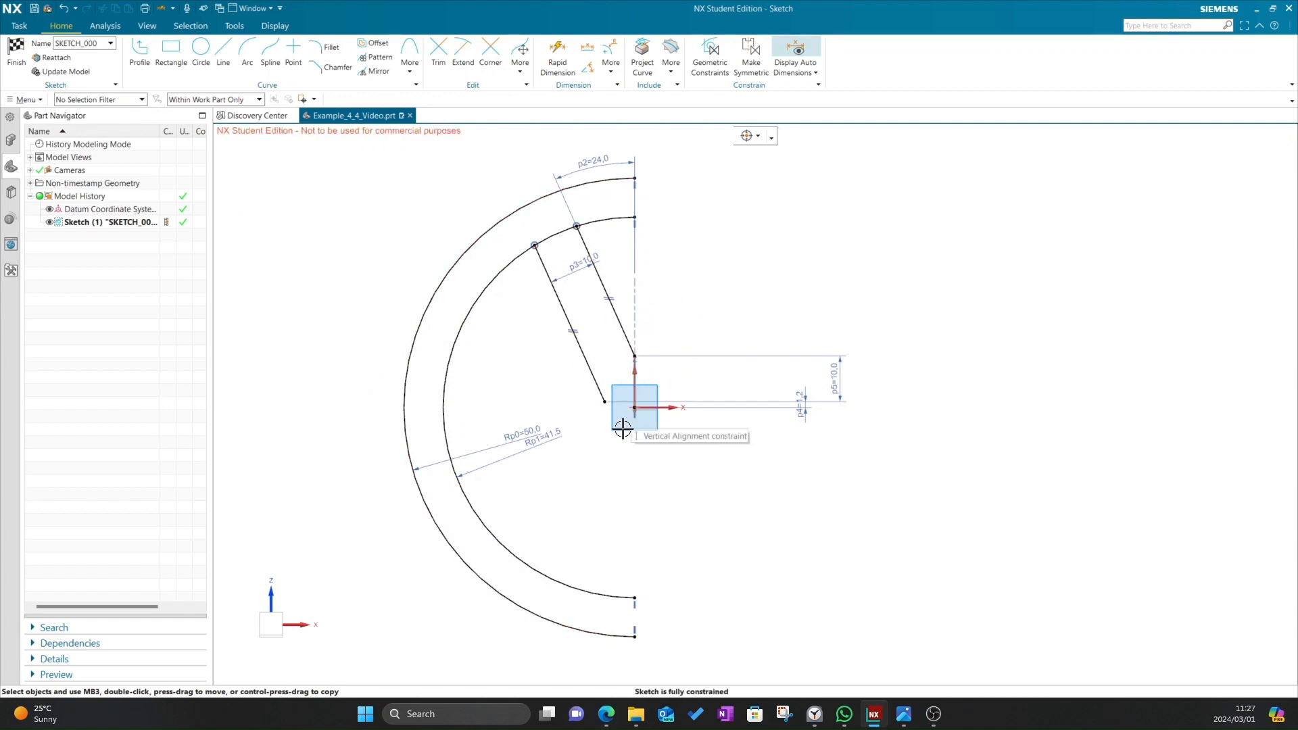
- Check the reference drawing and draw a short horizontal line from the second slanted line's lower endpoint toward the vertical axis, ending just short of it
key("alt+Tab")
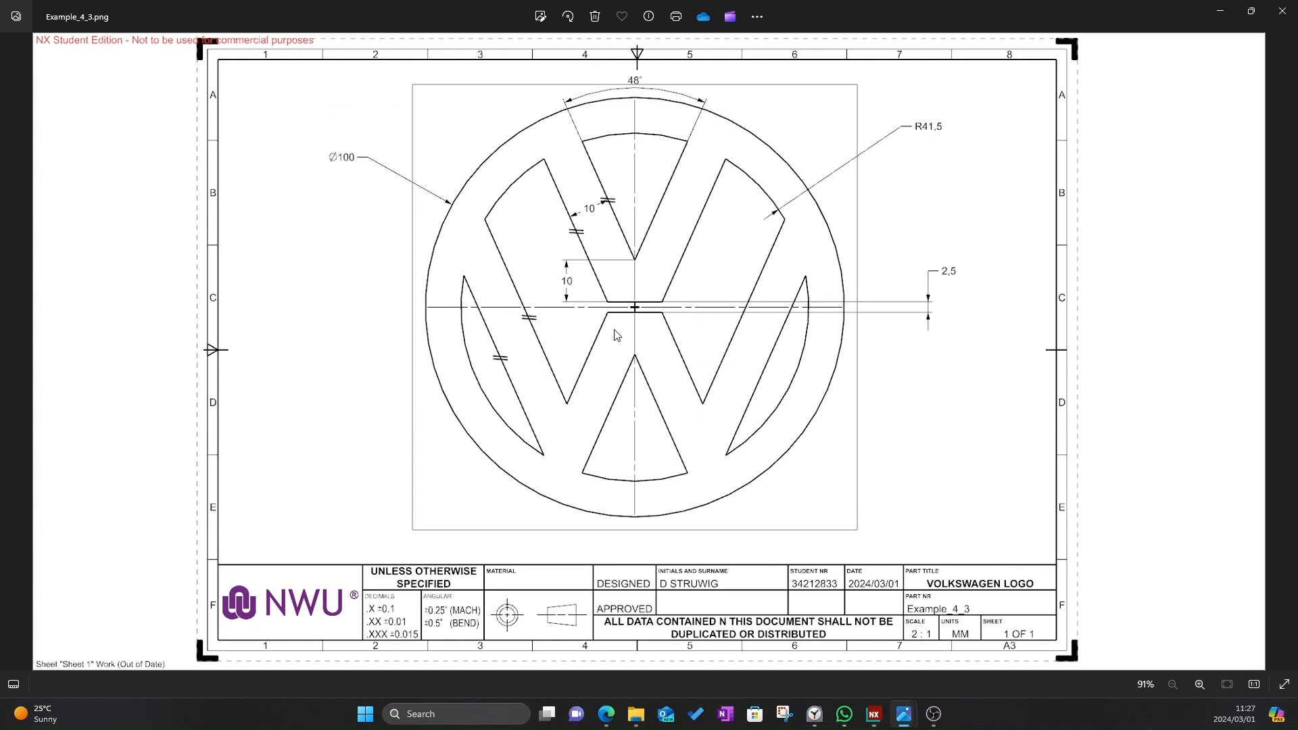
key("alt+Tab")
left_click(223, 54)
scroll(593, 467, "up", 4)
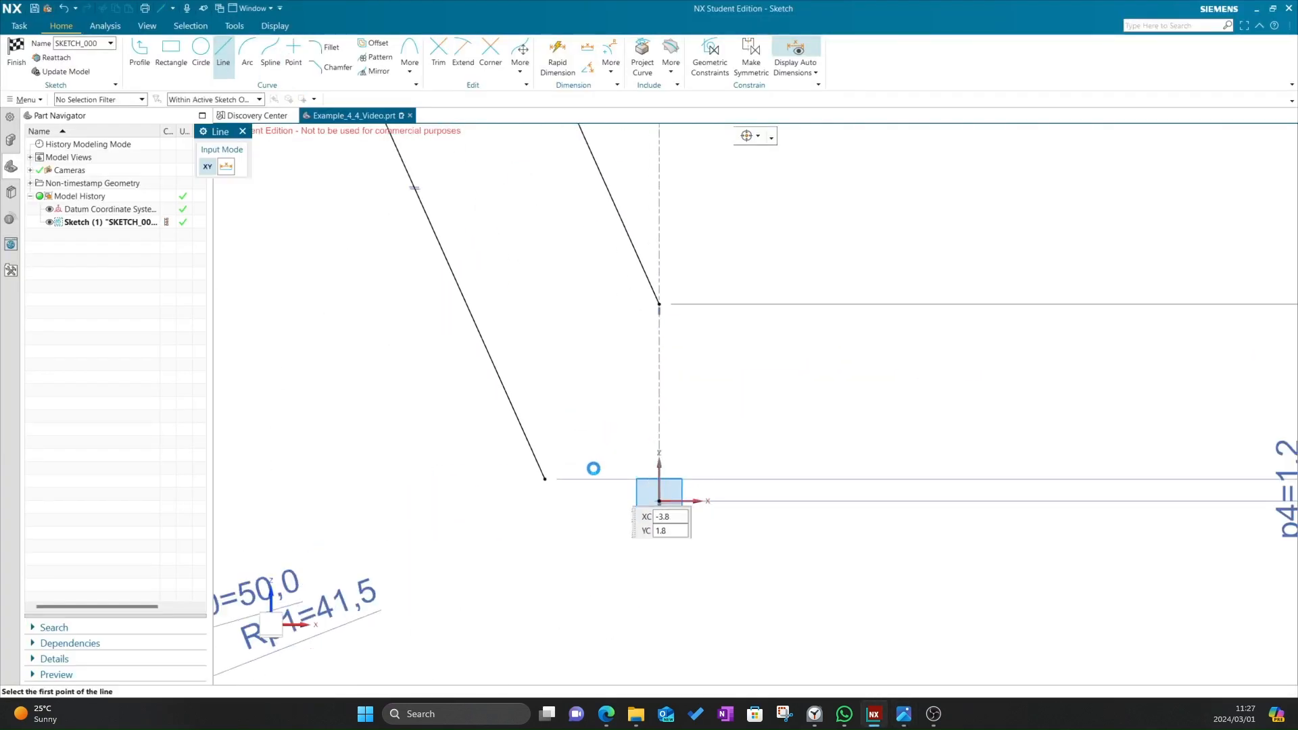
left_click(545, 479)
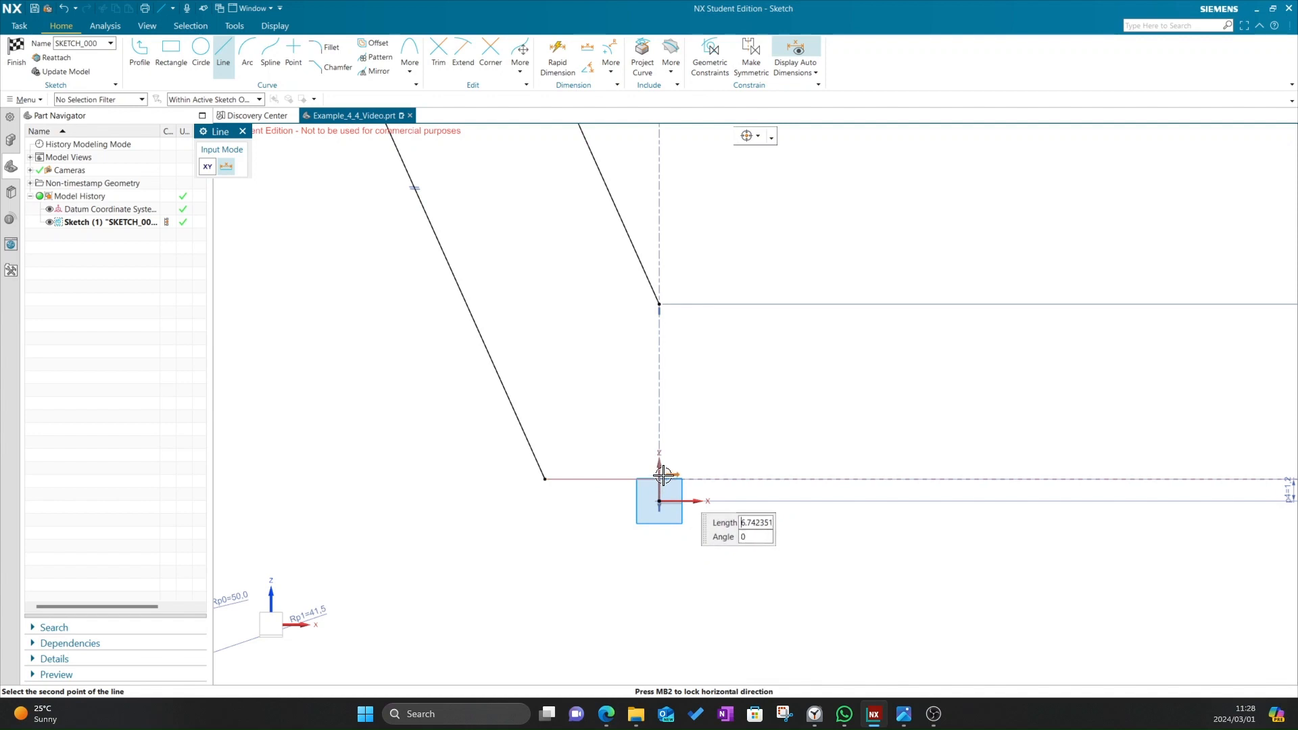
left_click(622, 478)
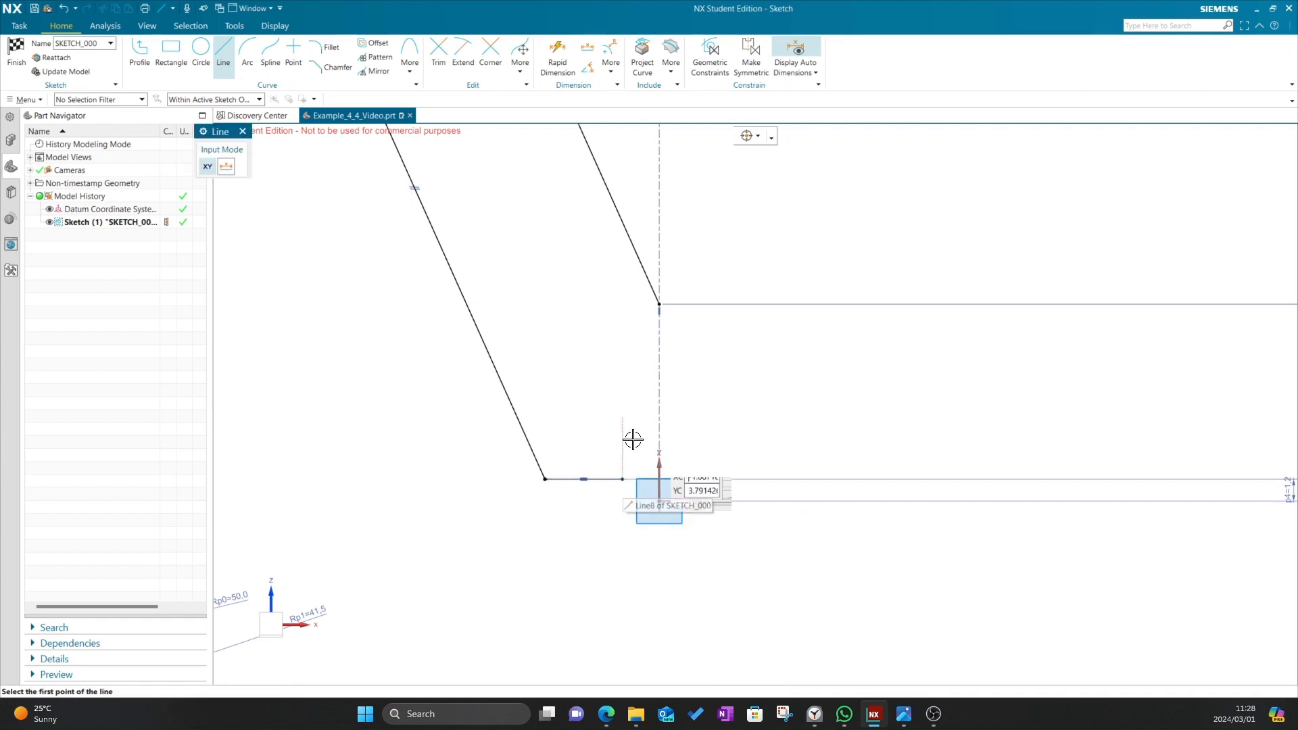
- Check the reference drawing and align the short horizontal line's free endpoint vertically with the sketch origin
key("alt+Tab")
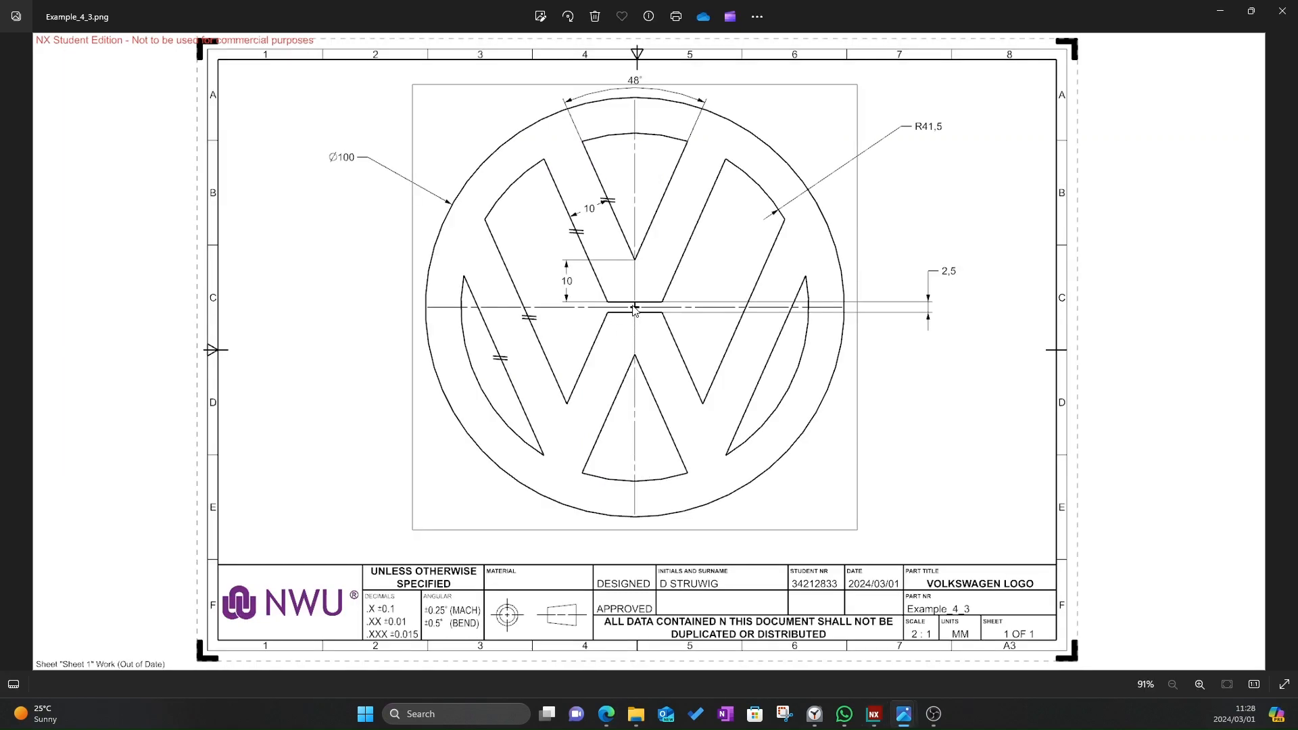
key("alt+Tab")
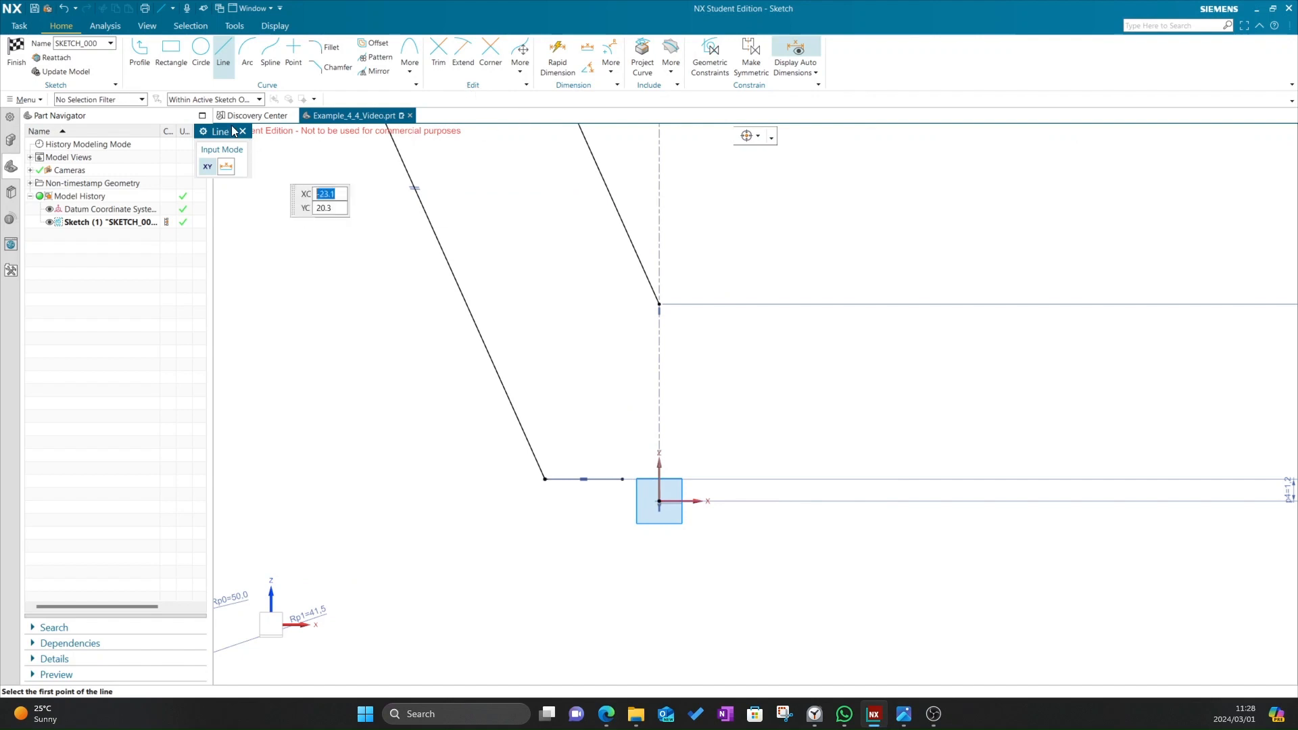
left_click(242, 133)
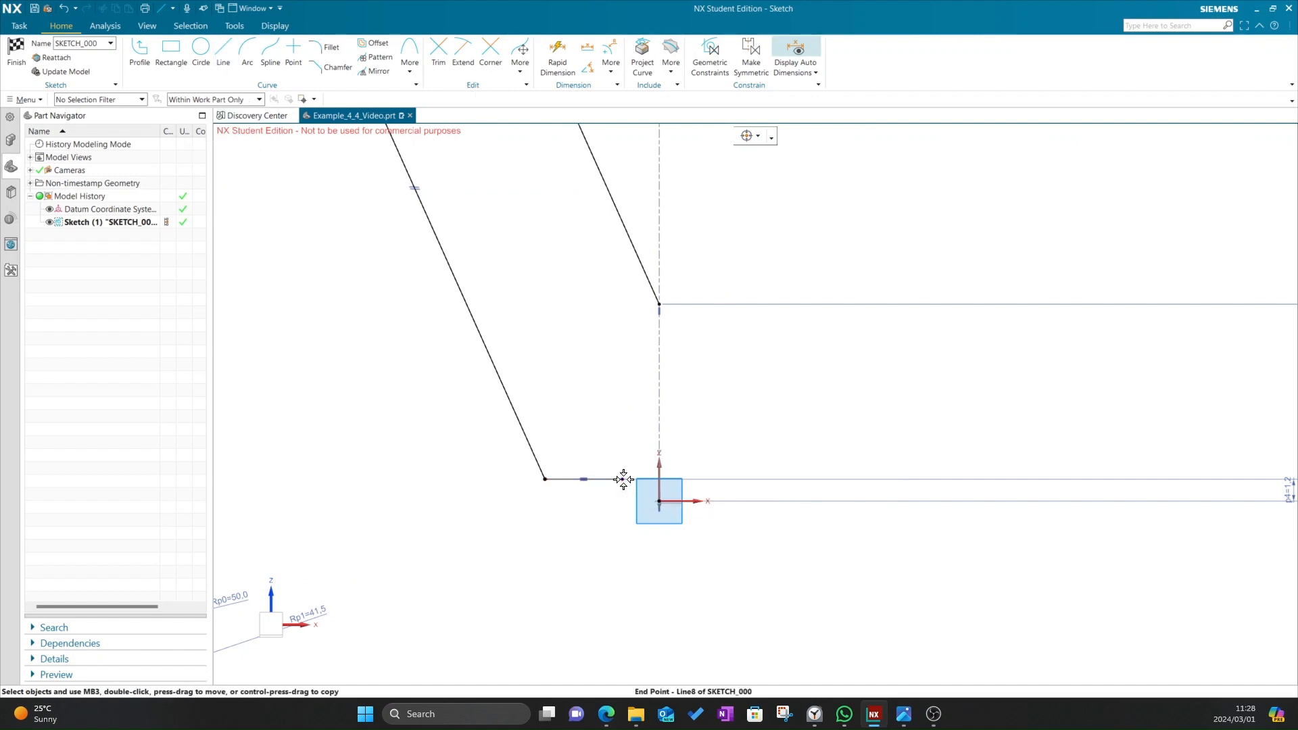
left_click(659, 501)
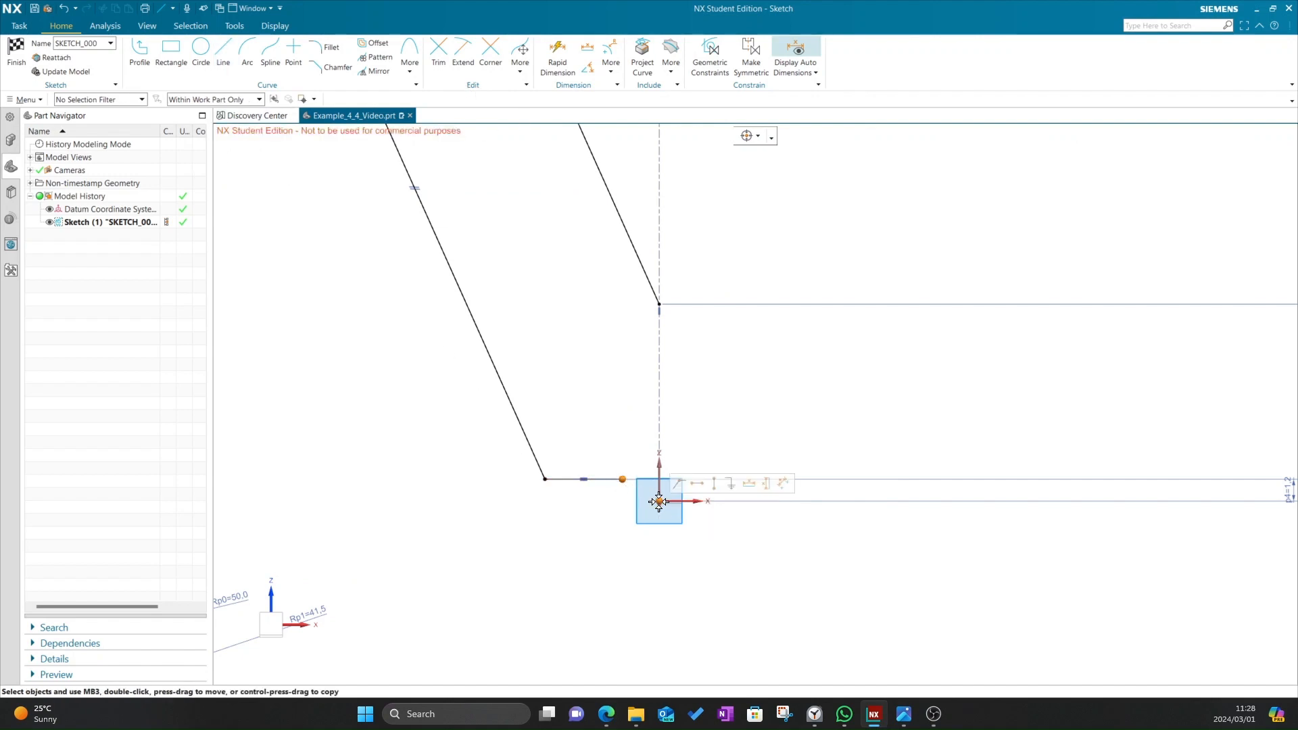
left_click(713, 484)
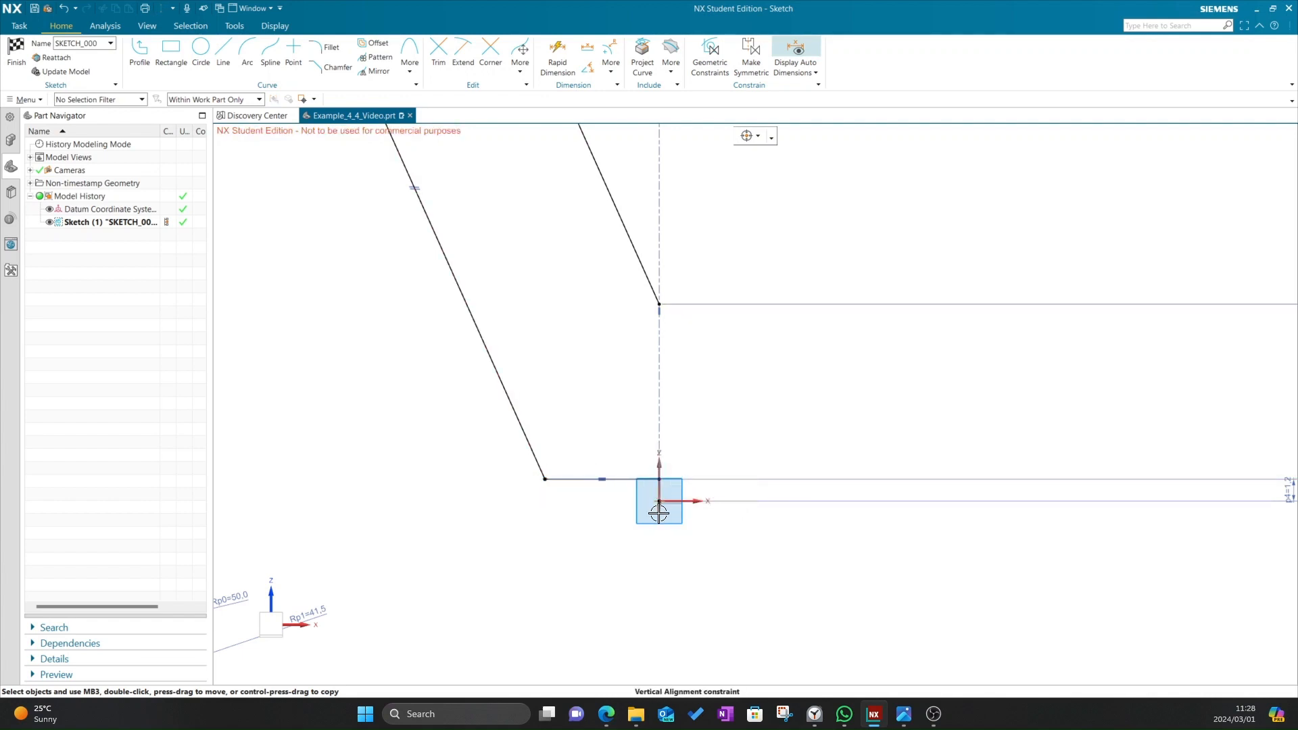
- Check the reference drawing and mirror the two slanted lines and the short horizontal line about the horizontal X axis
scroll(656, 510, "down", 4)
key("alt+Tab")
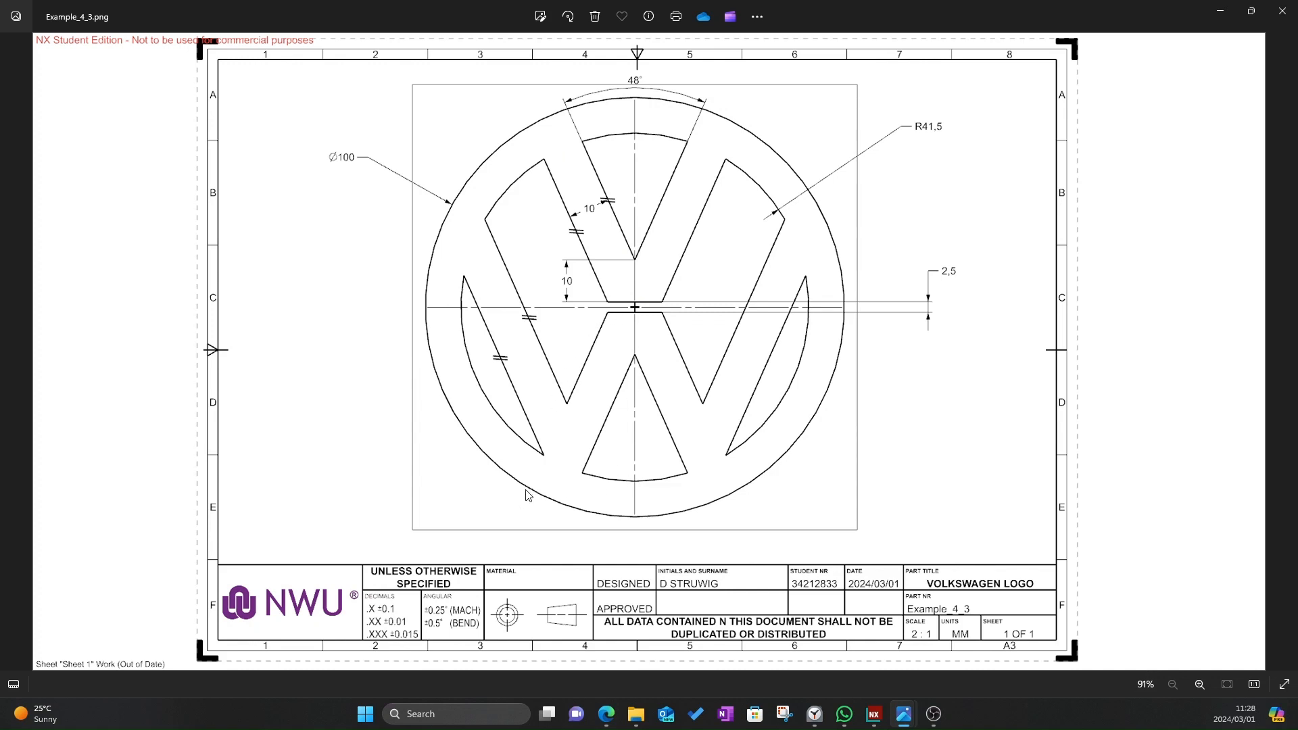
key("alt+Tab")
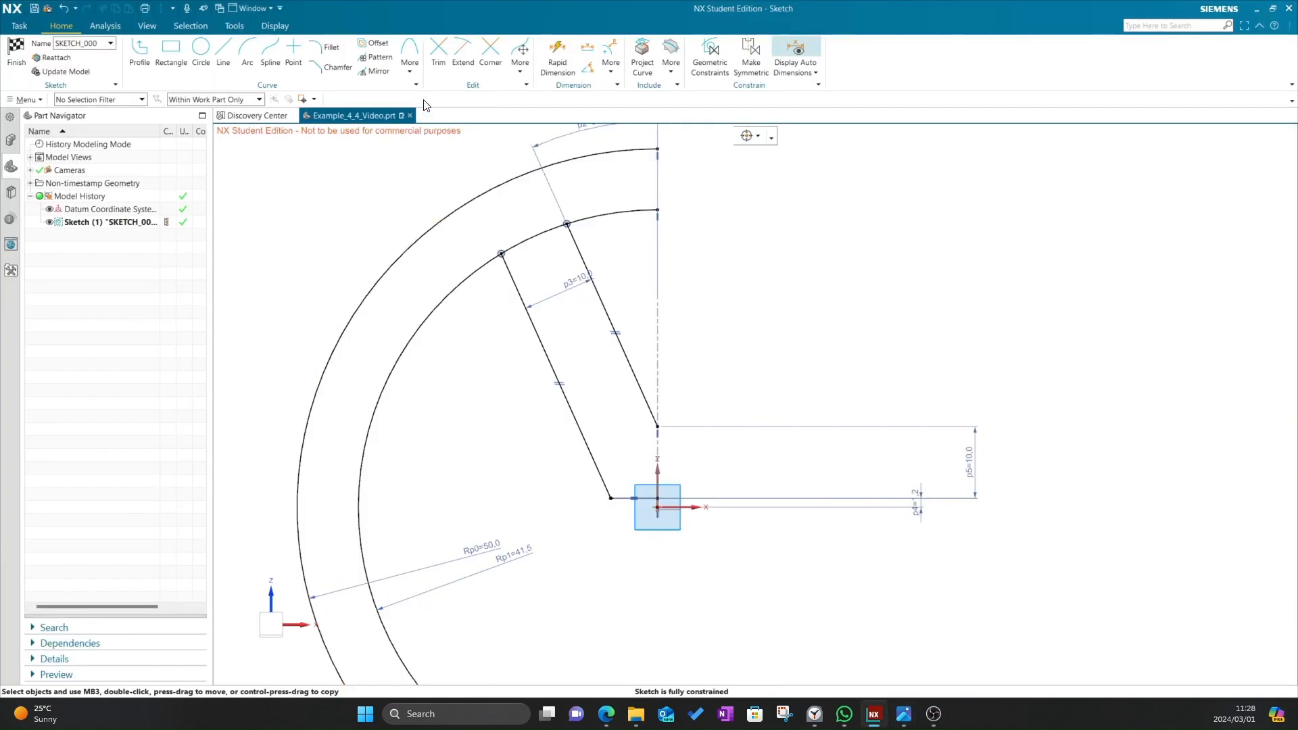
left_click(376, 70)
scroll(553, 378, "down", 3)
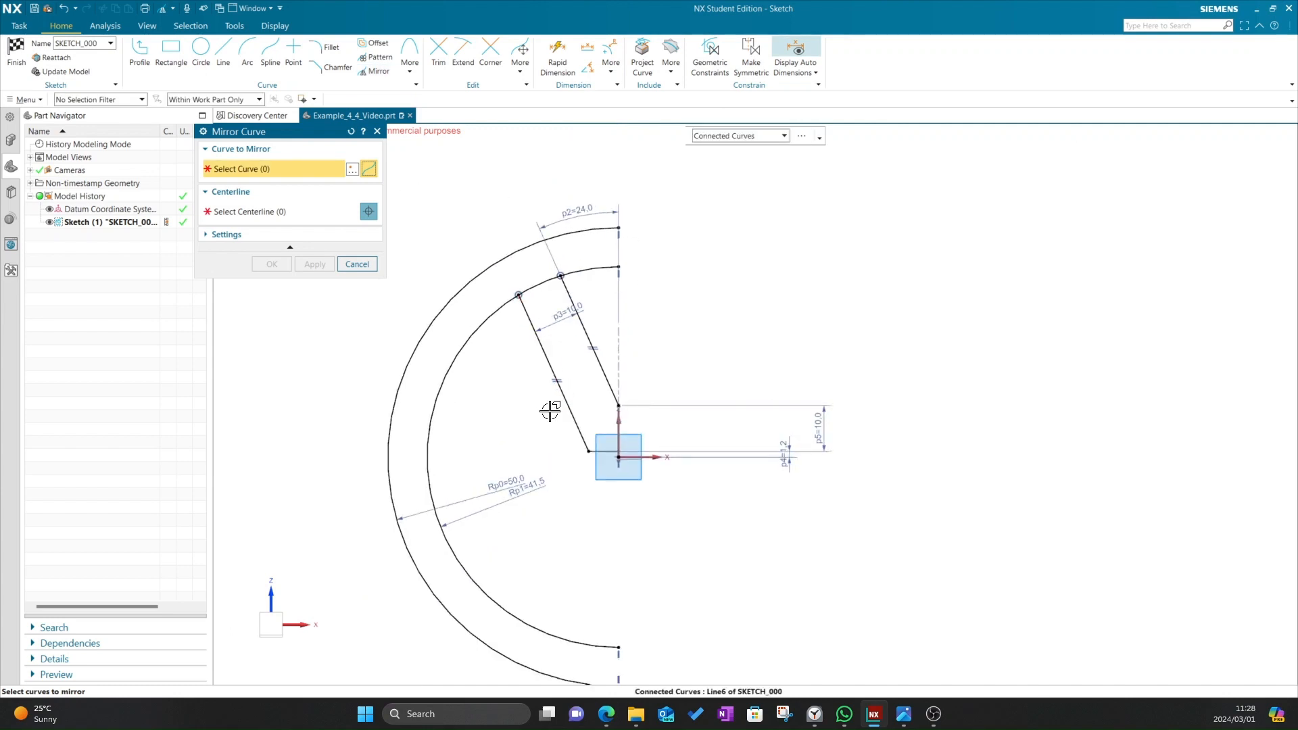
left_click(544, 363)
left_click(579, 328)
left_click(579, 328)
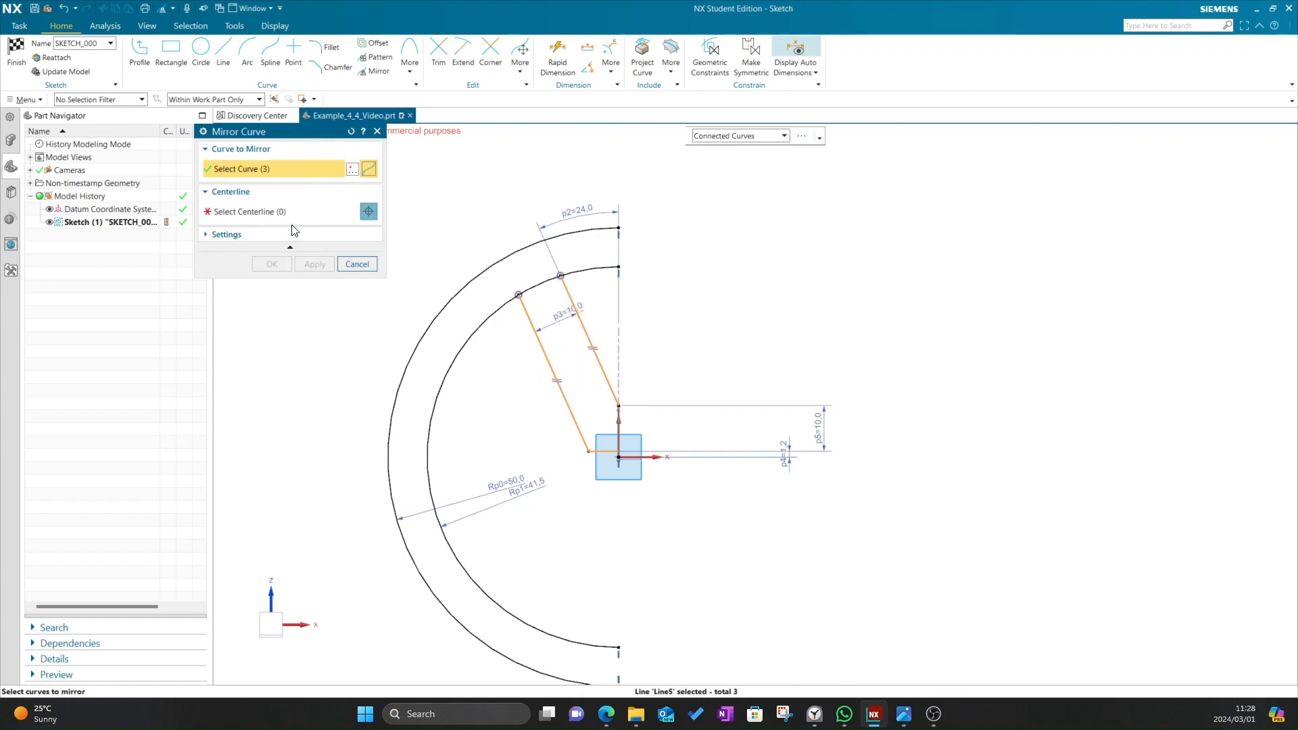
left_click(294, 218)
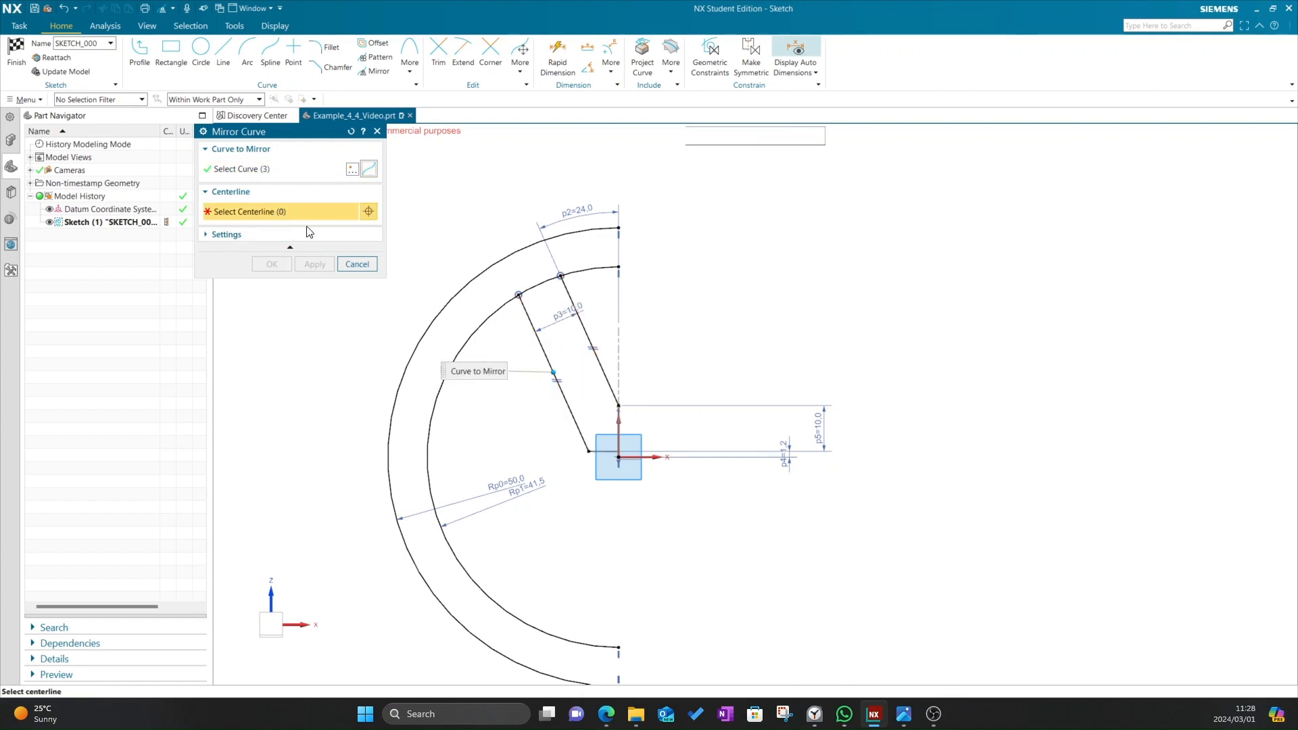
left_click(651, 458)
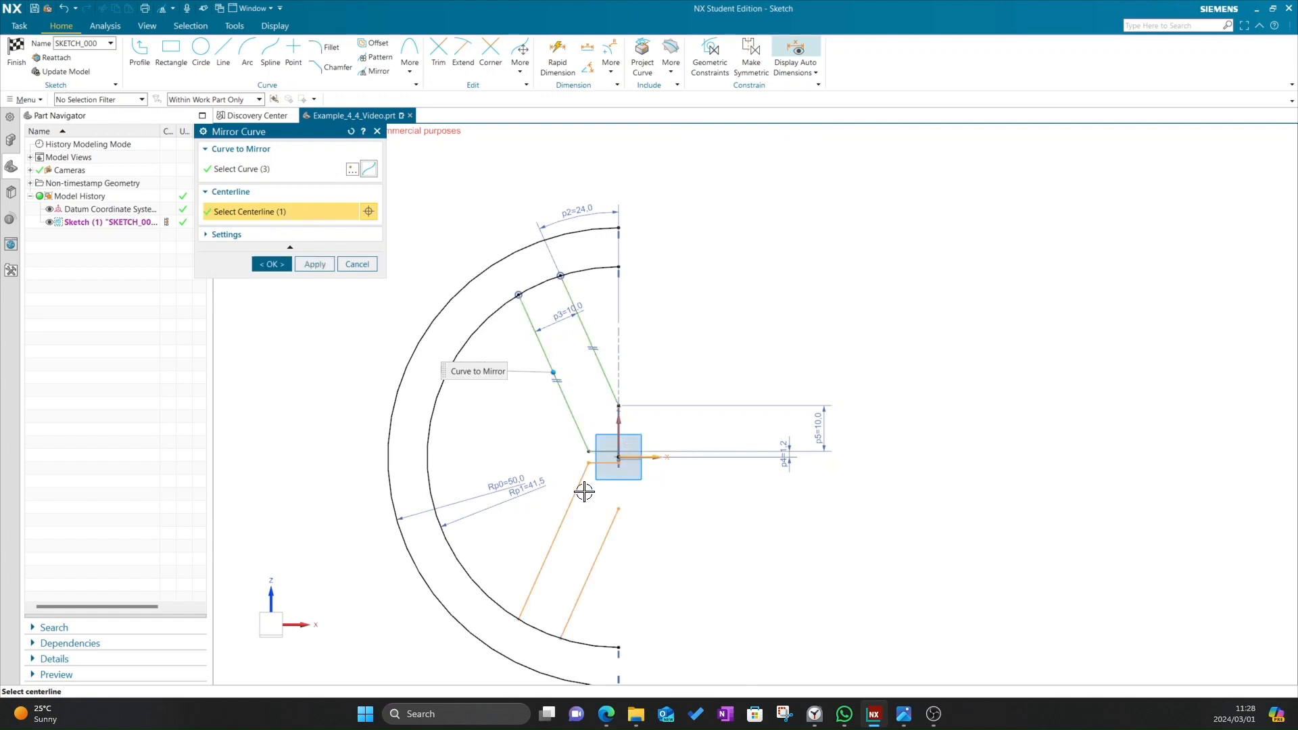
left_click(271, 264)
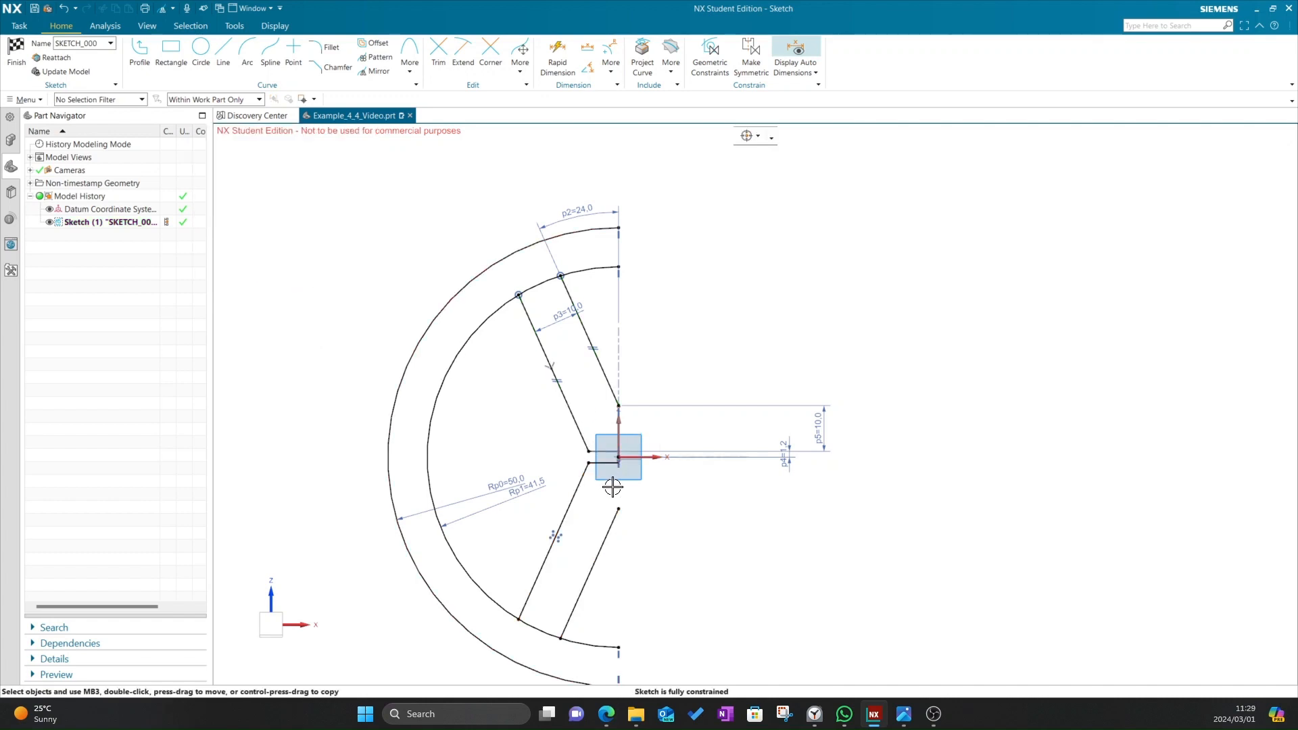
- Check the reference drawing and trim away the inner arc segments between the paired slanted lines, above and below the horizontal axis
key("alt+Tab")
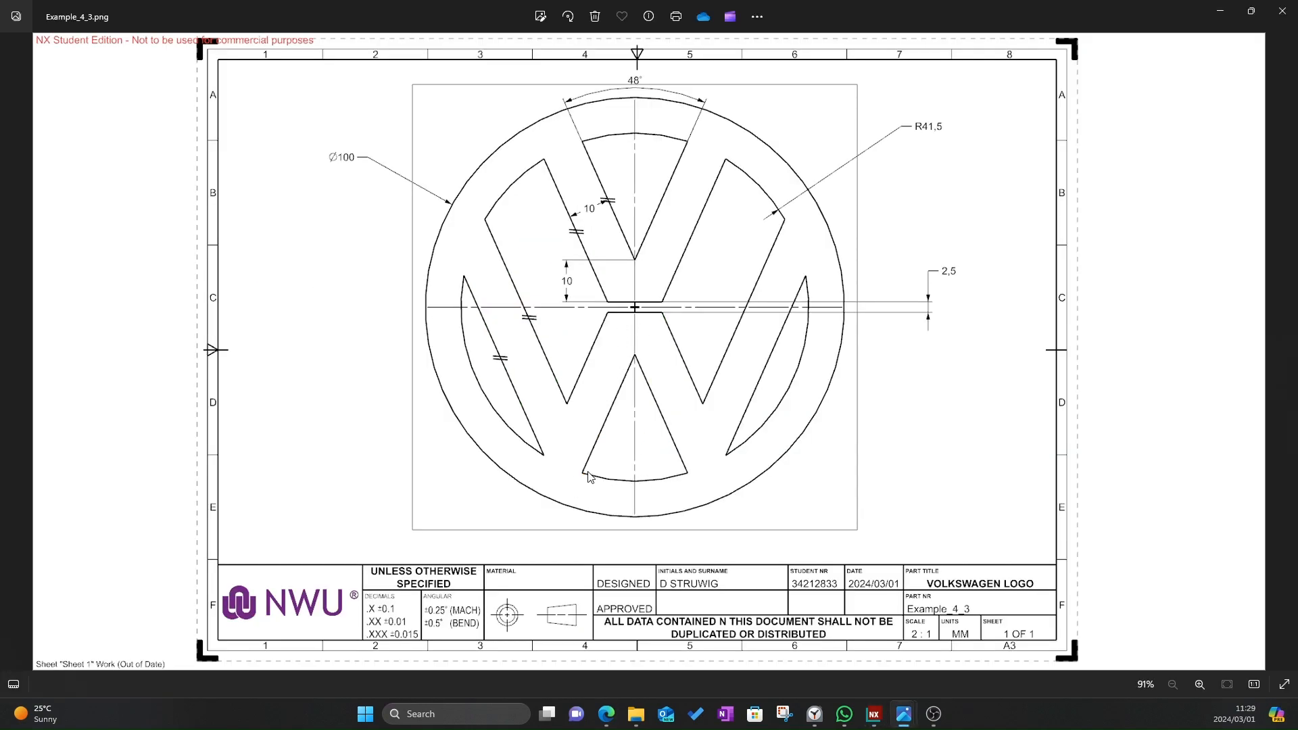
key("alt+Tab")
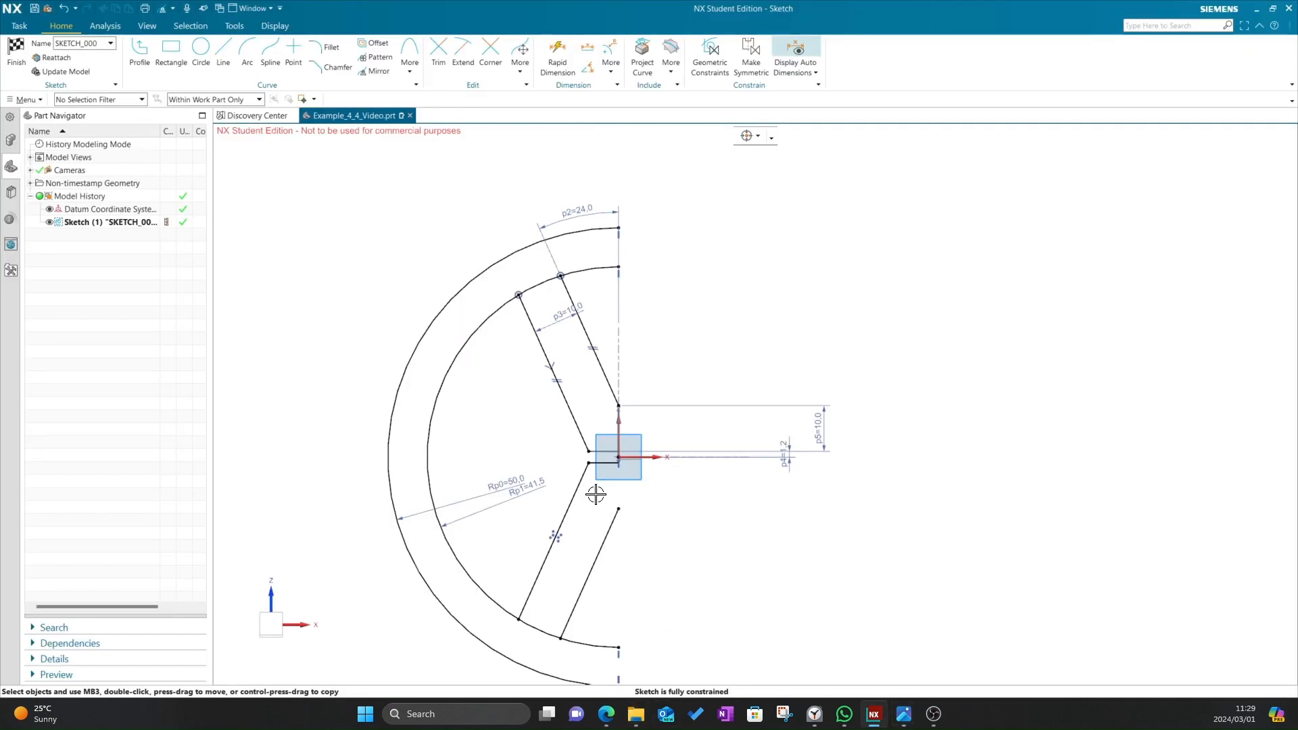
key("alt+Tab")
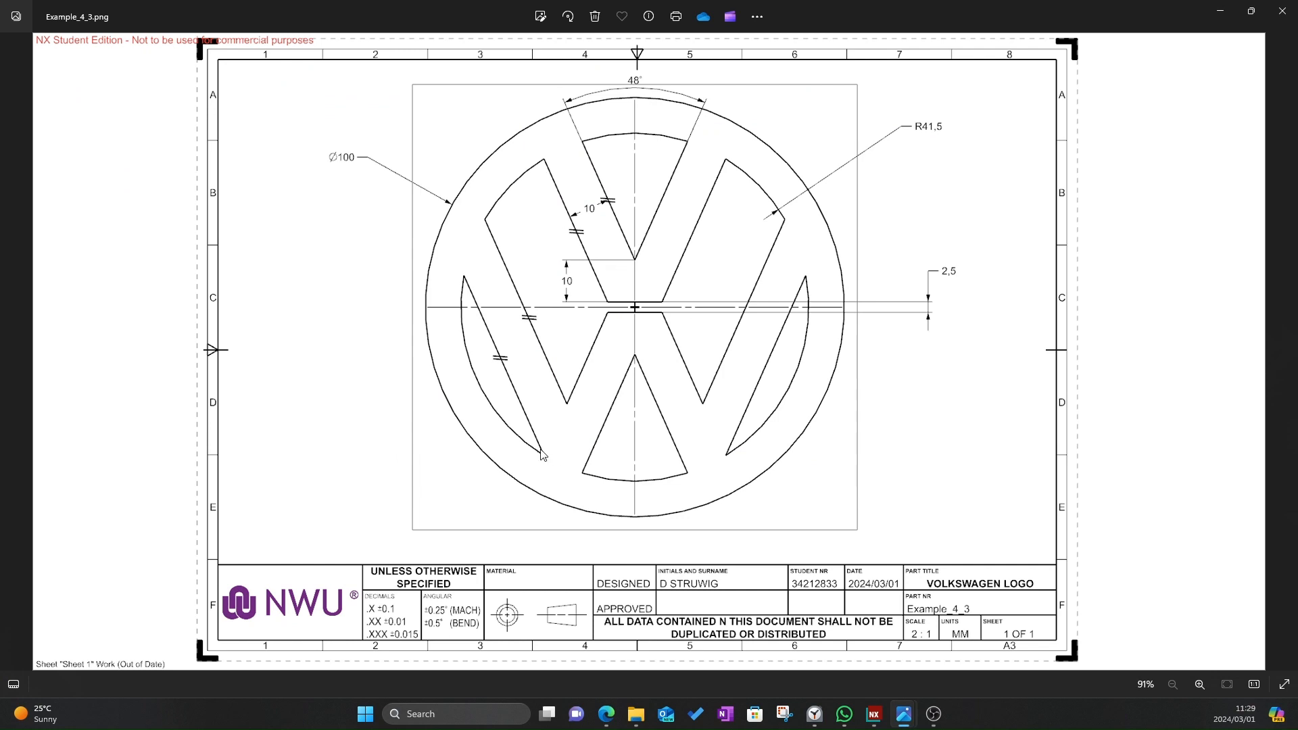
key("alt+Tab")
left_click(438, 67)
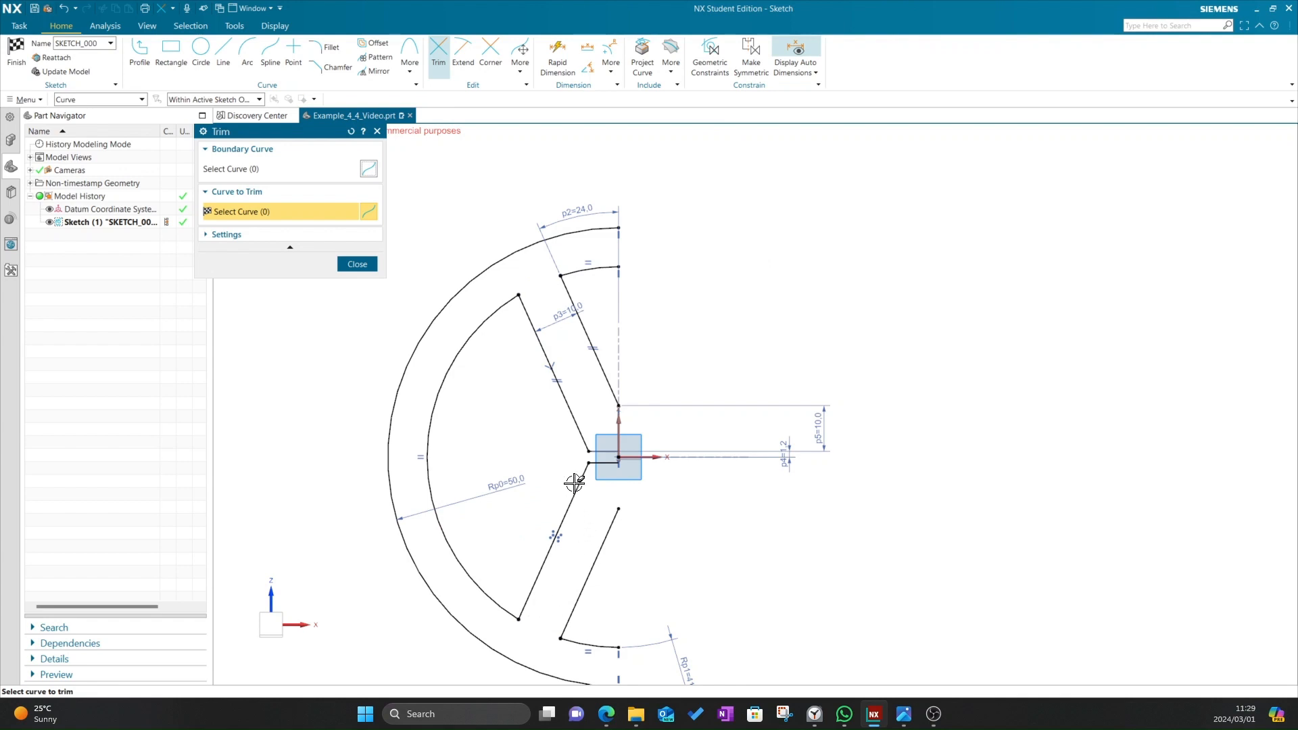
left_click(356, 263)
- Check the reference drawing and draw a slanted line from the lower mirrored line's outer corner up to the inner arc
key("alt+Tab")
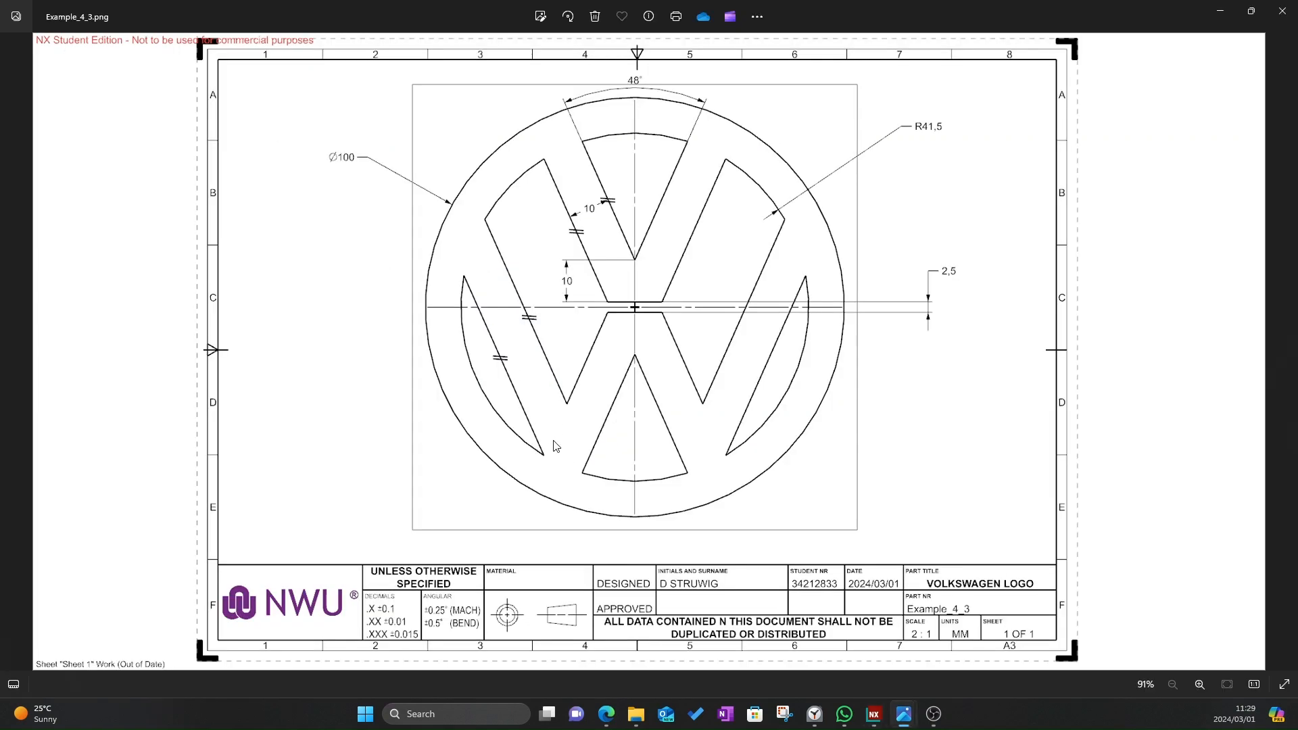
key("alt+Tab")
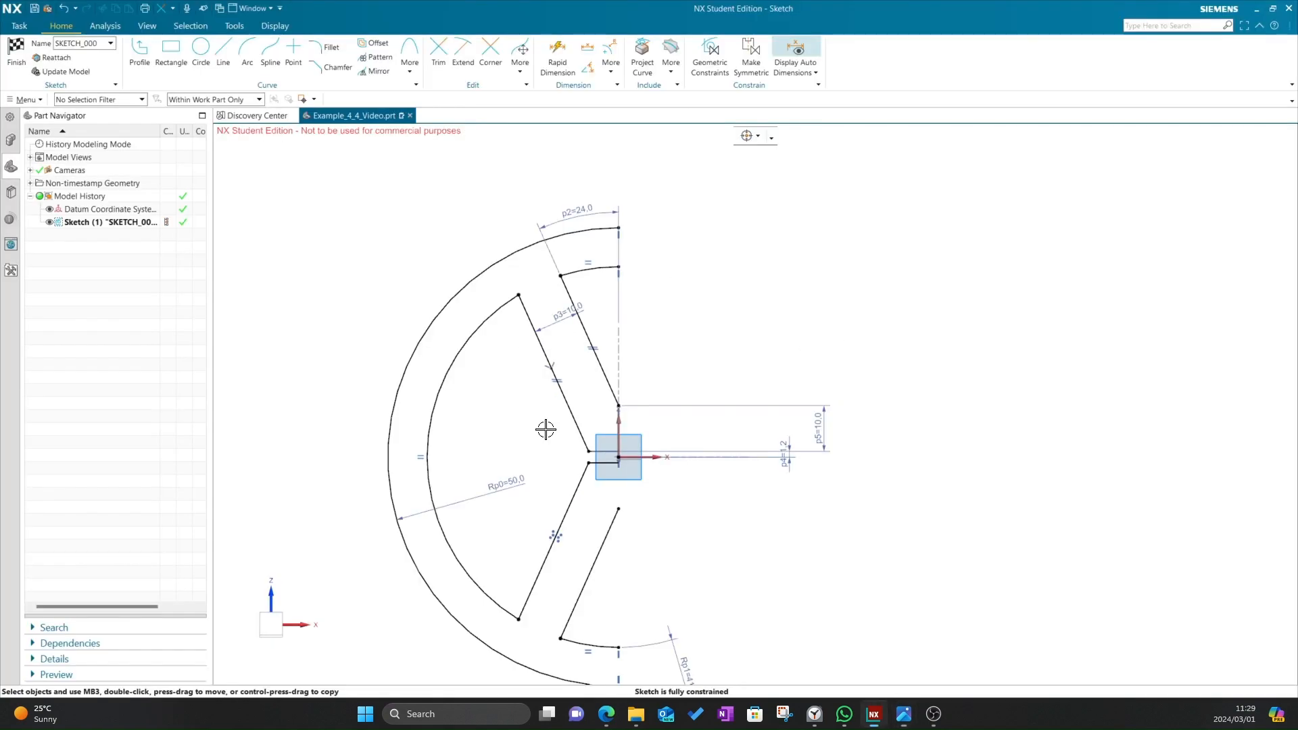
key("alt+Tab")
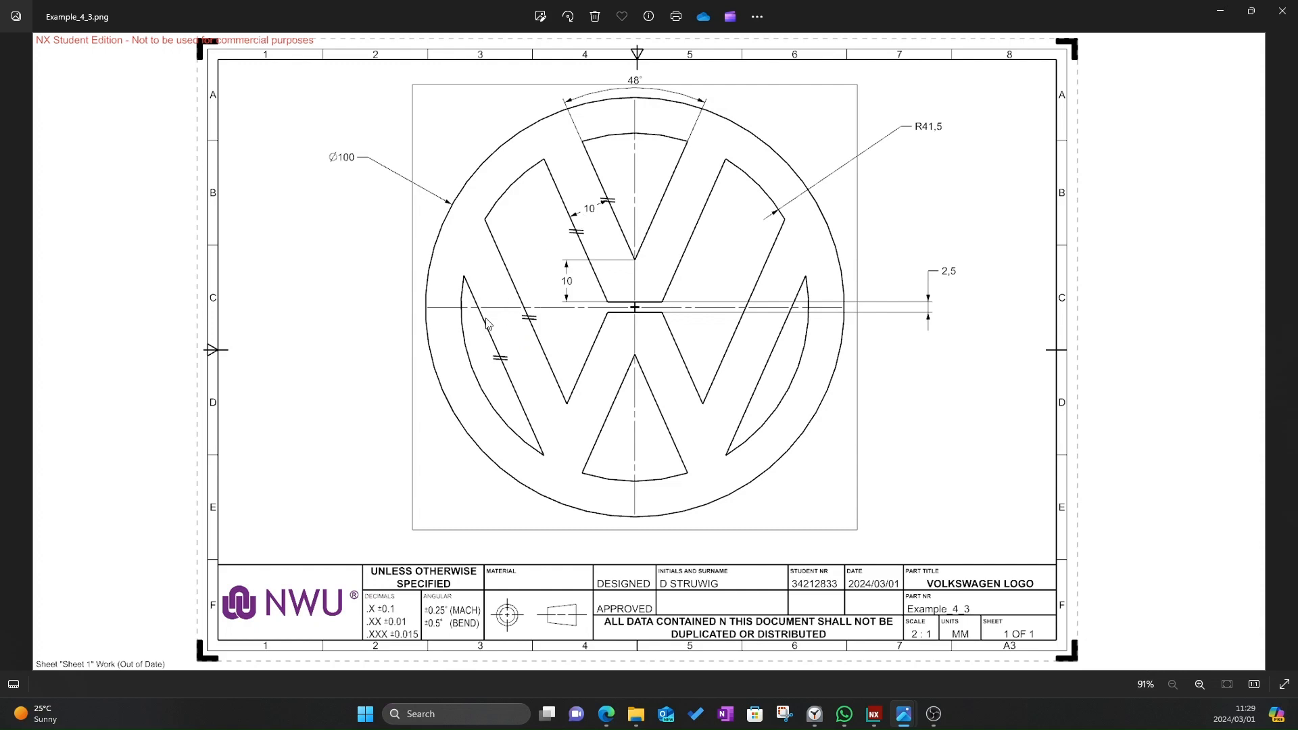
key("alt+Tab")
left_click(223, 53)
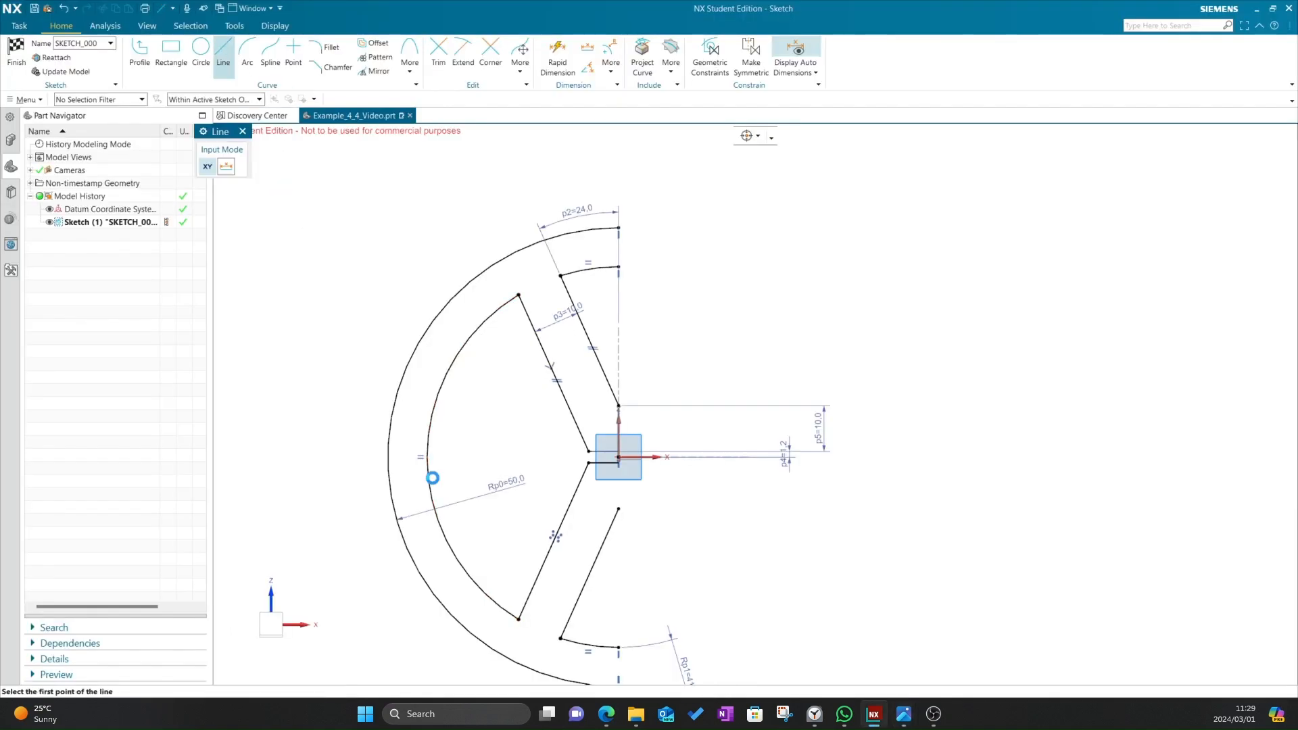
left_click(518, 618)
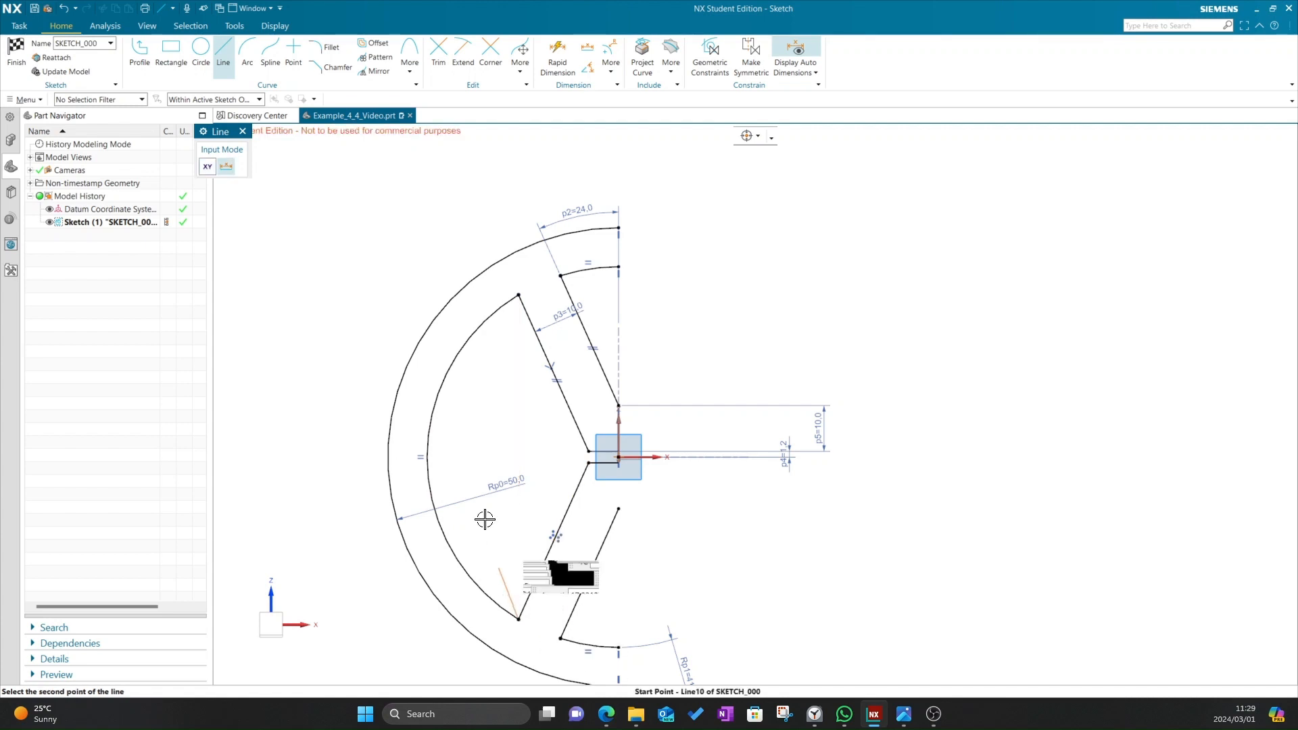
left_click(435, 401)
key("Escape")
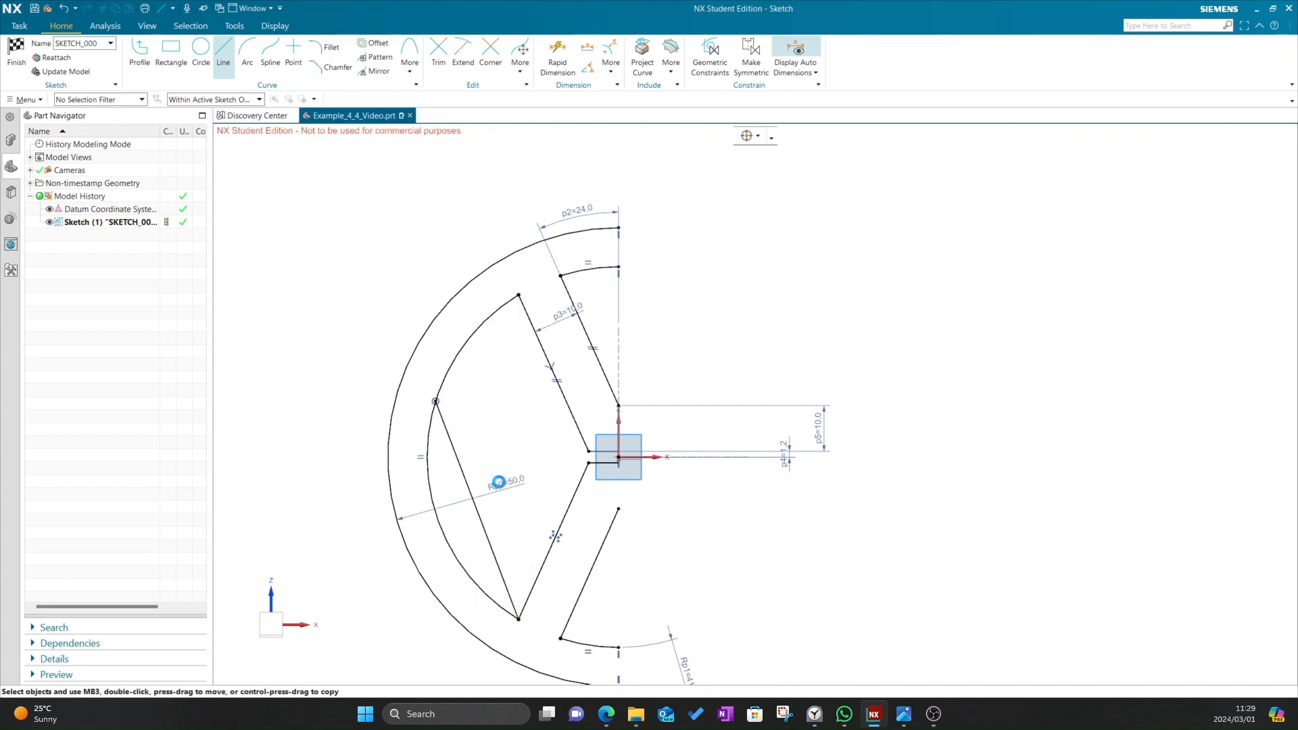
- Draw a second slanted line about 54 mm long at about 104° from the lower mirrored line up to the inner arc
key("l")
left_click(544, 561)
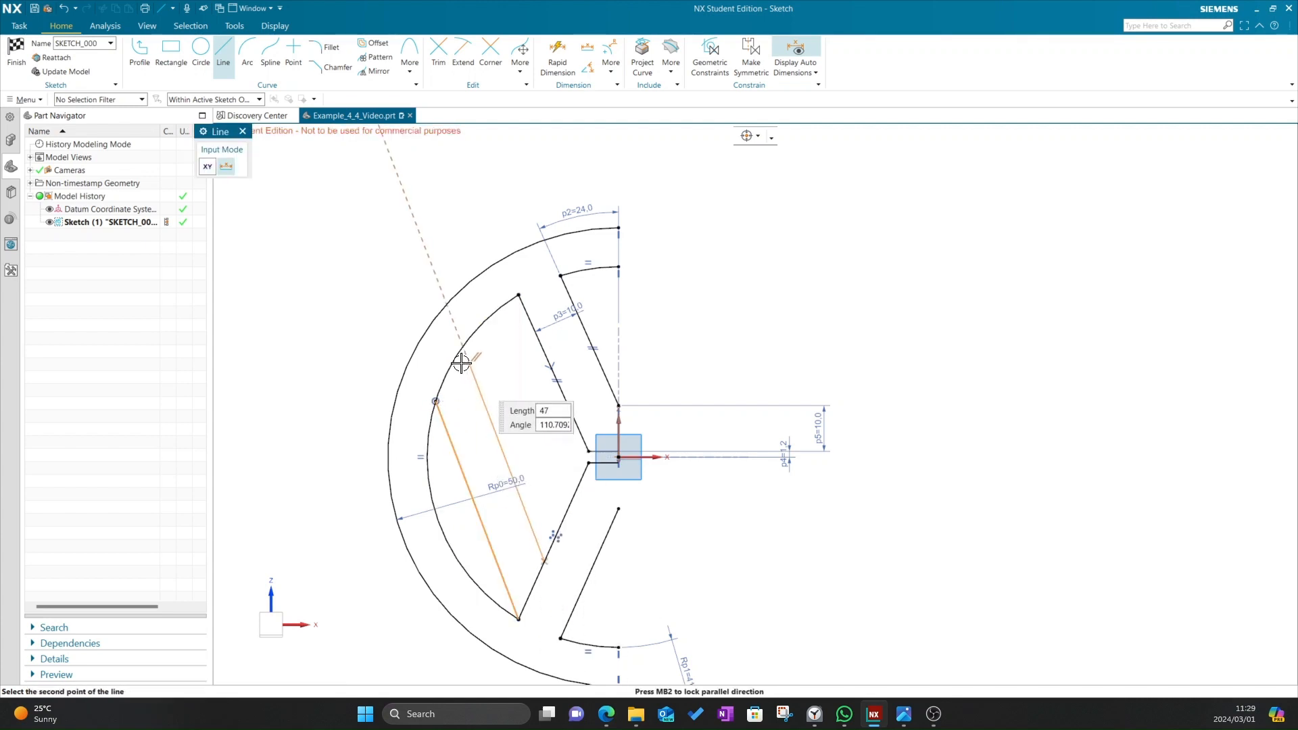
left_click(484, 321)
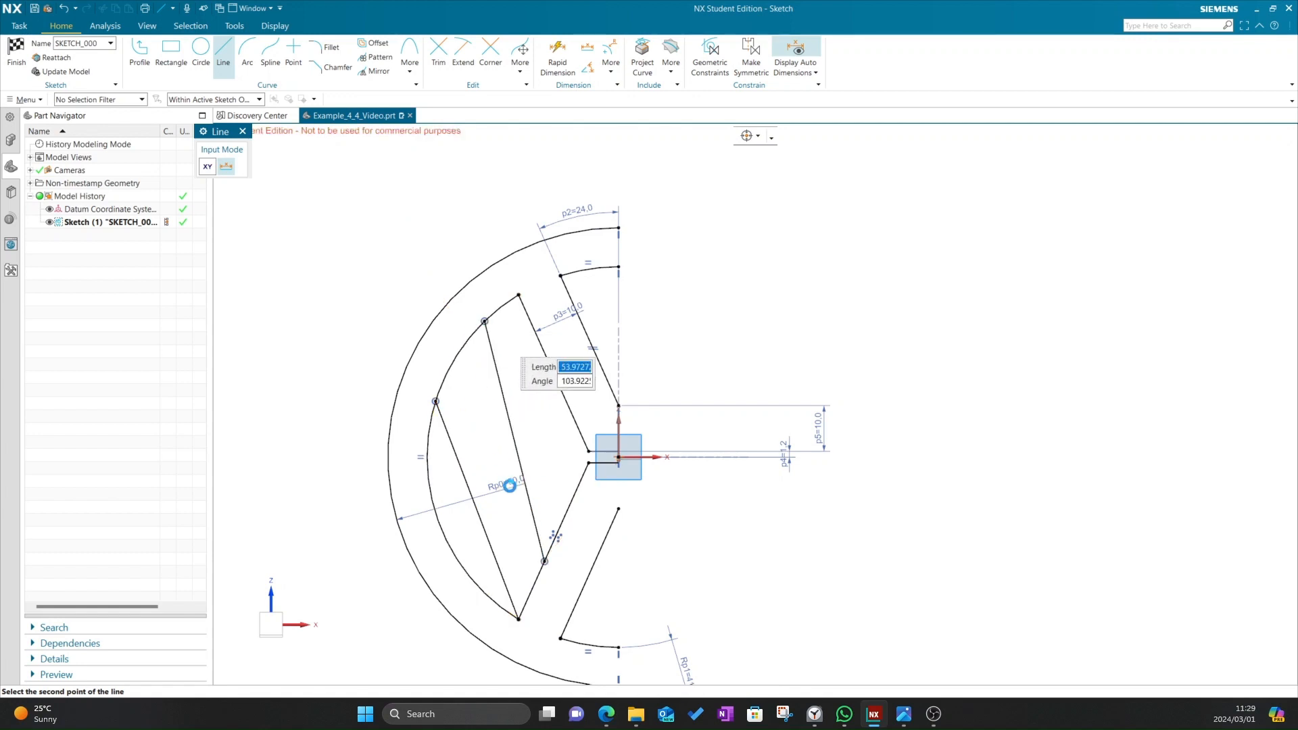
left_click(242, 131)
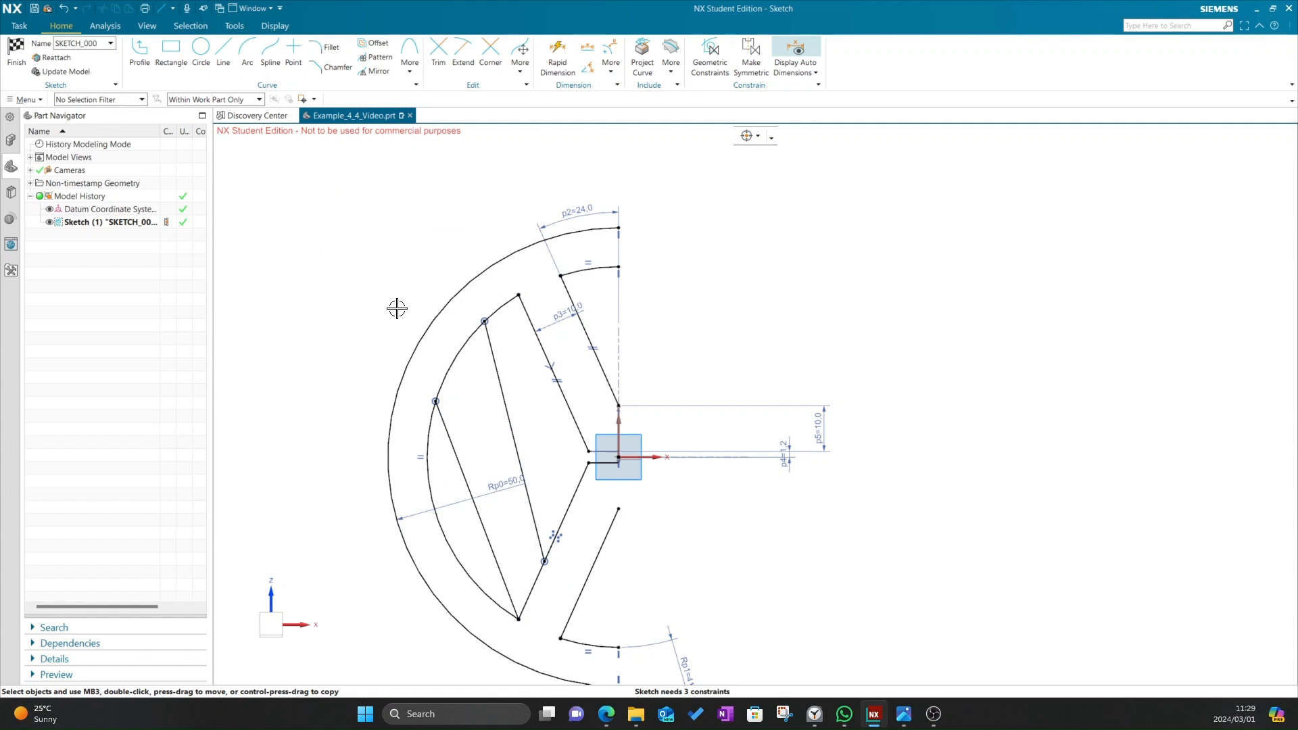
- Check the parallel marks in the reference drawing and try to make both new slanted lines parallel to the upper V's outer line
key("alt+Tab")
key("alt+Tab")
key("alt+Tab")
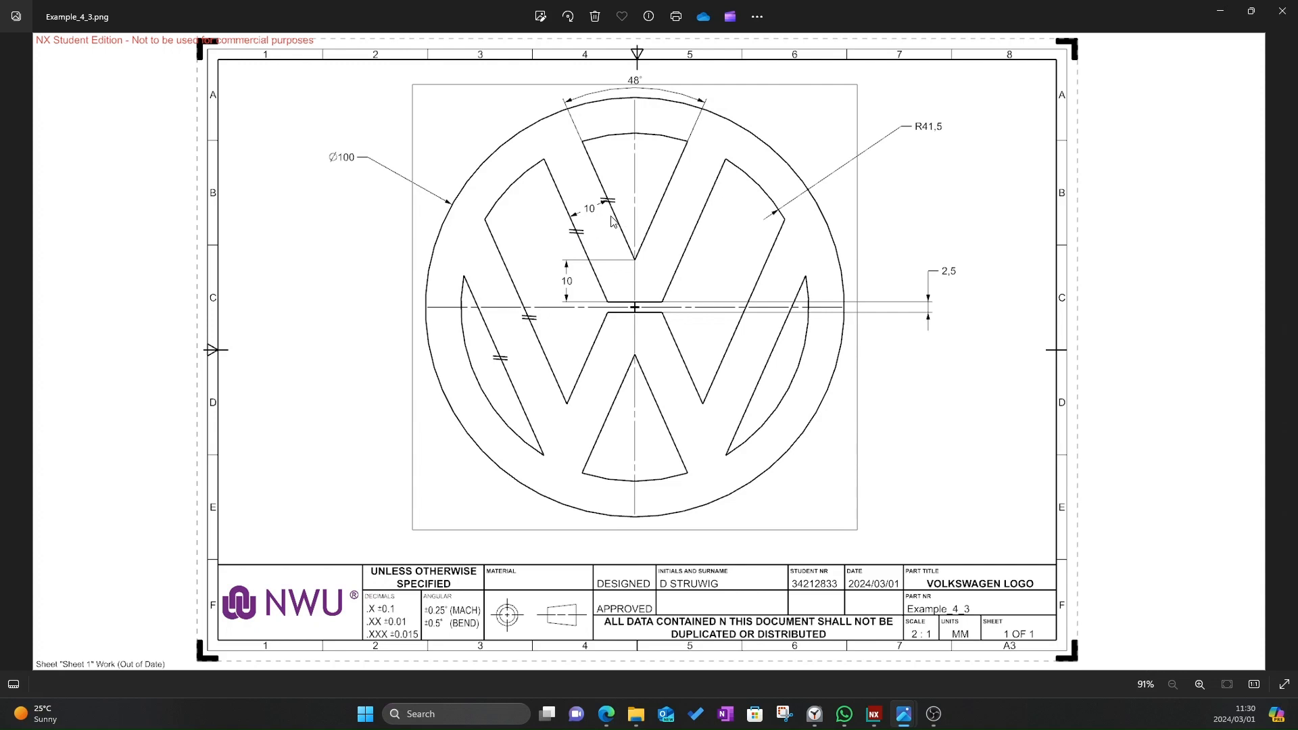
key("alt+Tab")
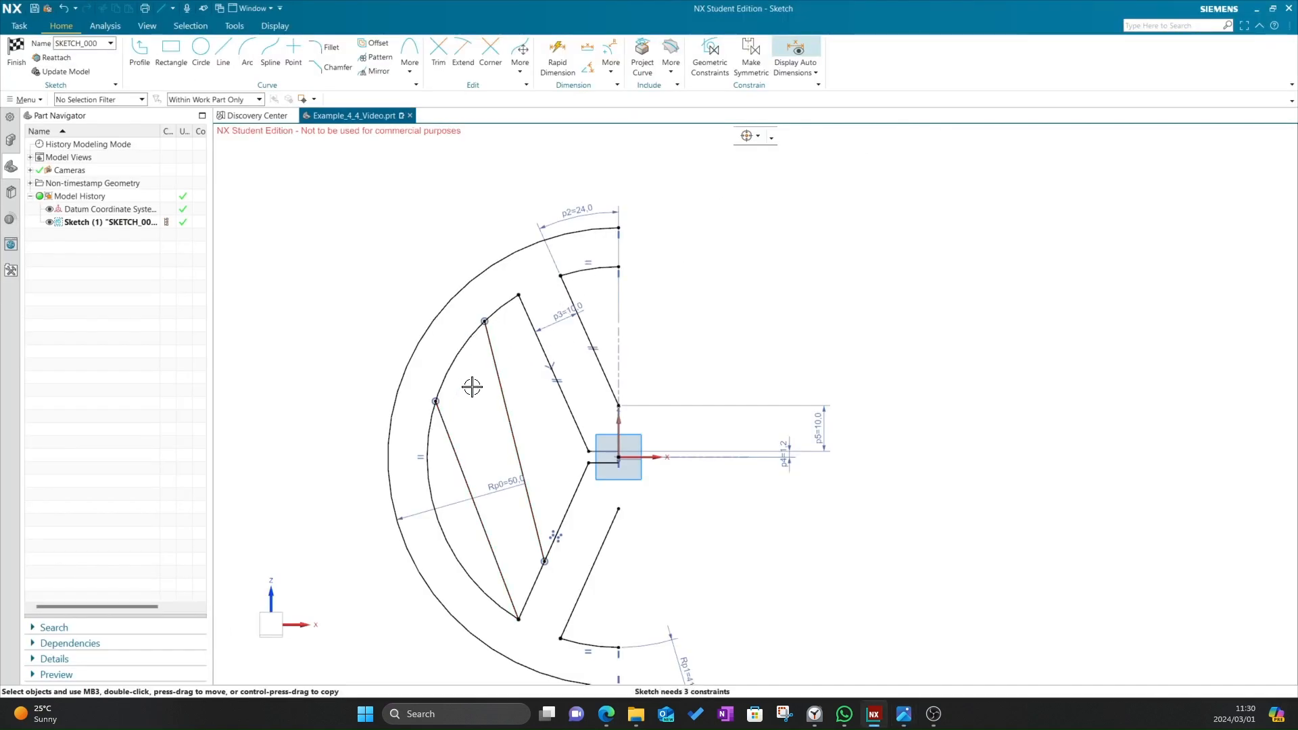
key("alt+Tab")
key("alt+Tab")
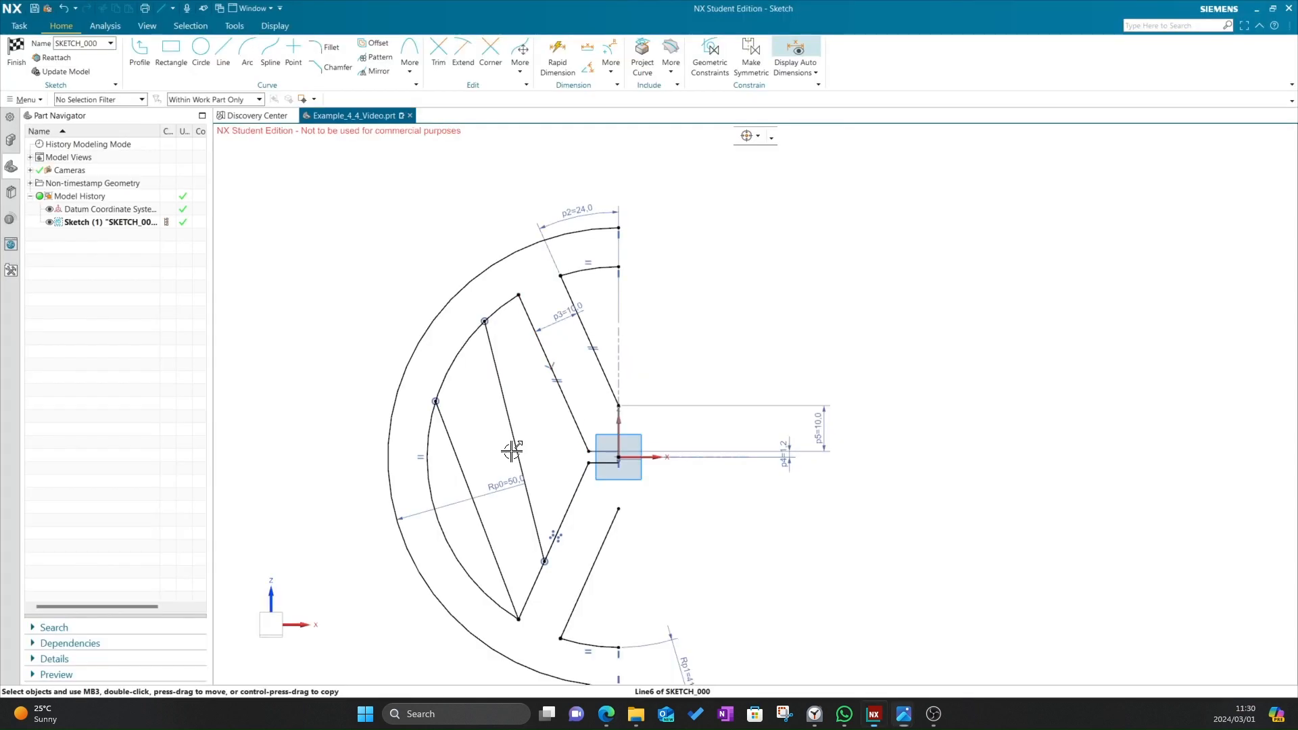
left_click(453, 452)
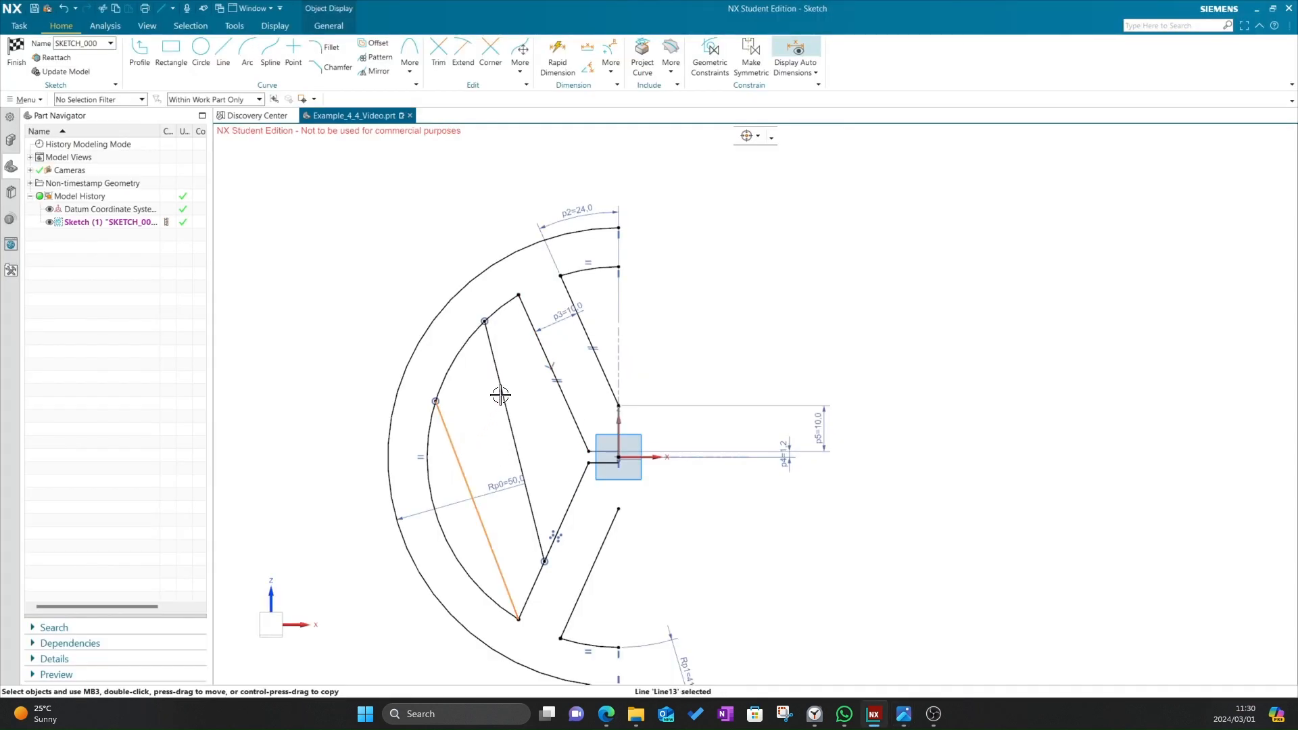
left_click(500, 393)
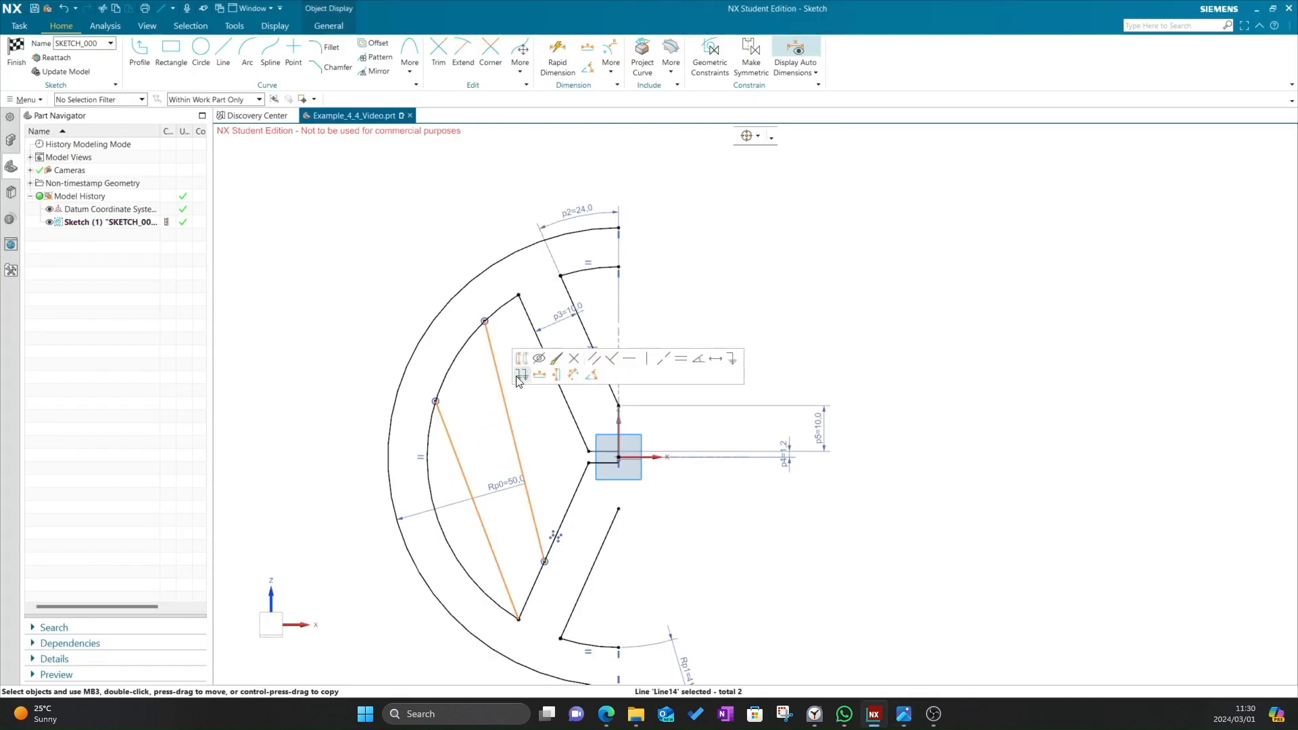
left_click(528, 325)
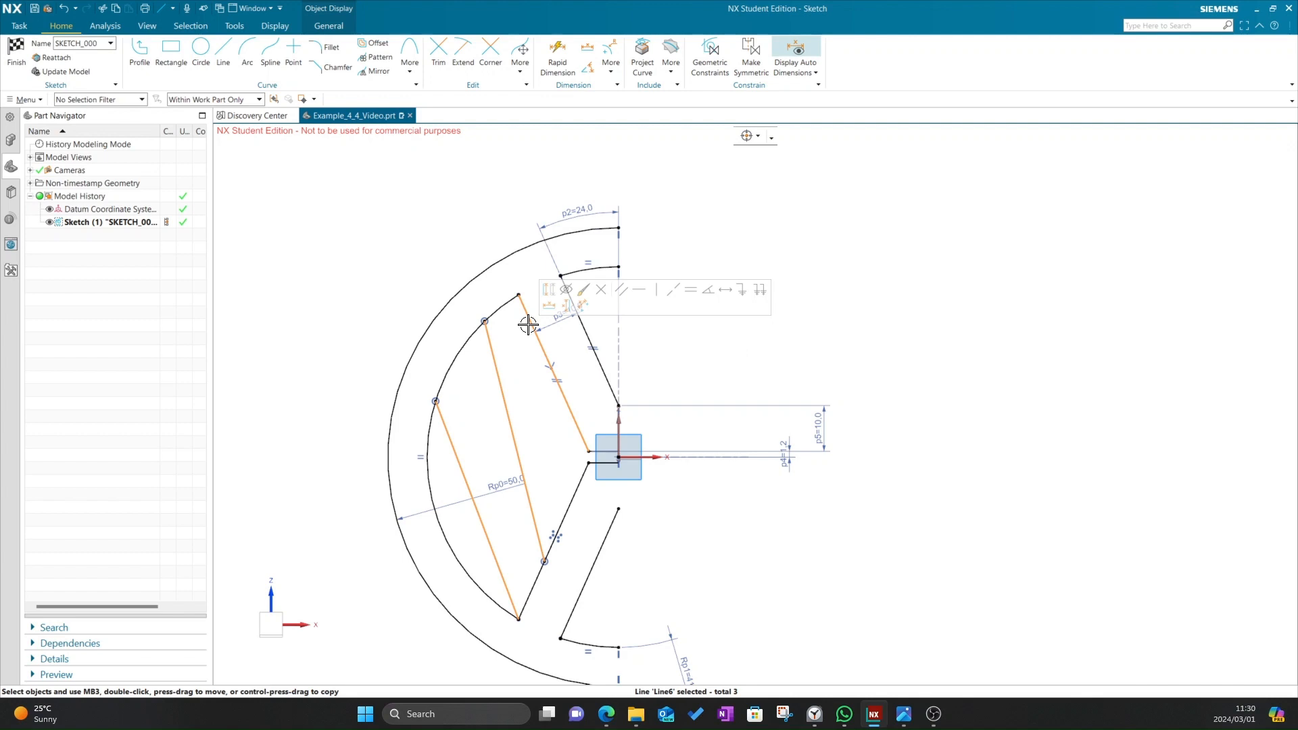
left_click(621, 291)
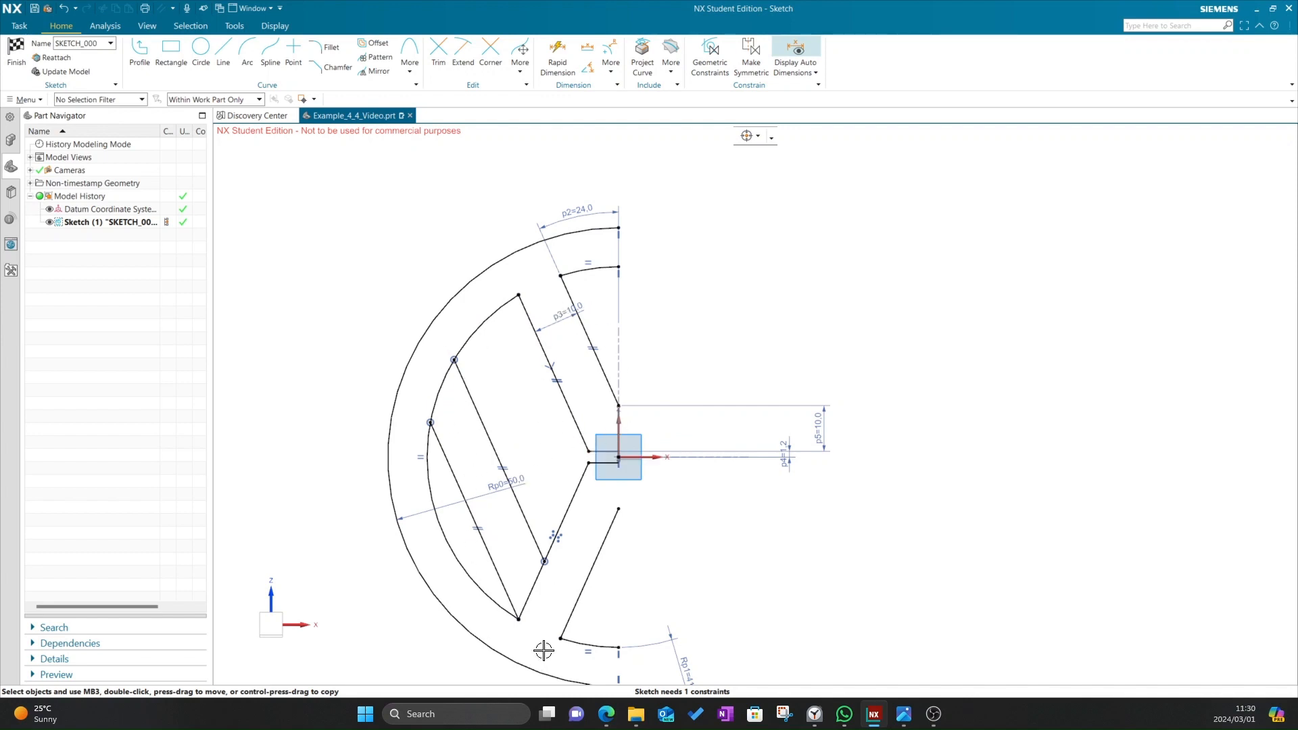
key("ctrl+z")
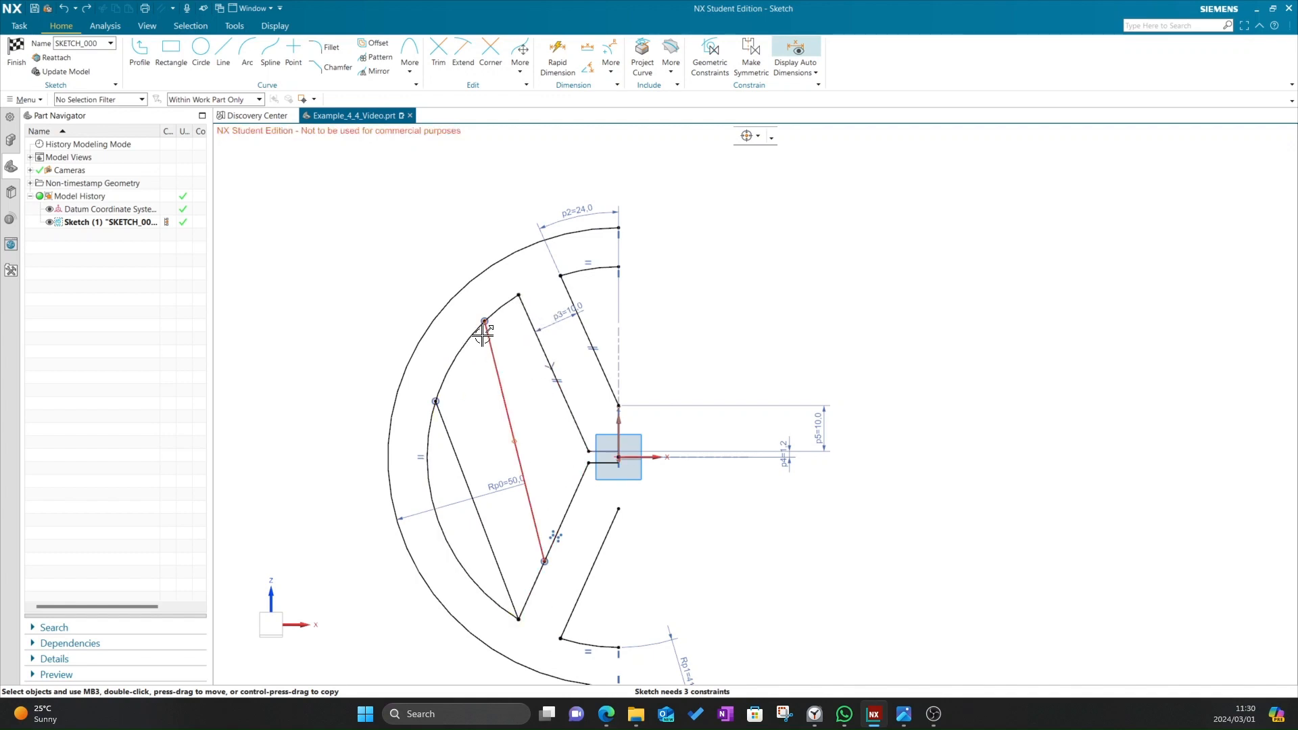
- Make both new slanted W lines parallel to the upper V's outer line and check them against the reference drawing
left_click(506, 413)
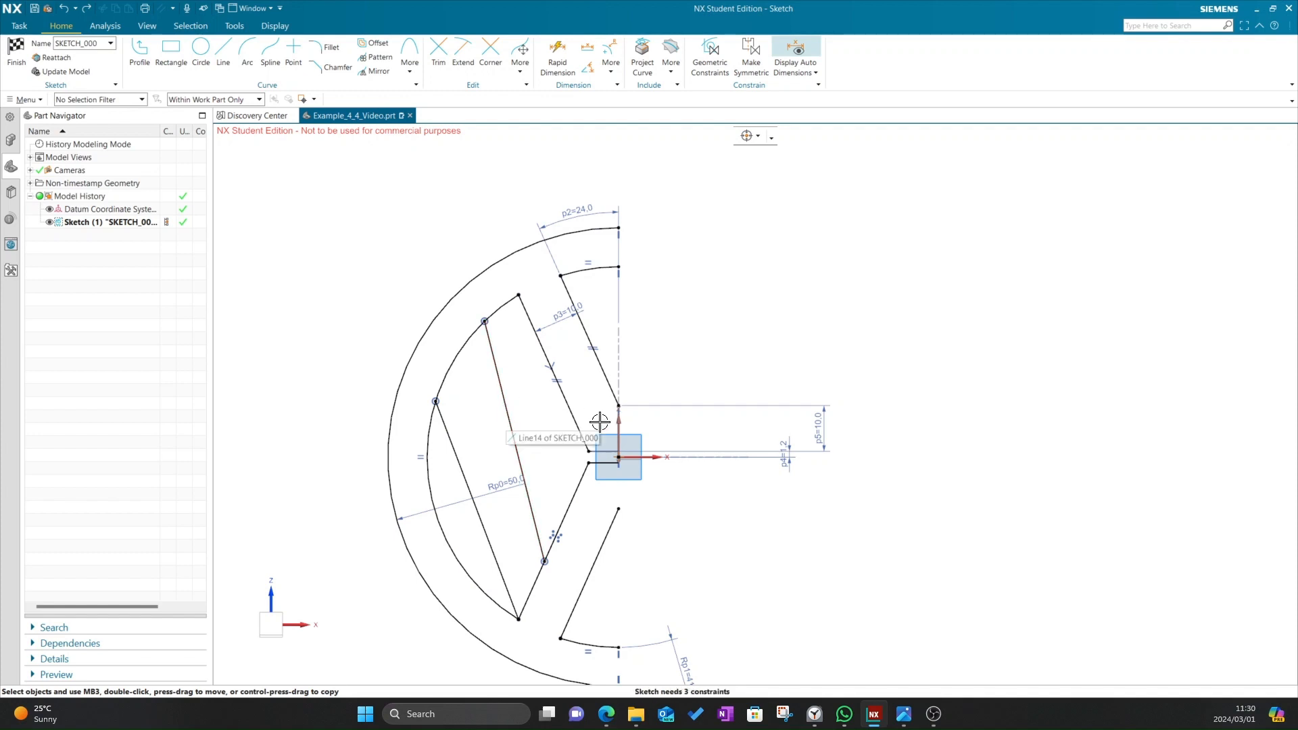
left_click(455, 445)
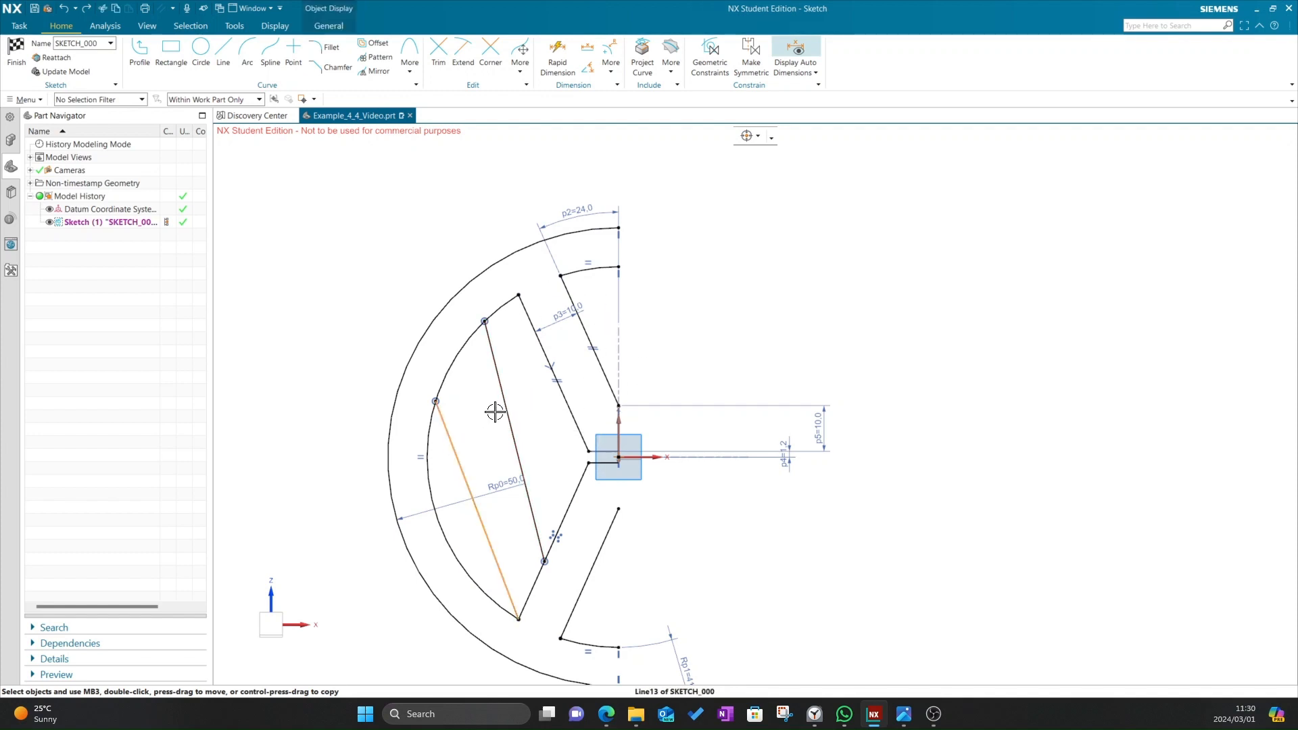
left_click(541, 346)
left_click(630, 315)
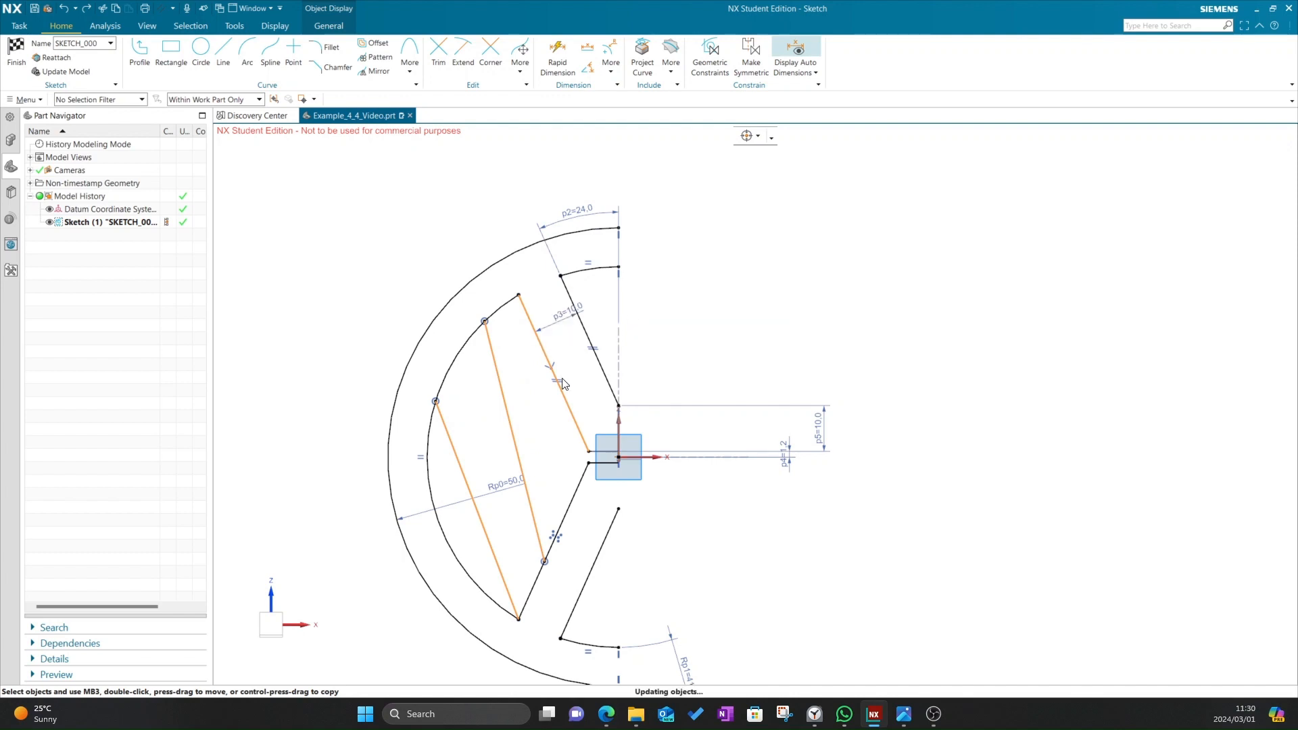
key("alt+Tab")
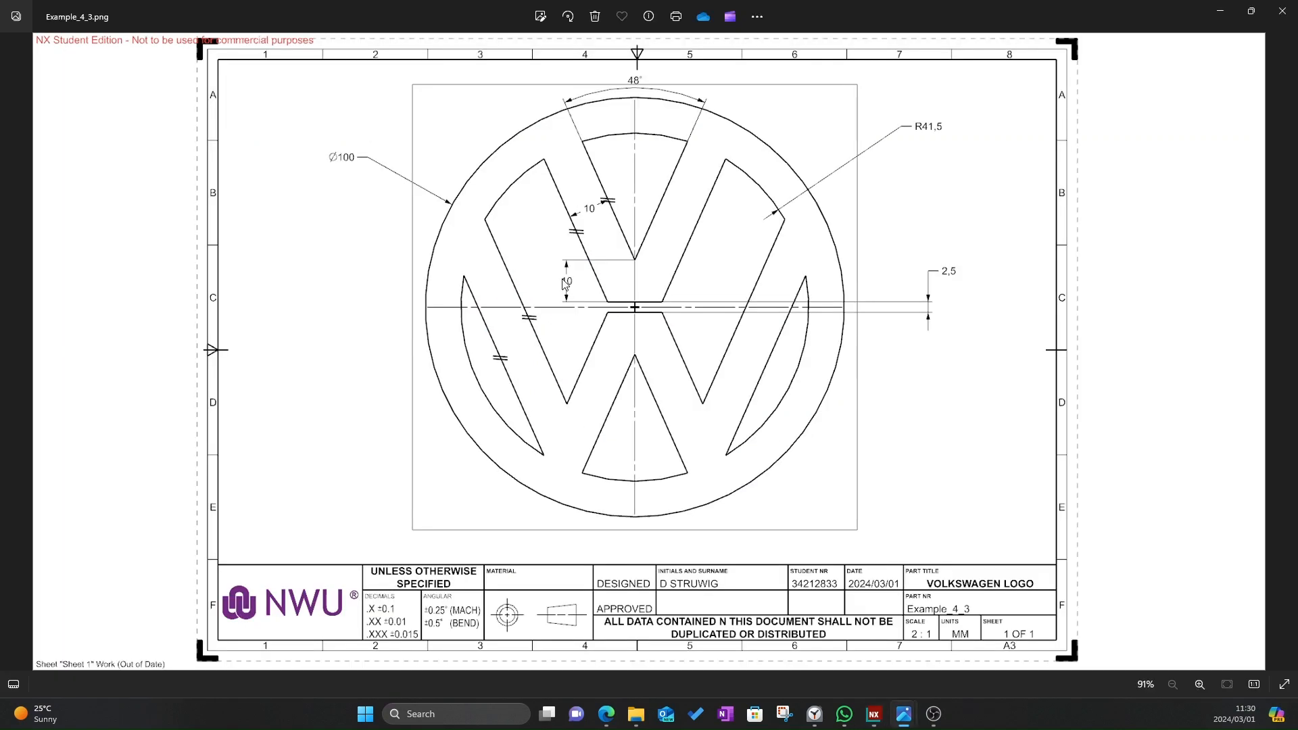
key("alt+Tab")
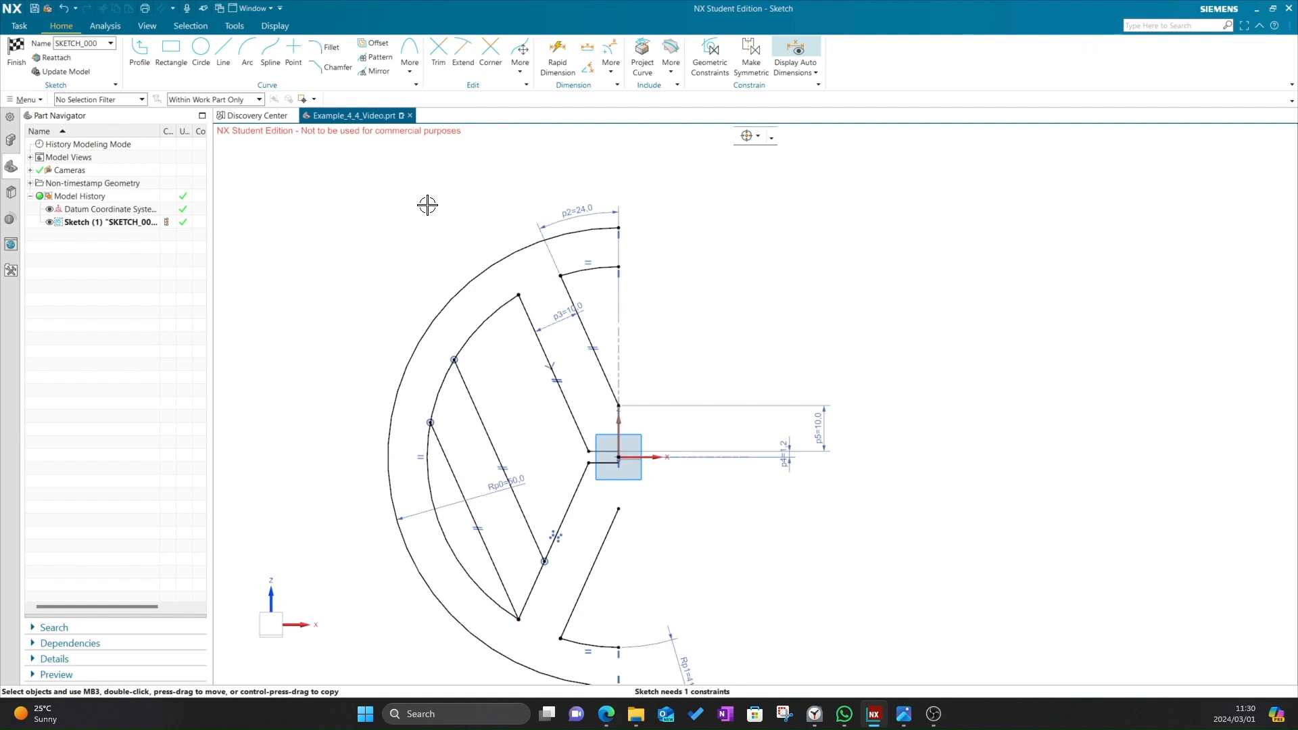
- Dimension the distance between the two parallel W lines as 10 mm and place the dimension outside the outer circle
left_click(541, 62)
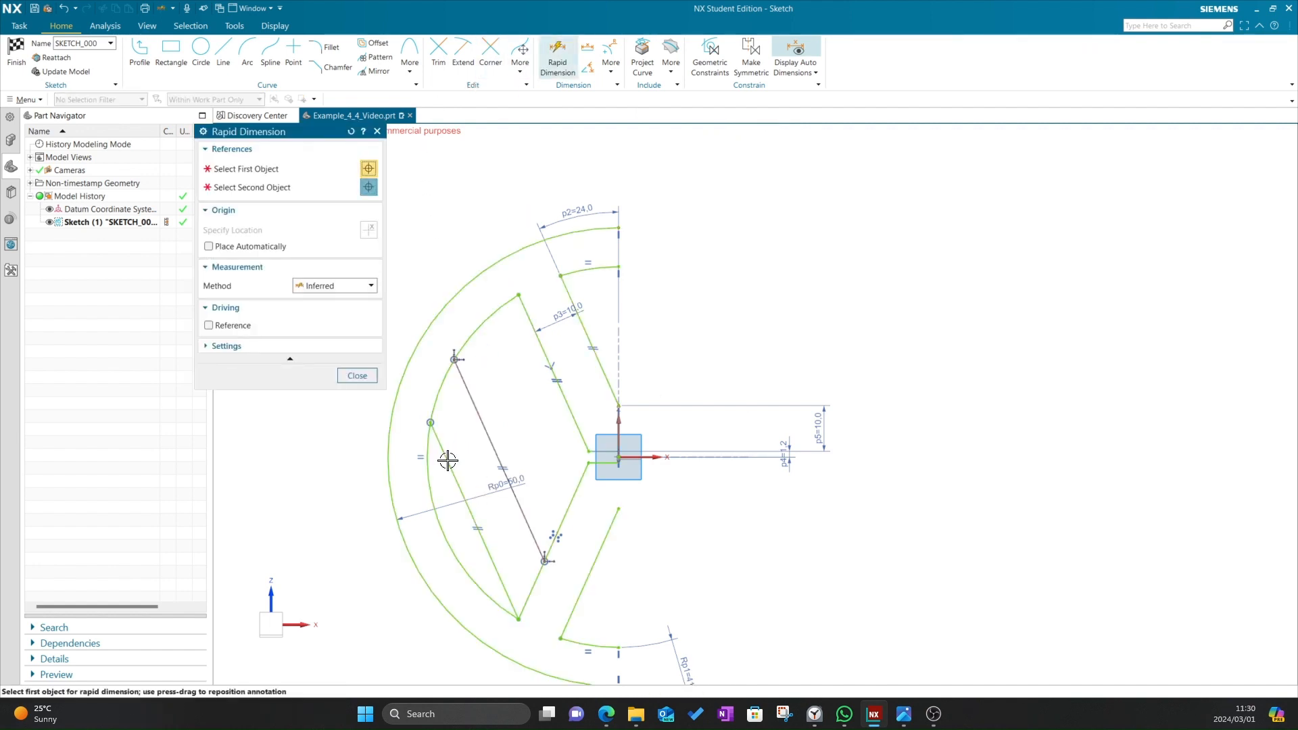
left_click(480, 421)
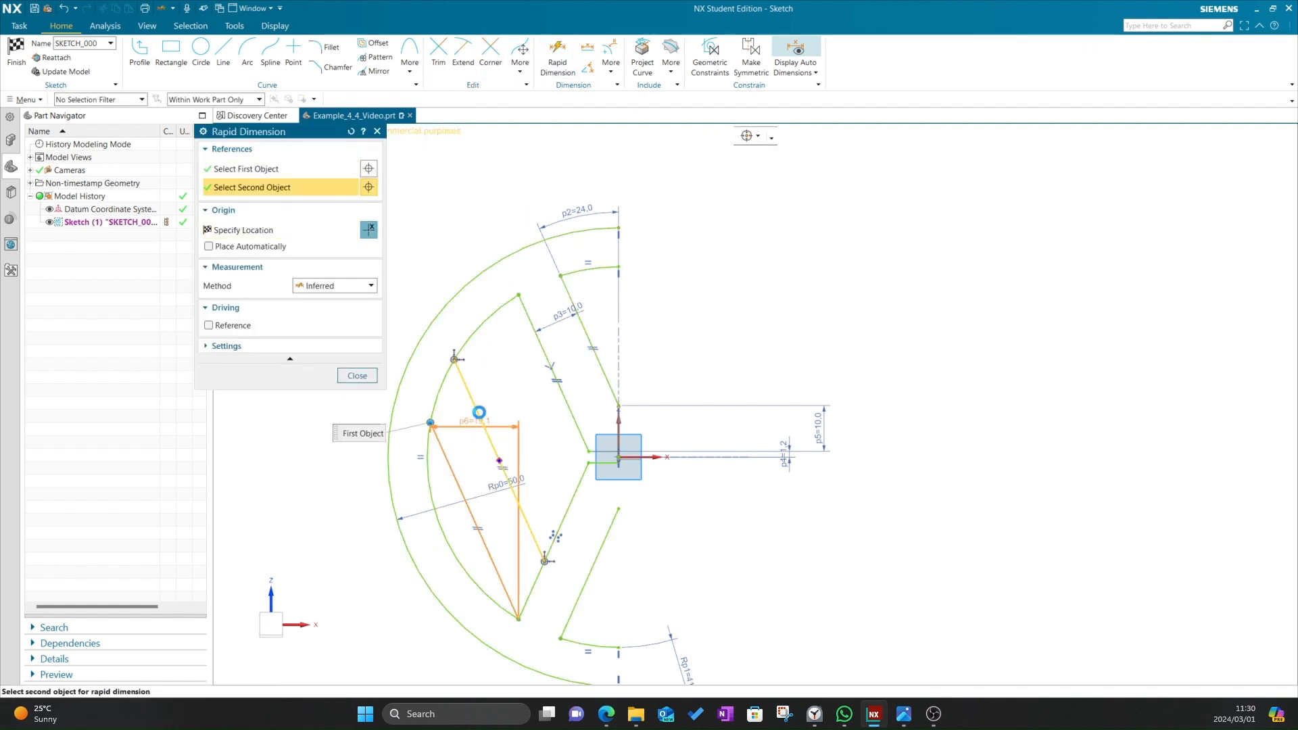
left_click(403, 319)
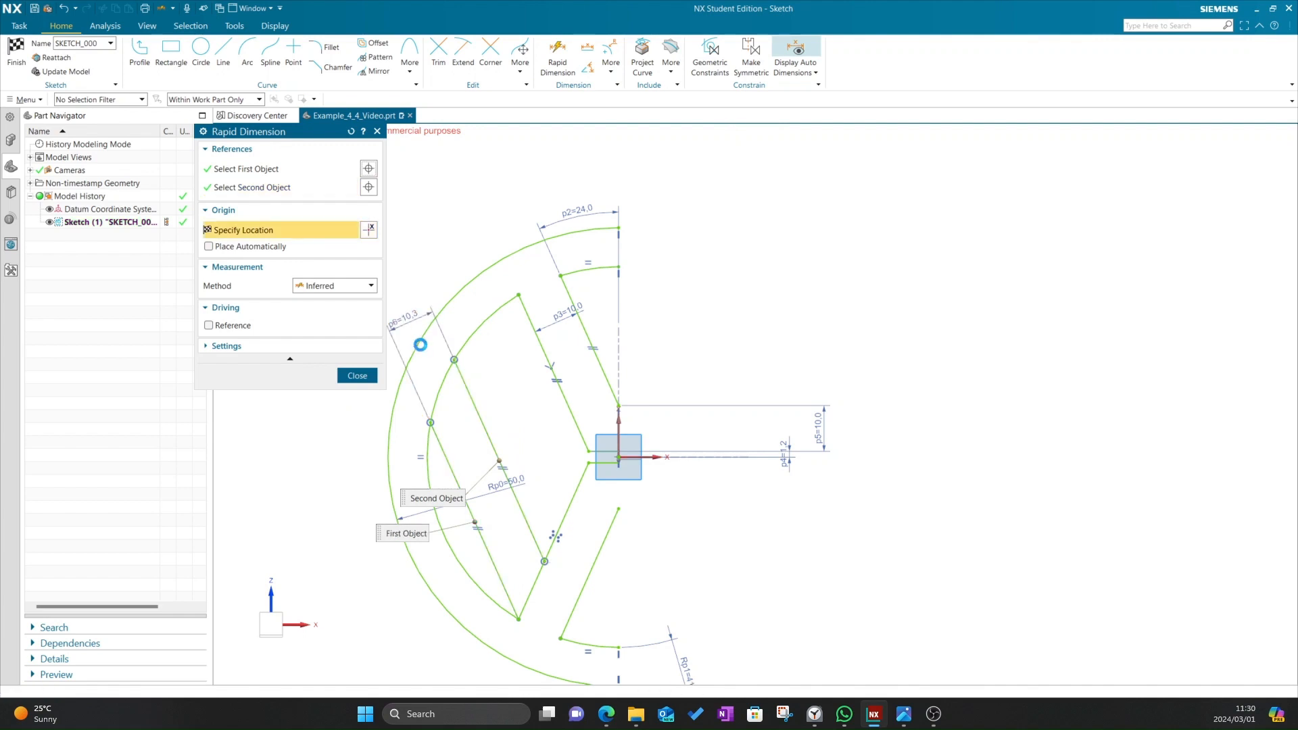
left_click(421, 342)
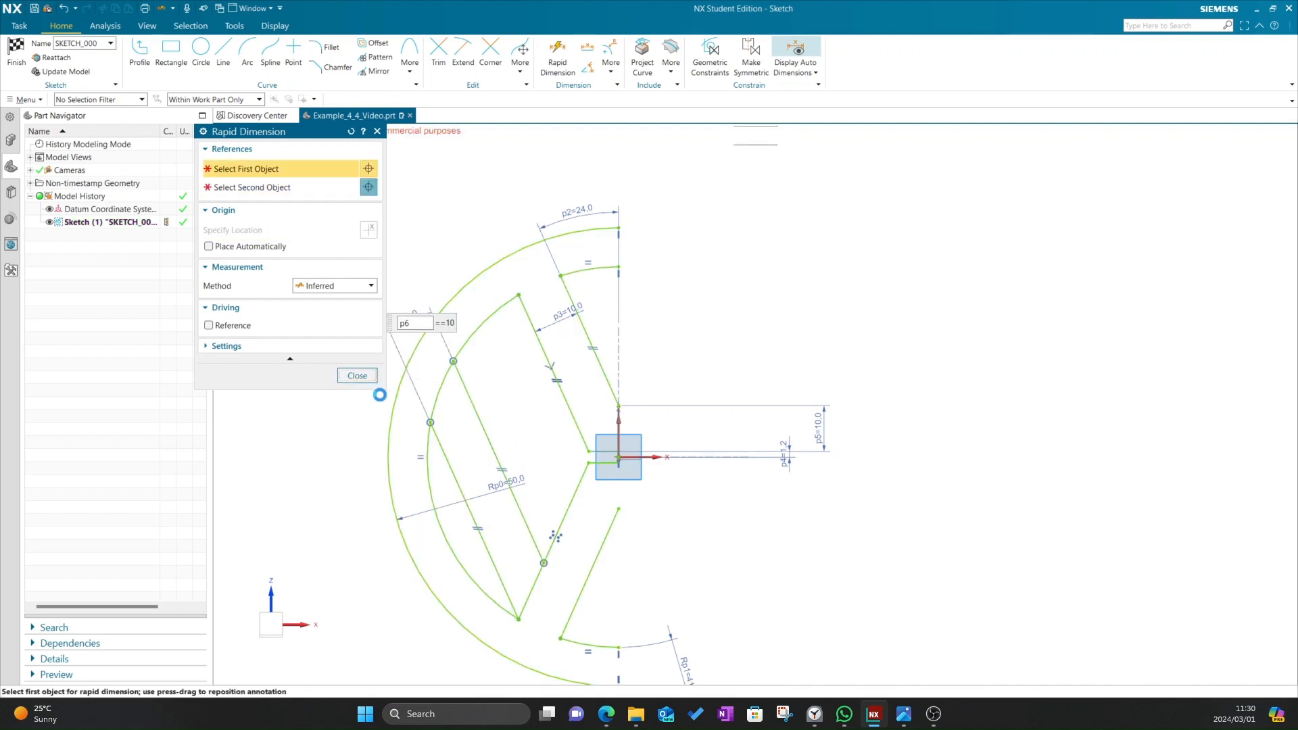
left_click(356, 377)
left_click_drag(399, 334, 371, 290)
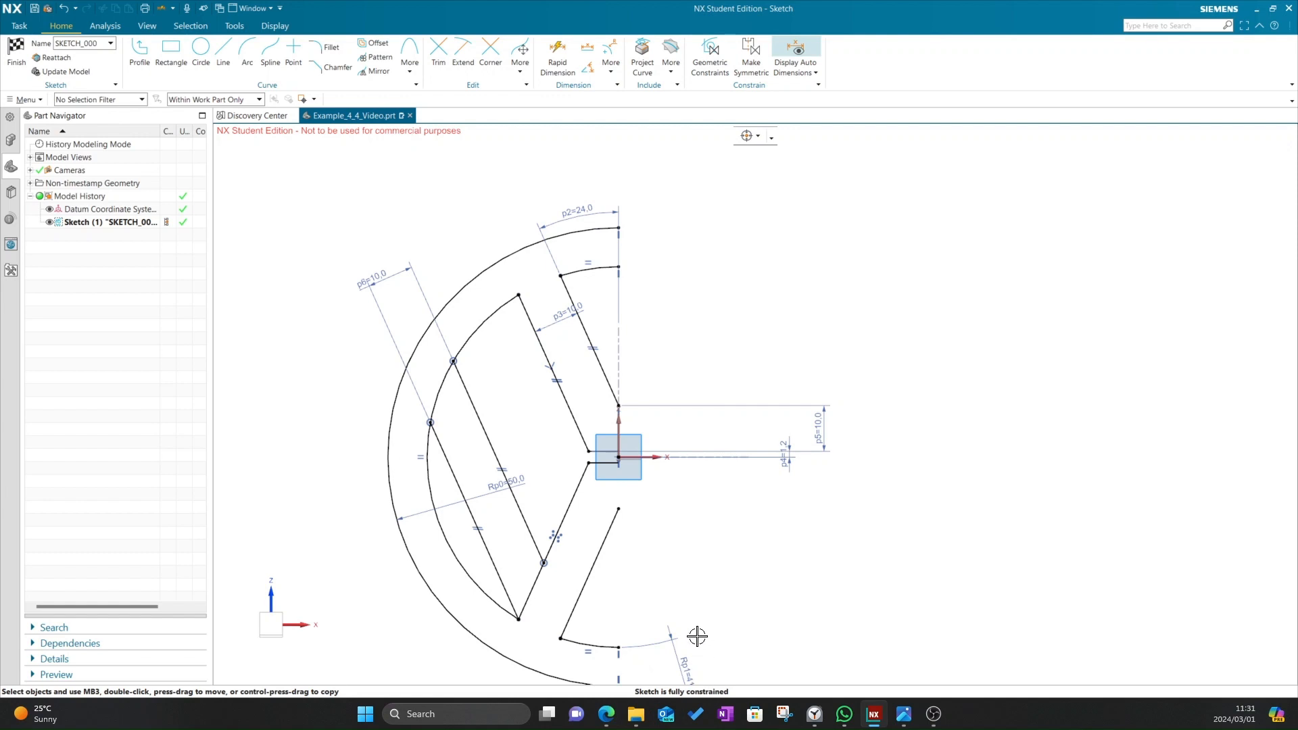
- Check the reference drawing and trim the inner arc and the lower mirrored line between the two parallel W lines
key("alt+Tab")
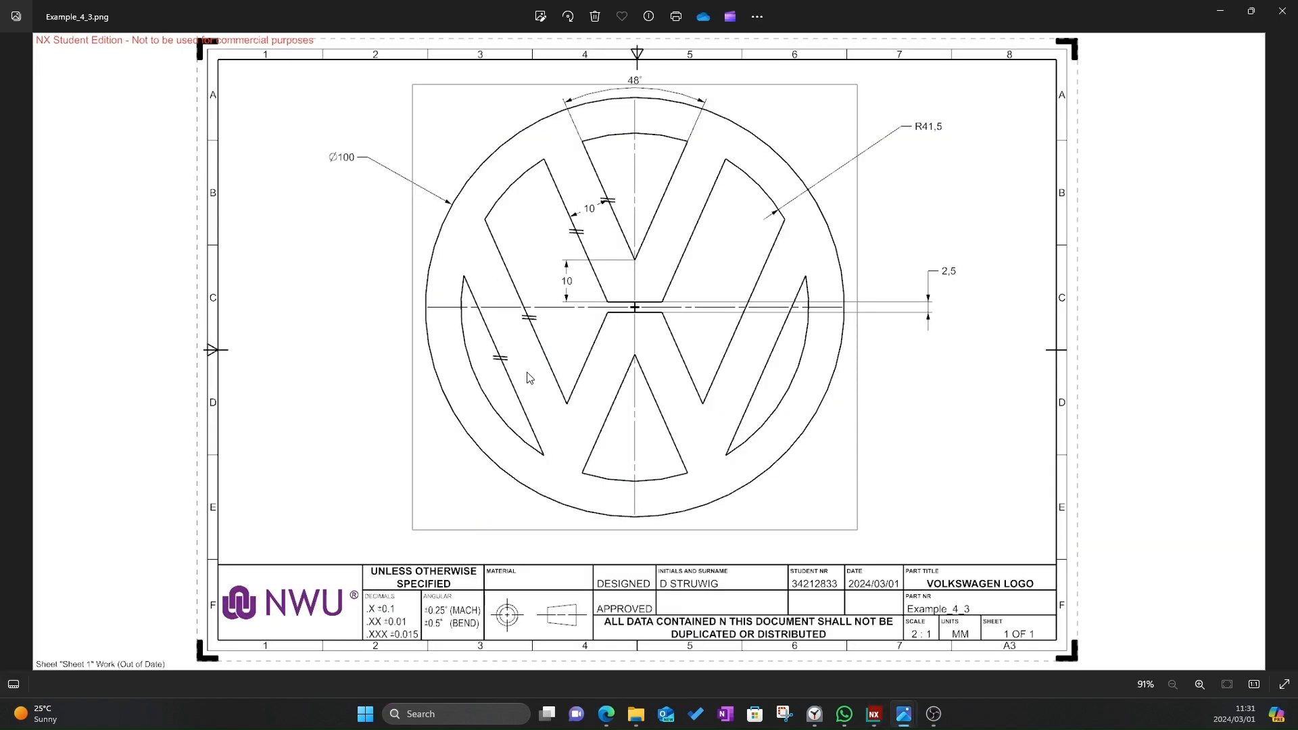
key("alt+Tab")
left_click(438, 54)
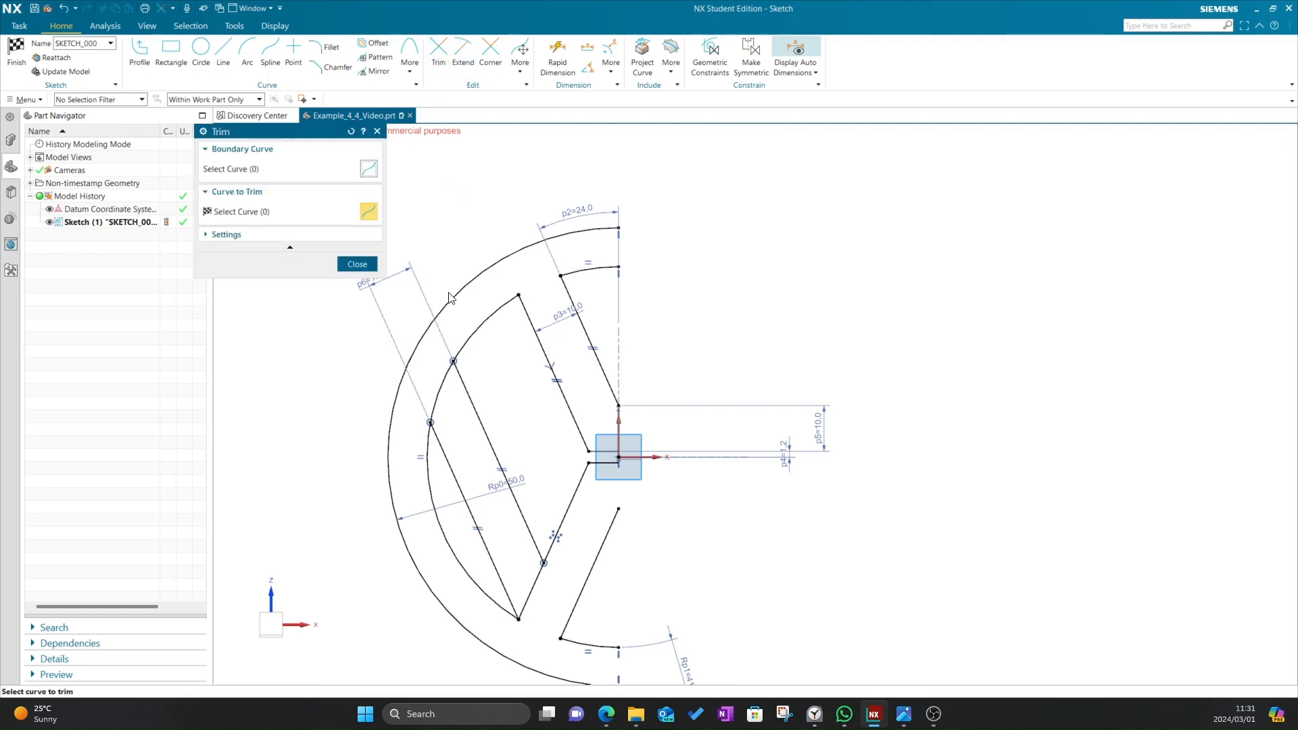
left_click(436, 378)
left_click(529, 578)
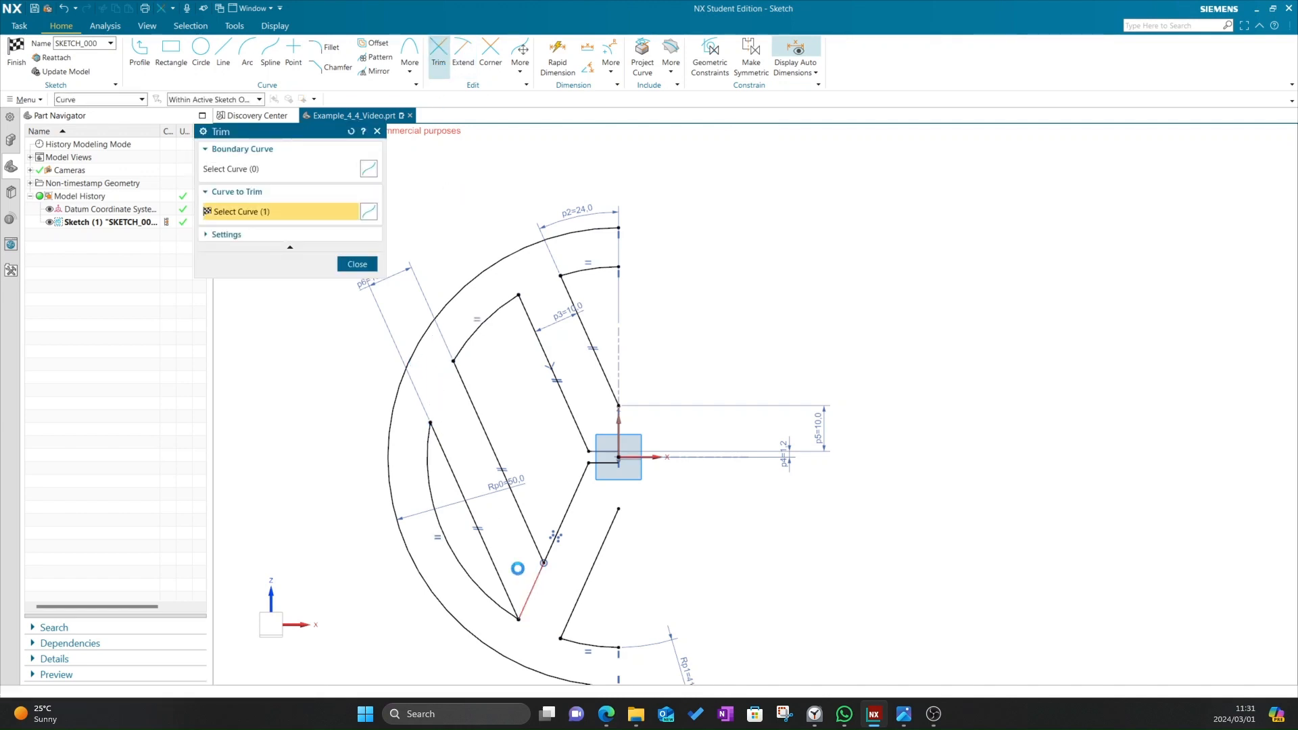
left_click(357, 264)
scroll(504, 354, "down", 1)
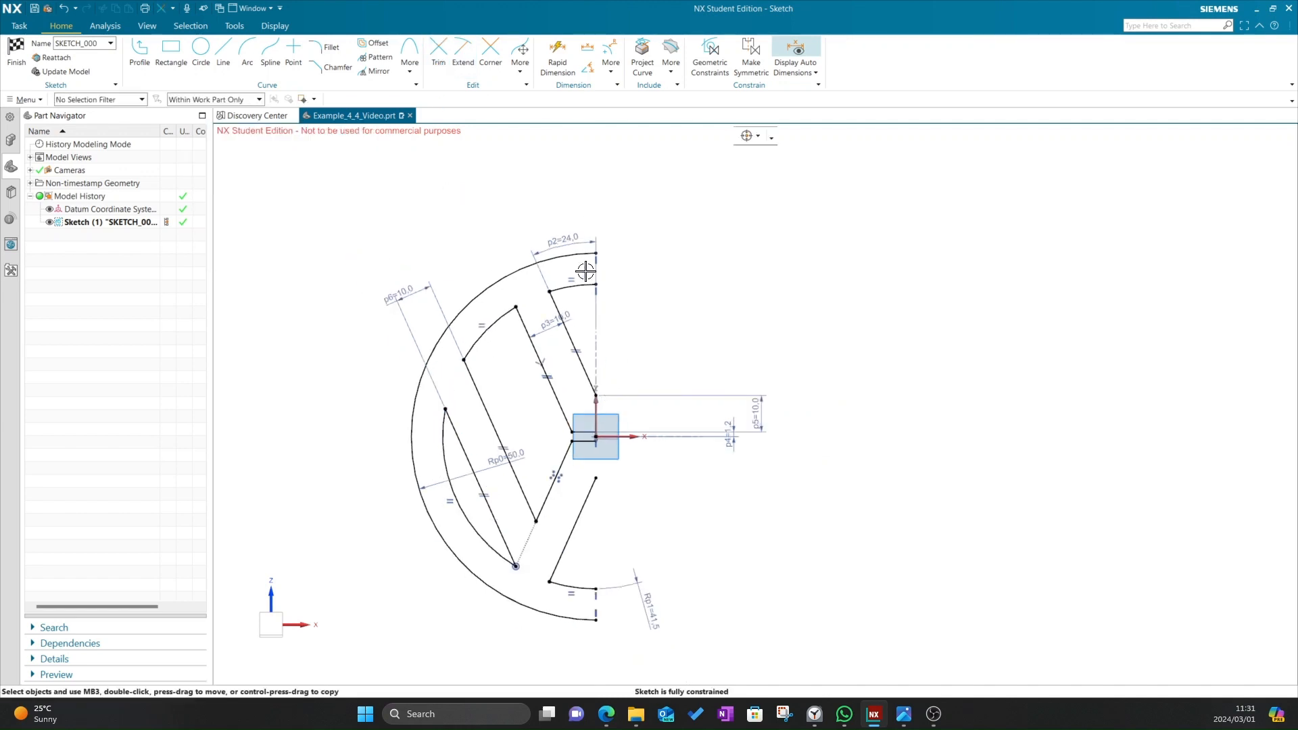
- Check the reference drawing and mirror all curves of the half logo about the sketch's vertical axis
key("alt+Tab")
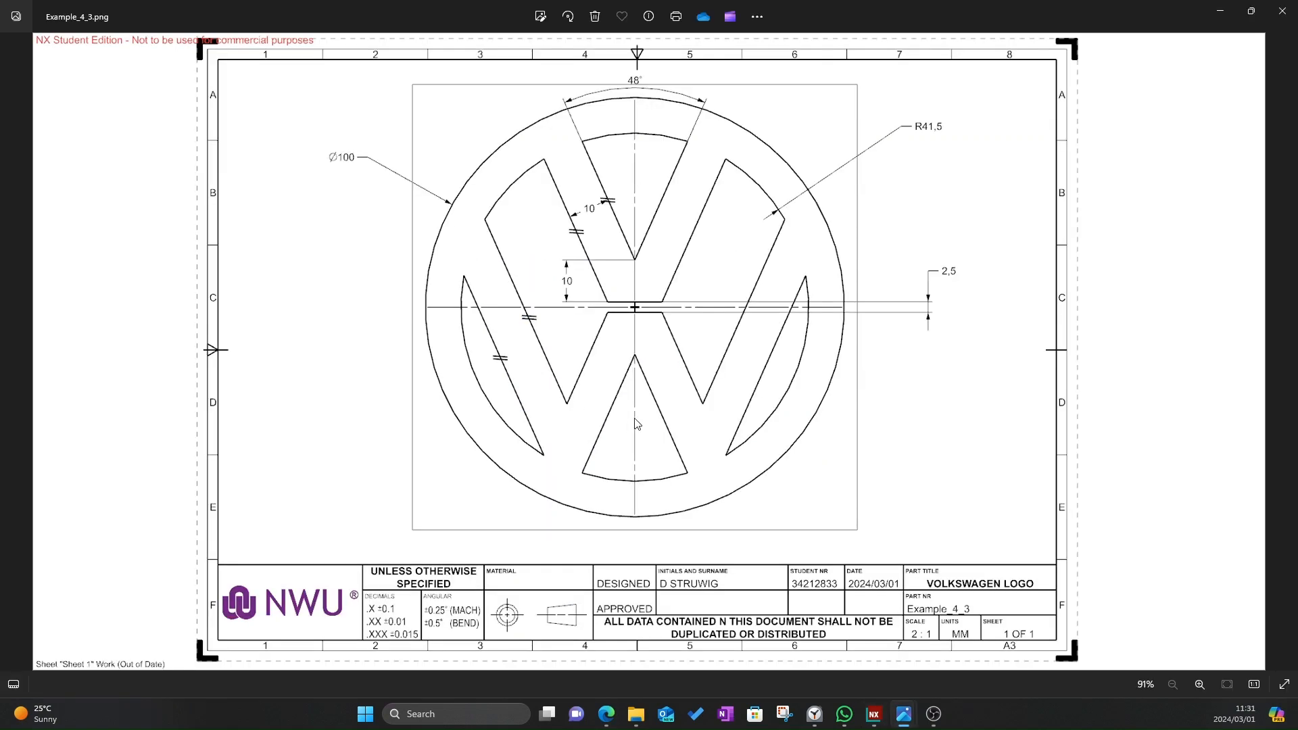
key("alt+Tab")
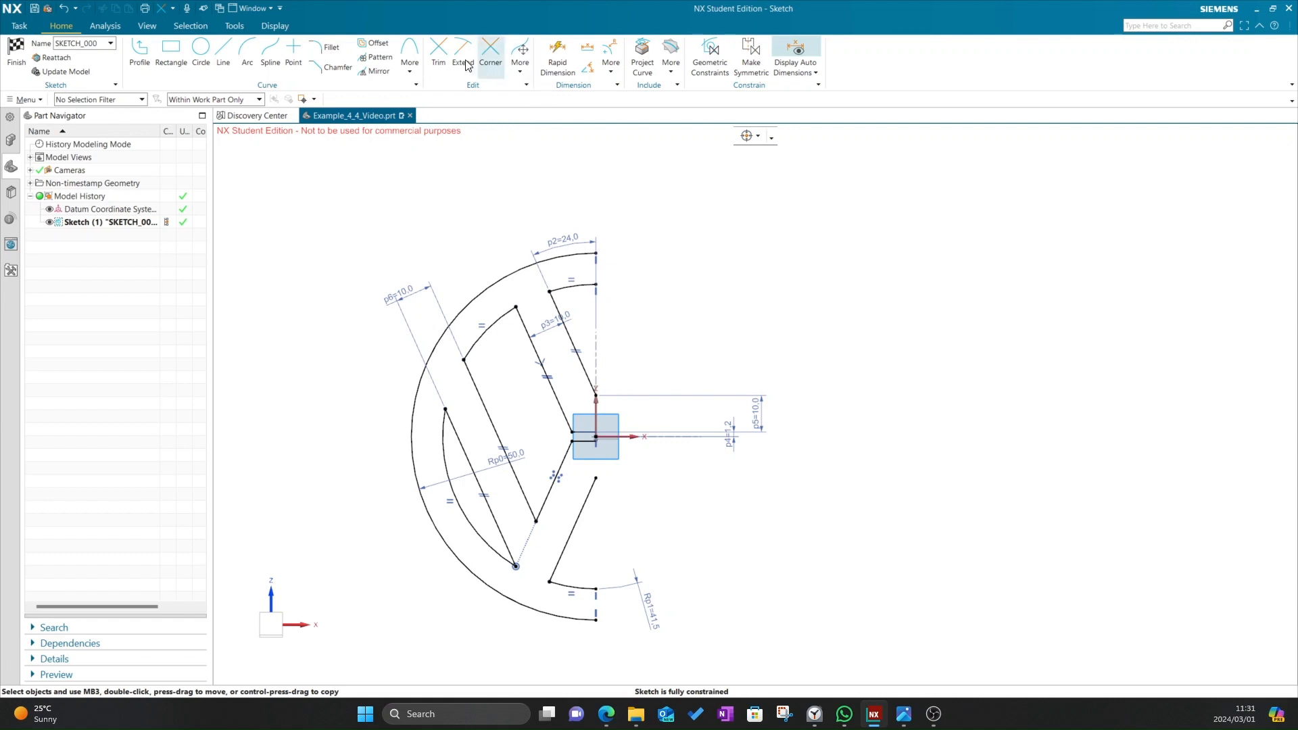
left_click(377, 71)
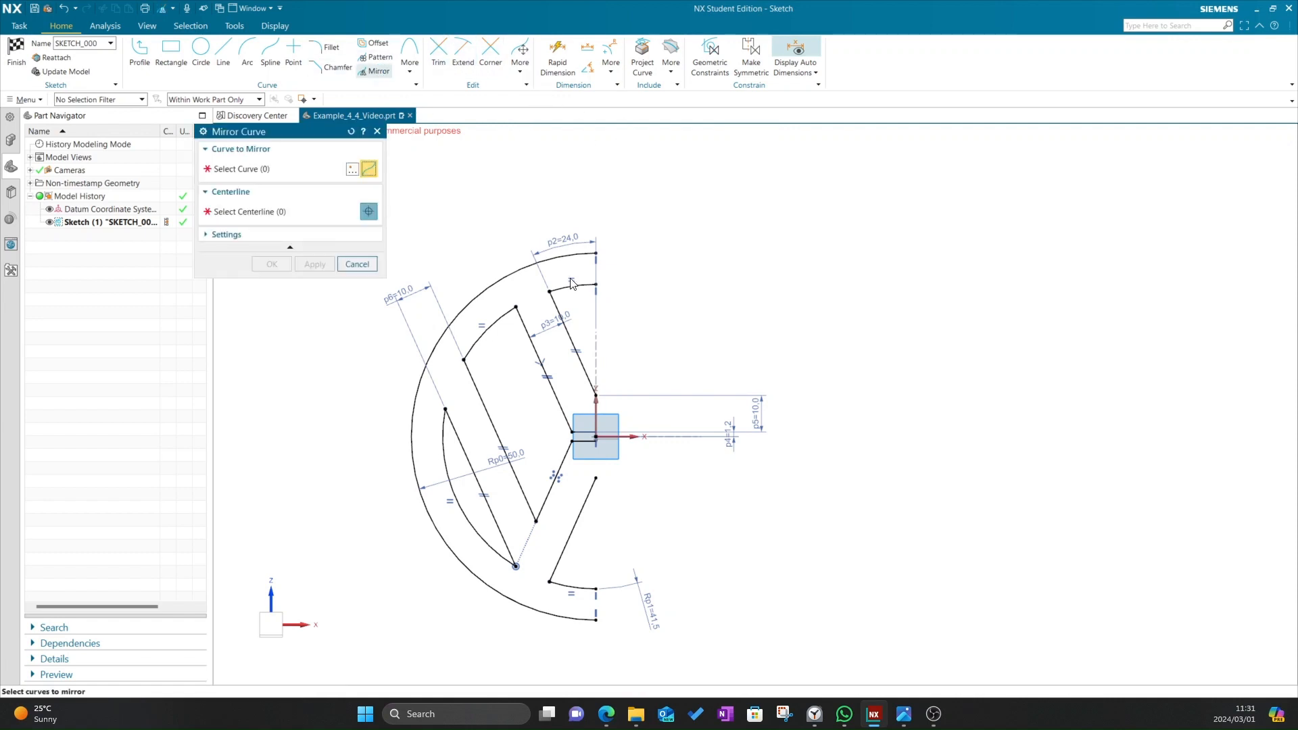
left_click(510, 277)
left_click(504, 316)
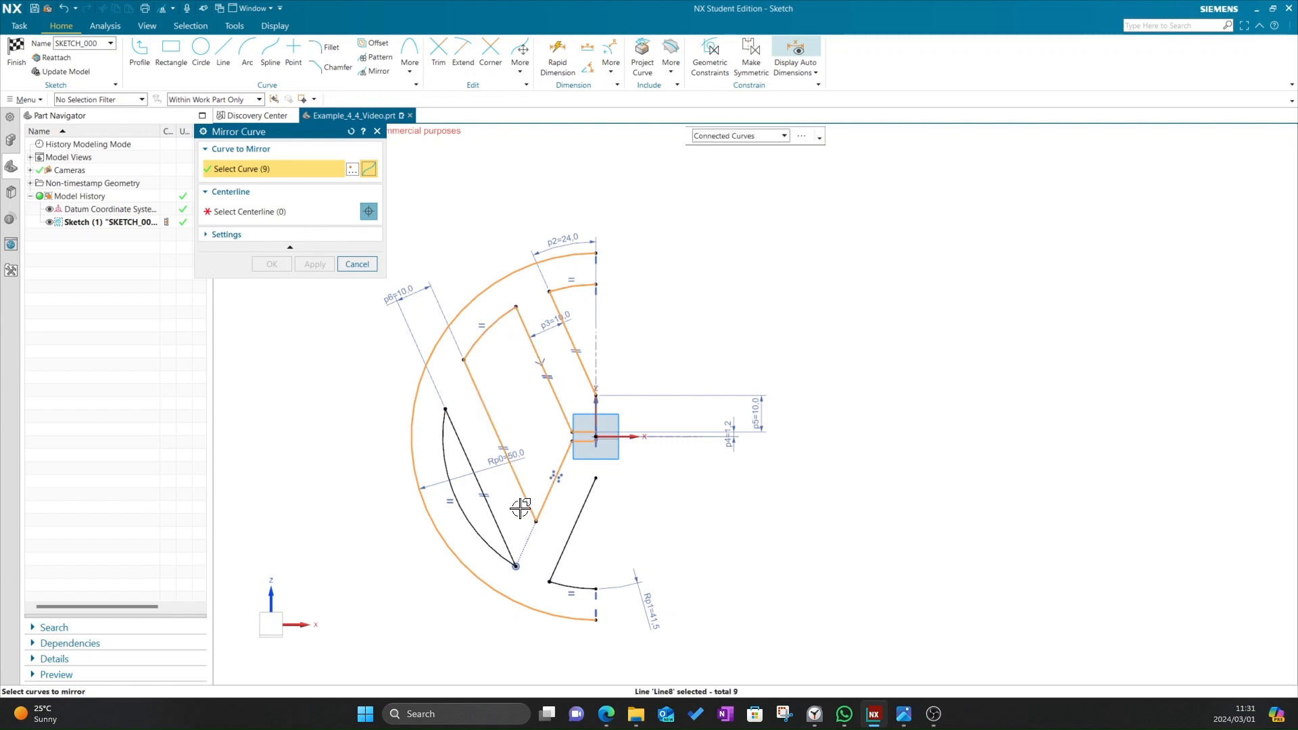
left_click(461, 508)
left_click(570, 531)
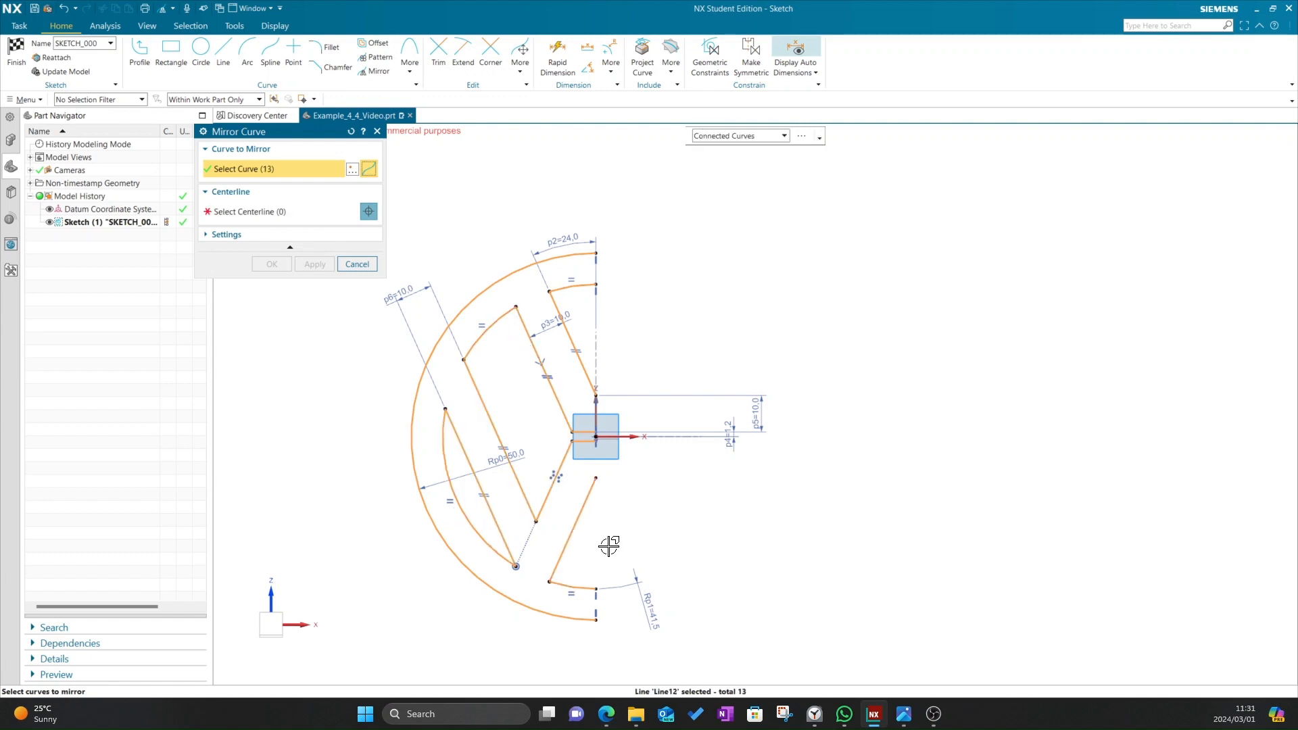
left_click(275, 217)
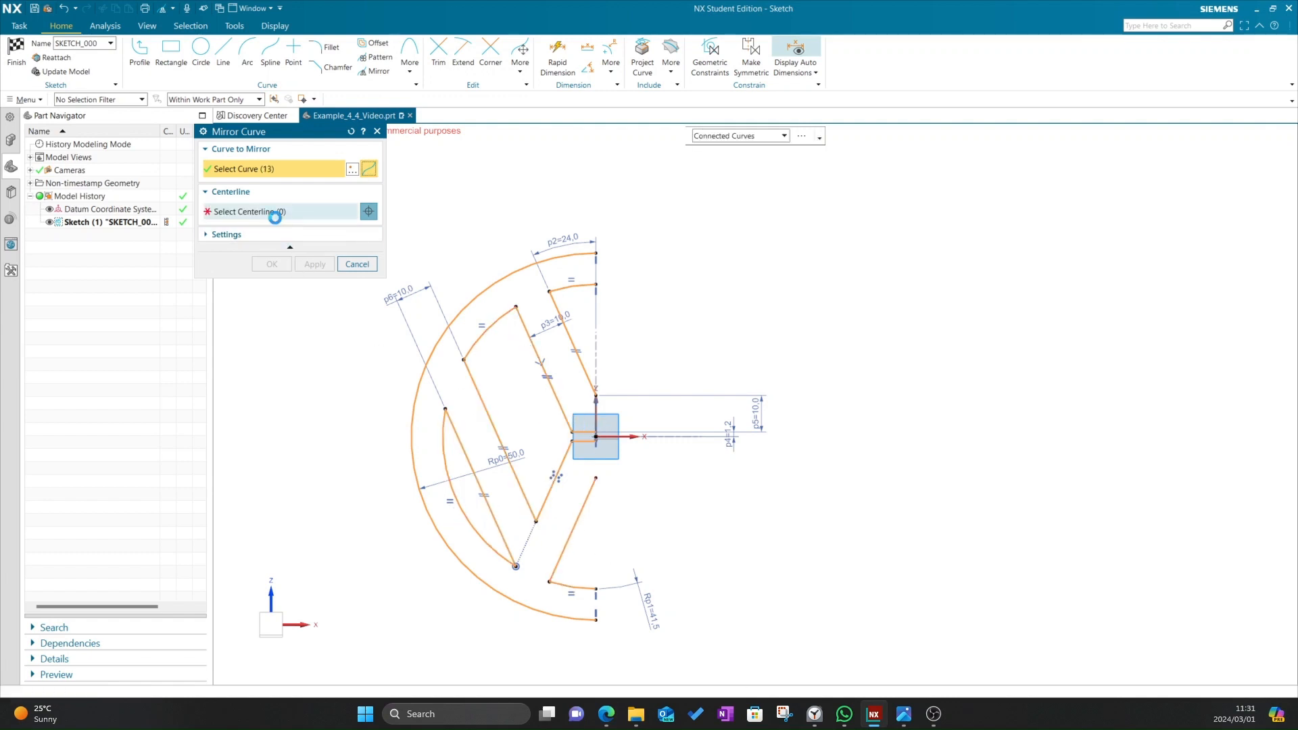
left_click(596, 410)
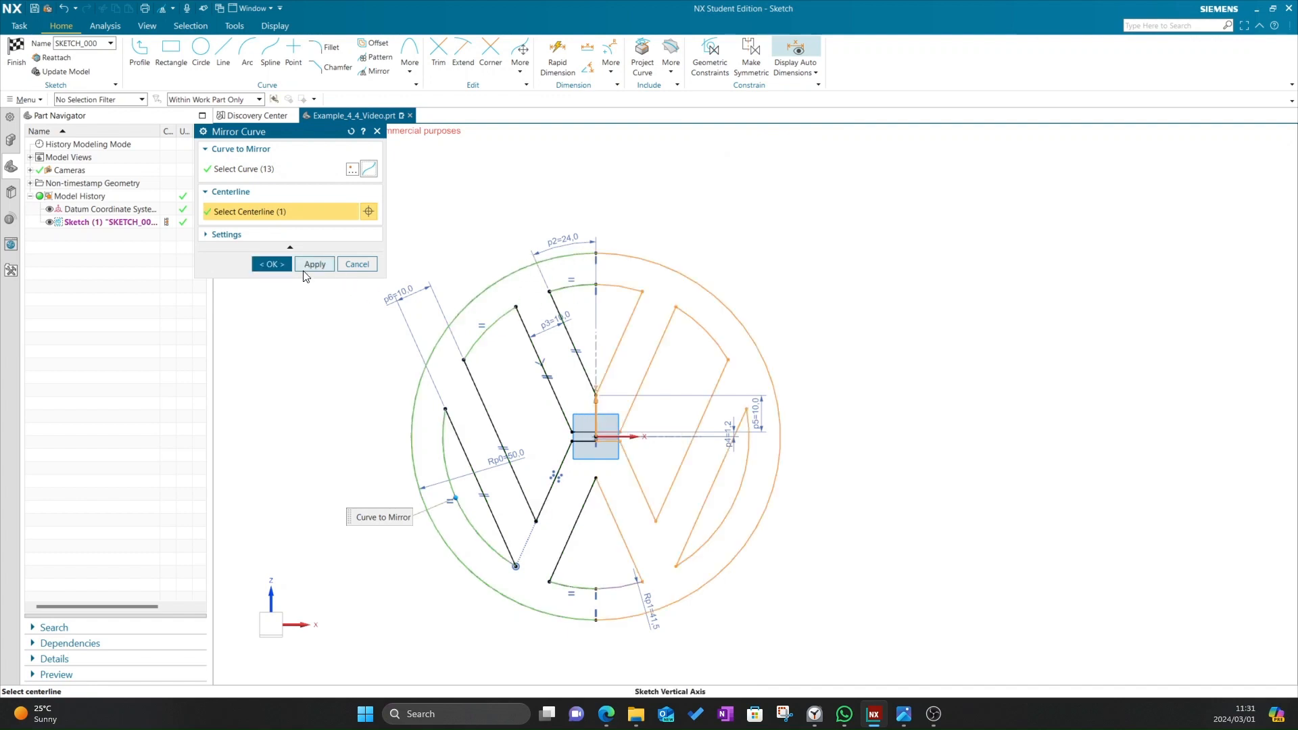
left_click(270, 263)
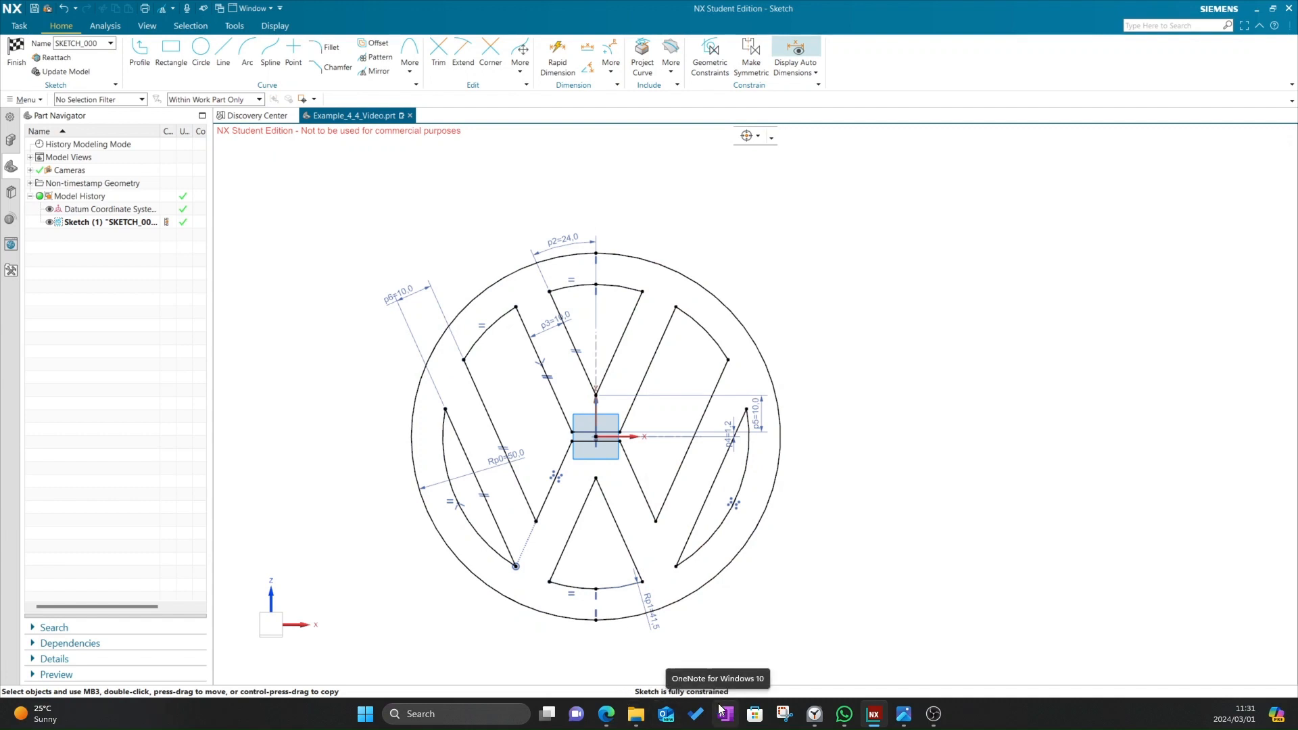
- Finish the sketch and compare the complete logo face-on with the reference drawing
left_click(18, 71)
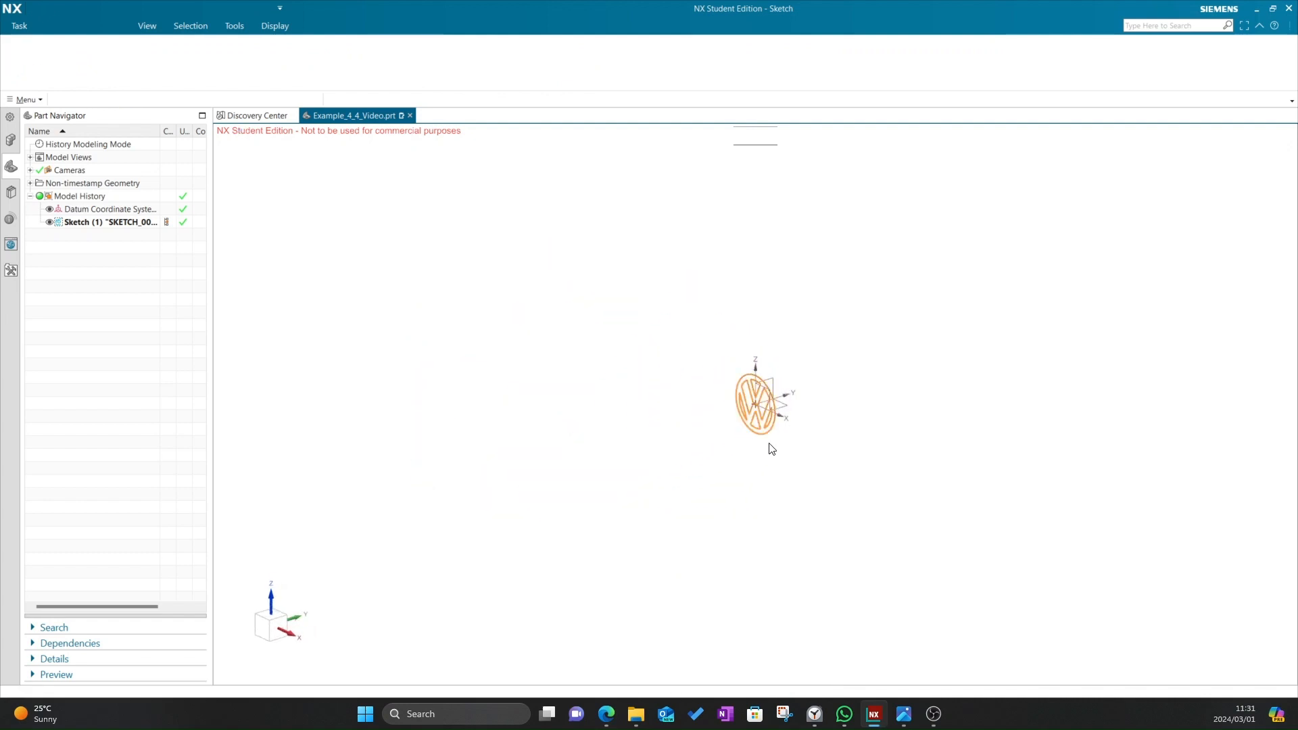
scroll(750, 405, "up", 2)
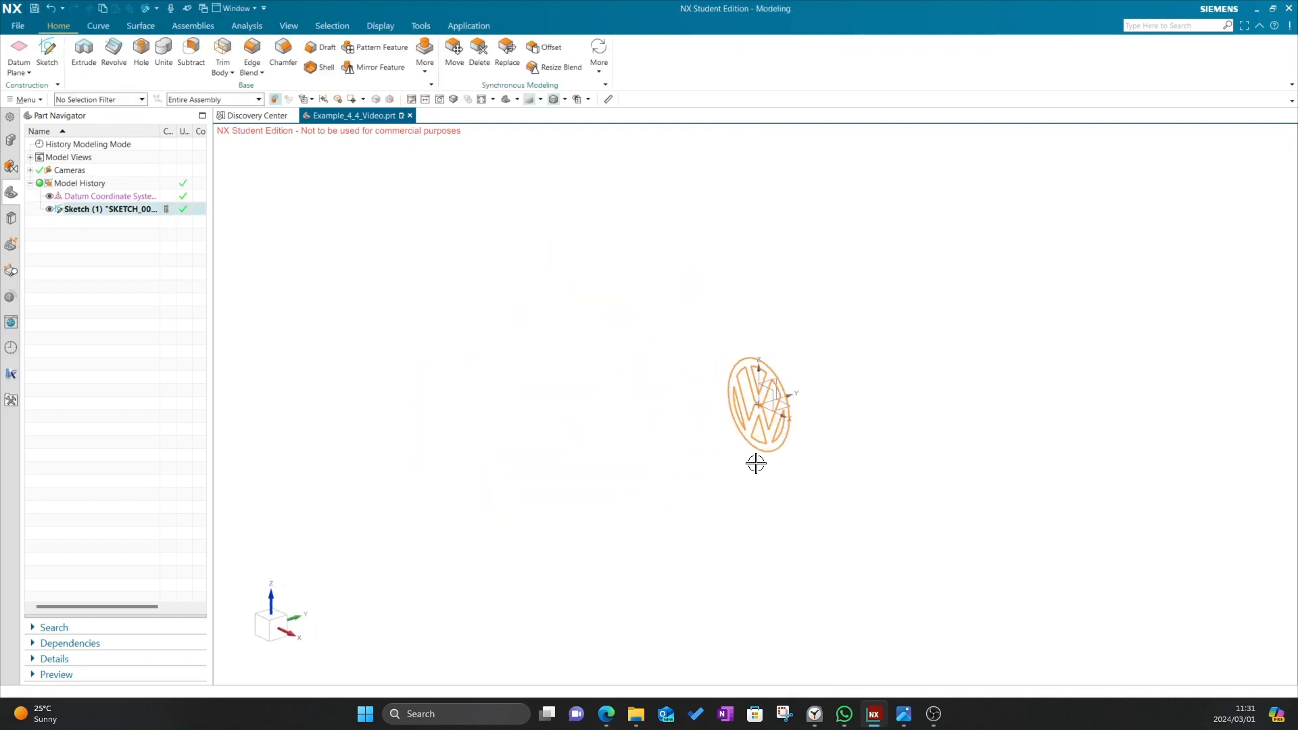
scroll(755, 463, "up", 3)
left_click(269, 624)
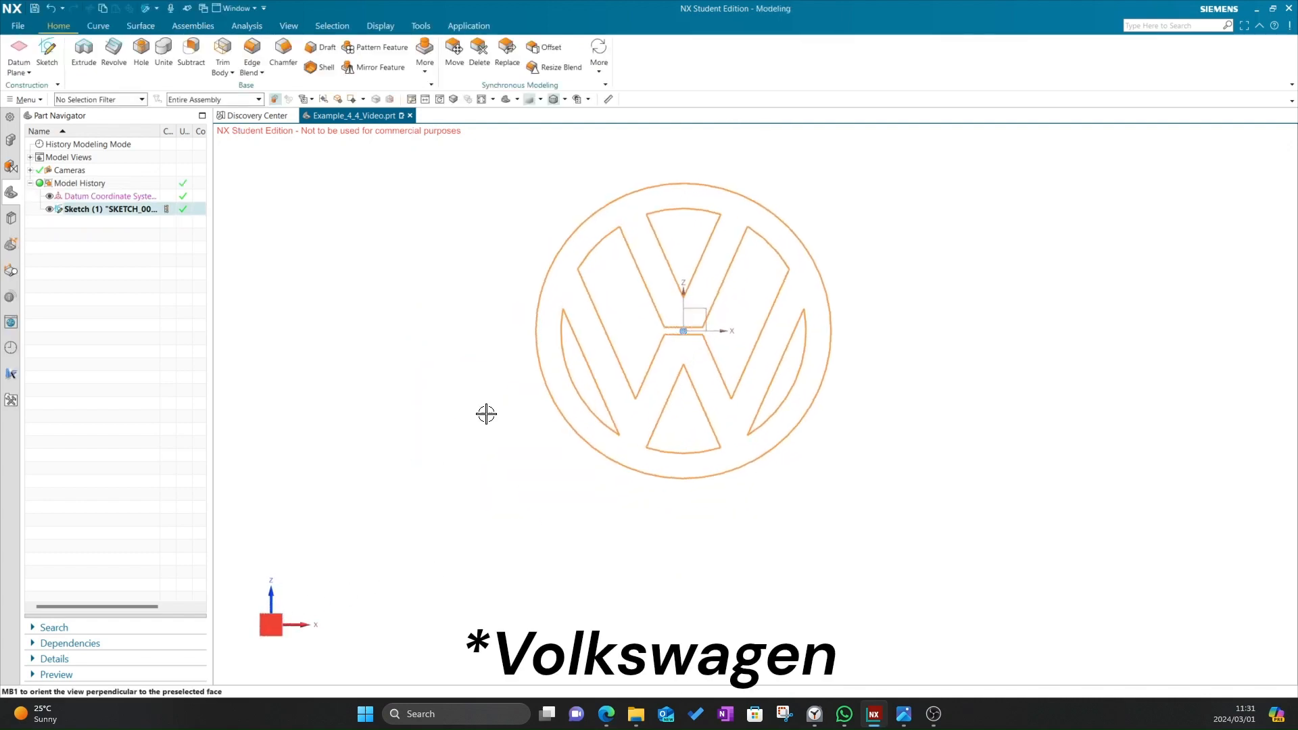
scroll(640, 275, "up", 4)
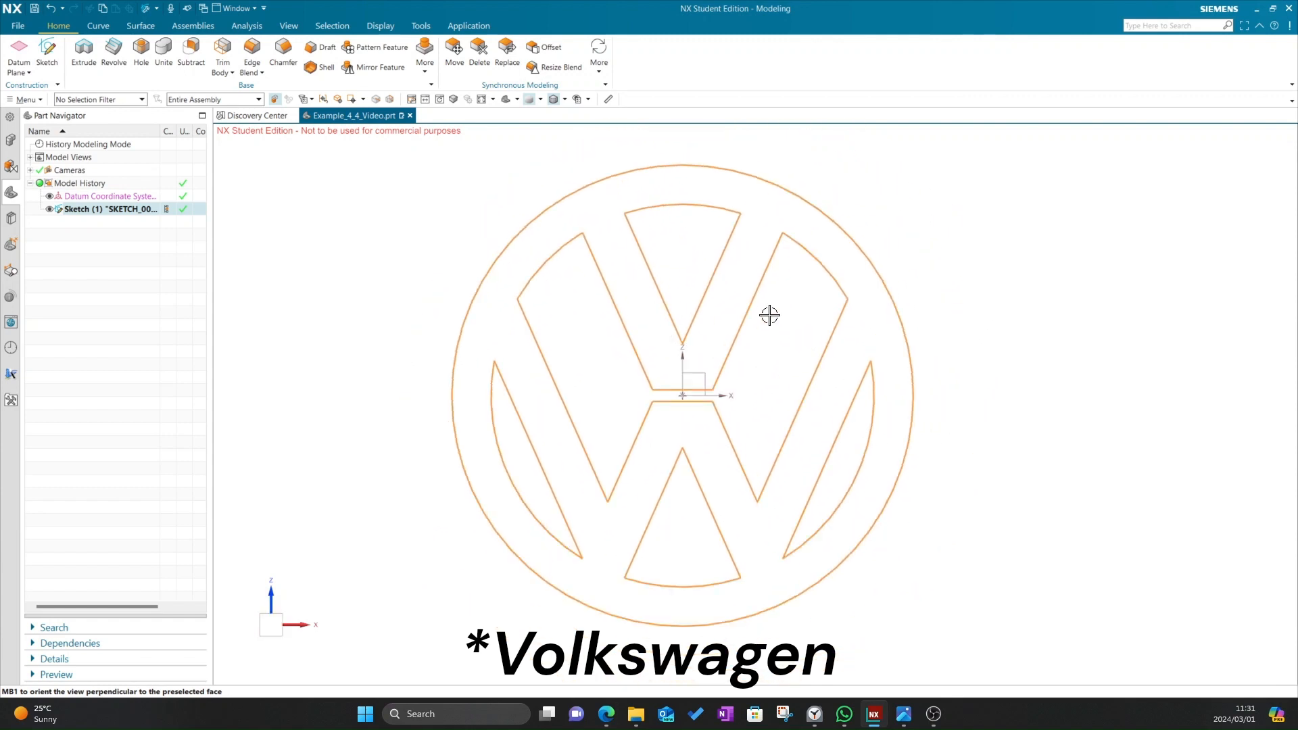
key("alt+Tab")
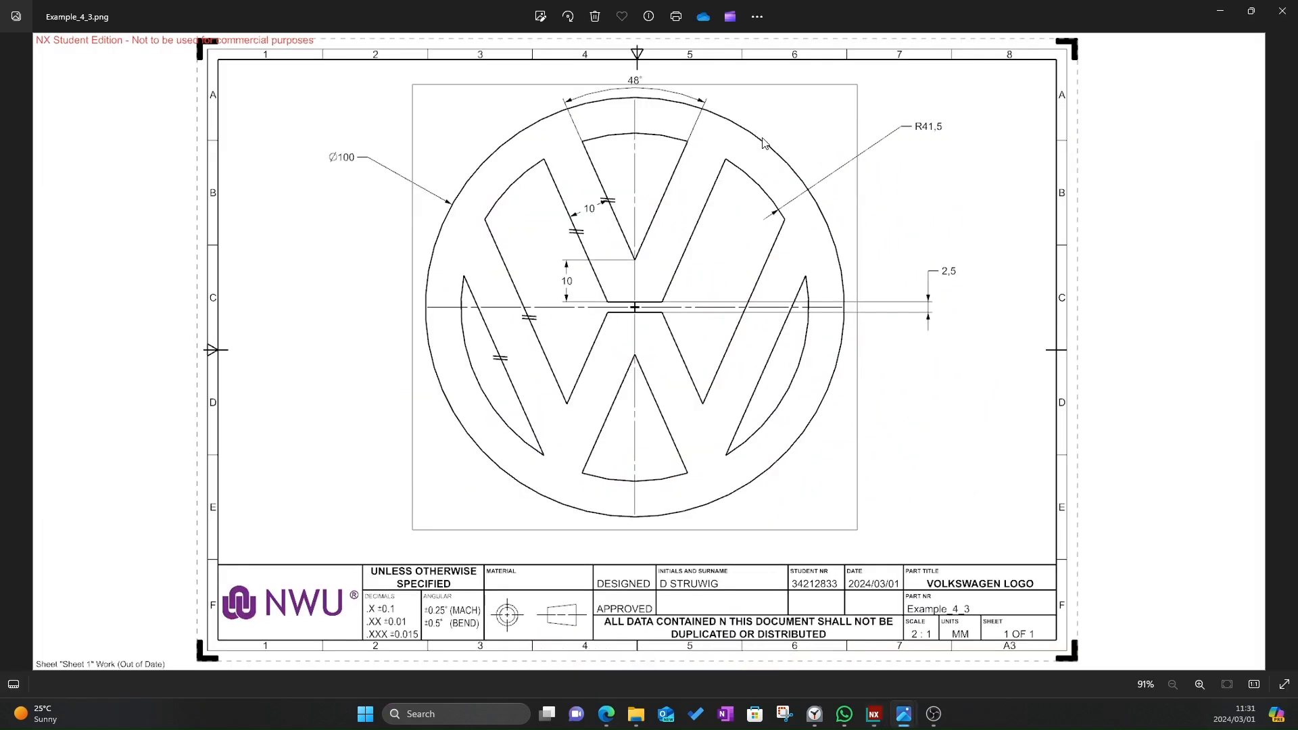
key("alt+Tab")
scroll(582, 402, "down", 1)
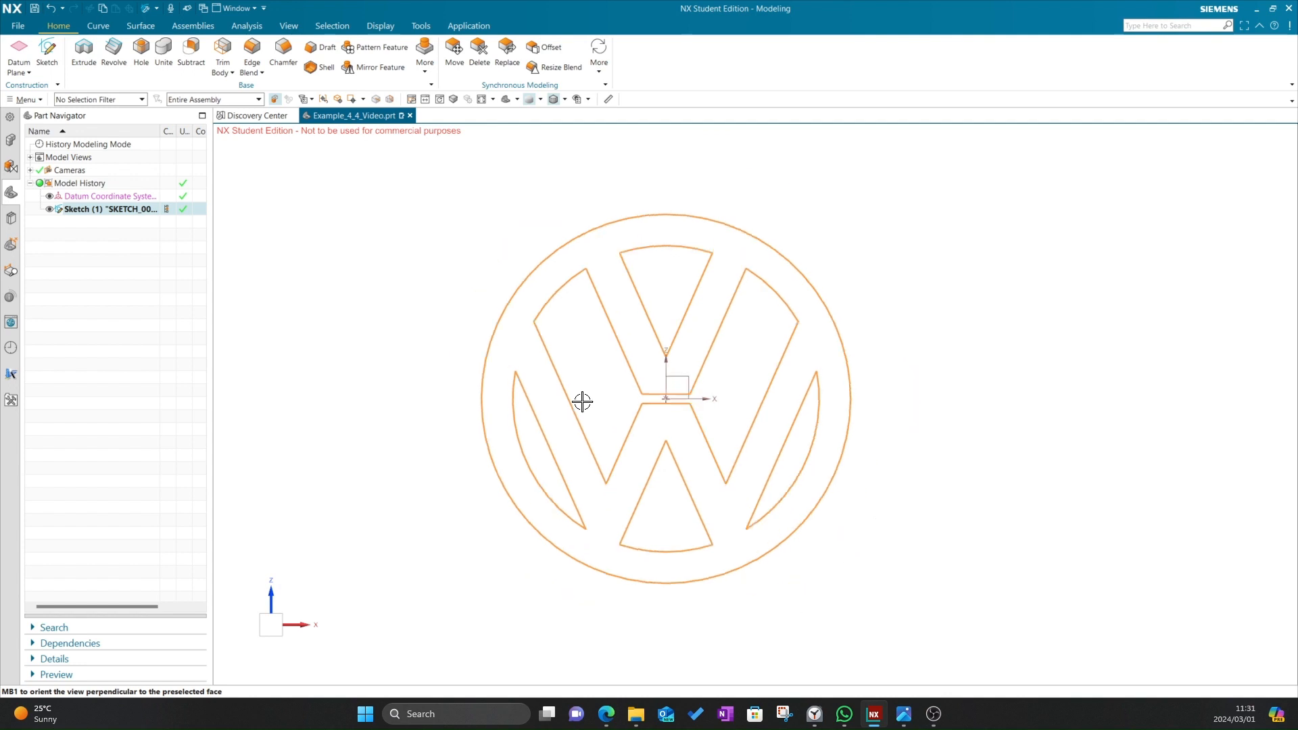
left_click(410, 344)
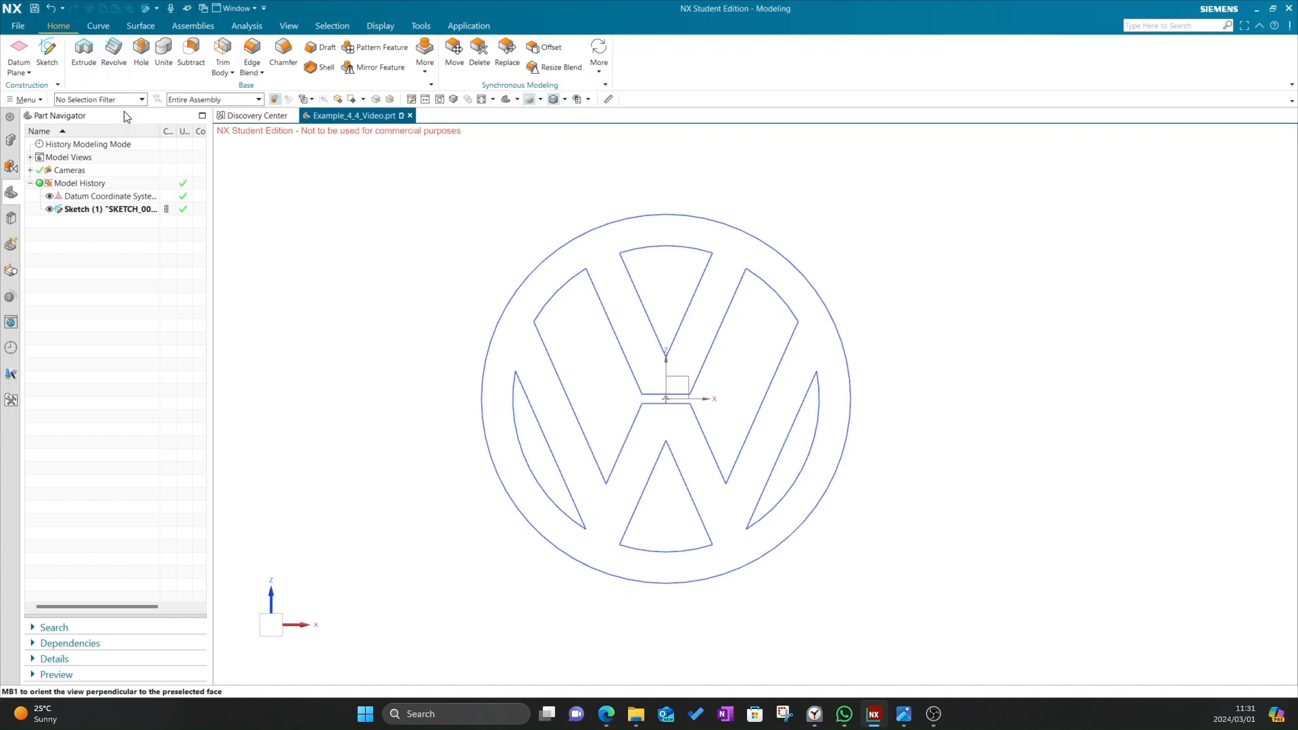
- Extrude the whole logo sketch 10 mm and inspect the solid from several angles
left_click(84, 54)
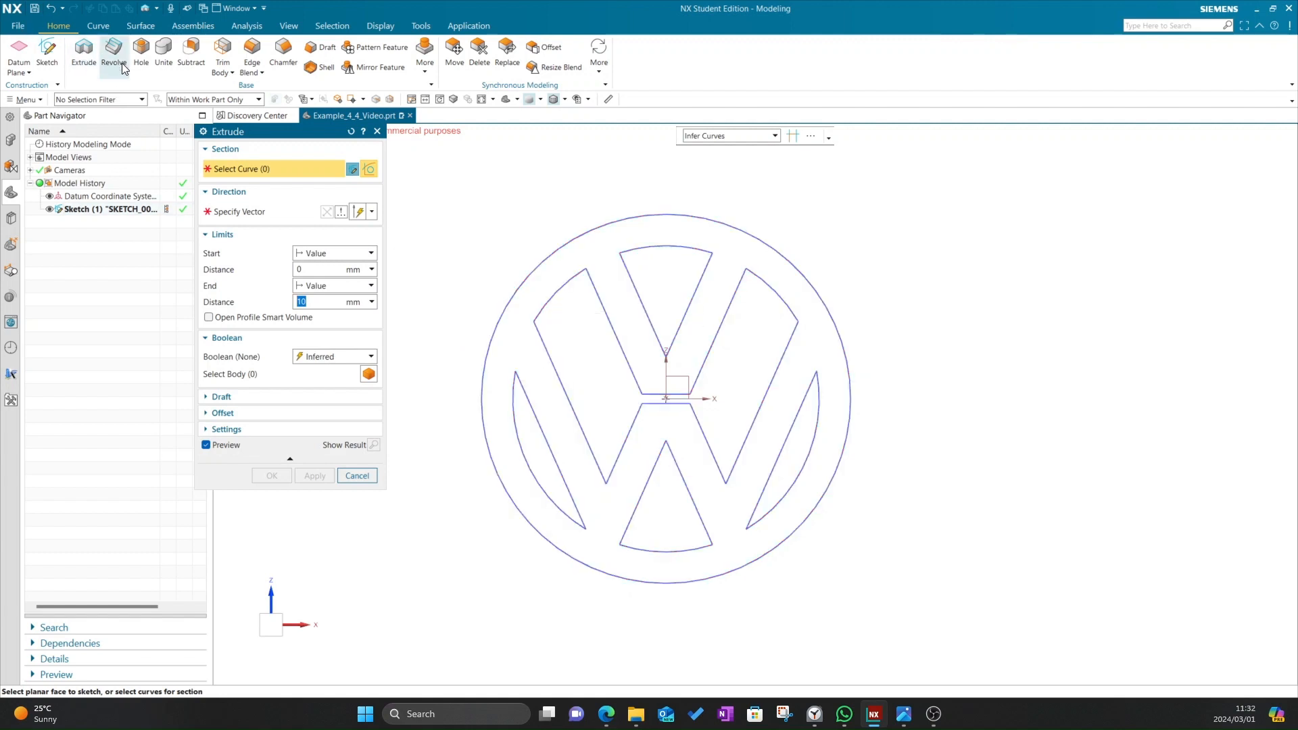
left_click(537, 265)
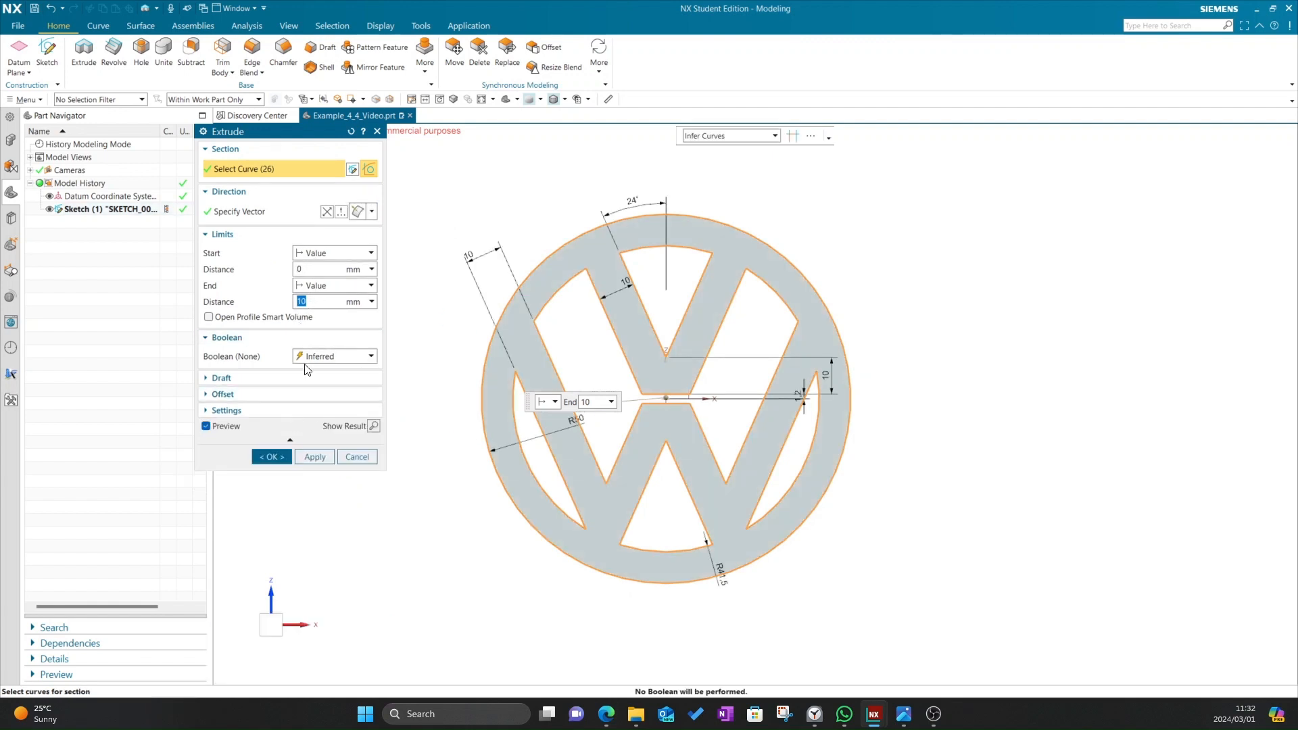
left_click(271, 457)
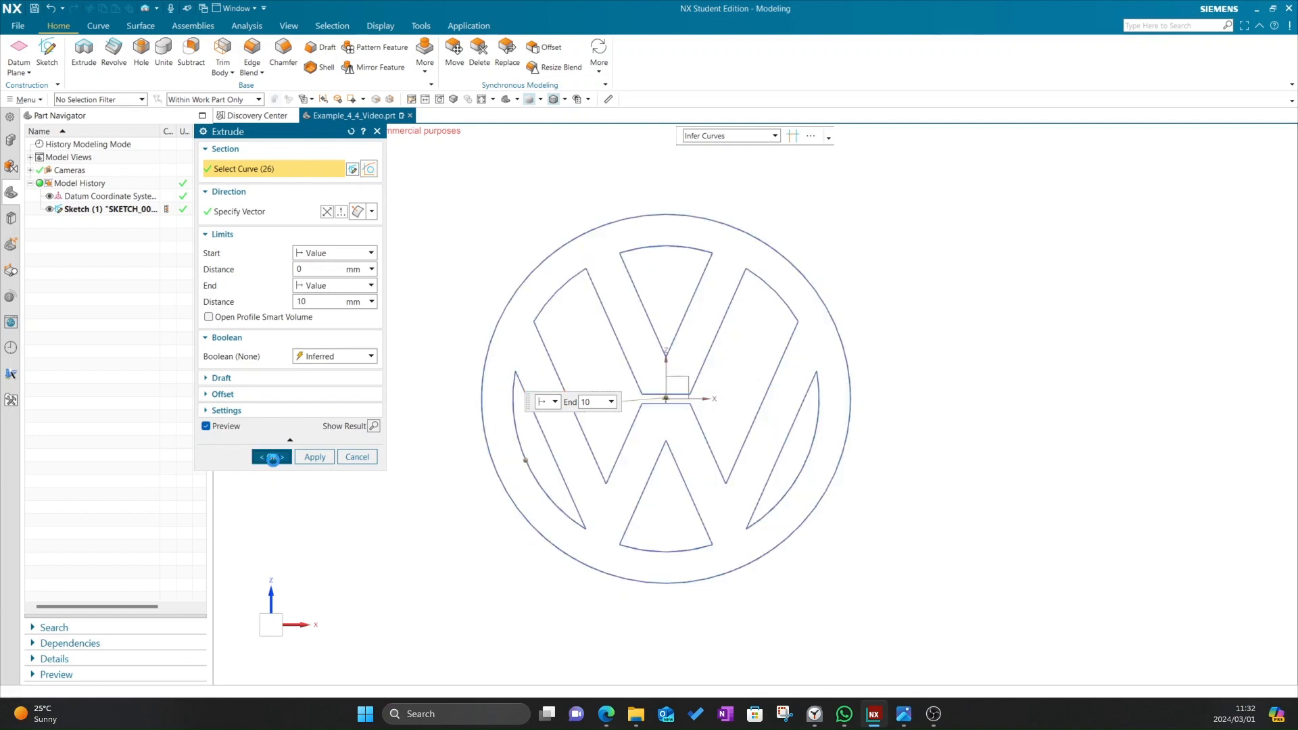
middle_click_drag(911, 514, 895, 488)
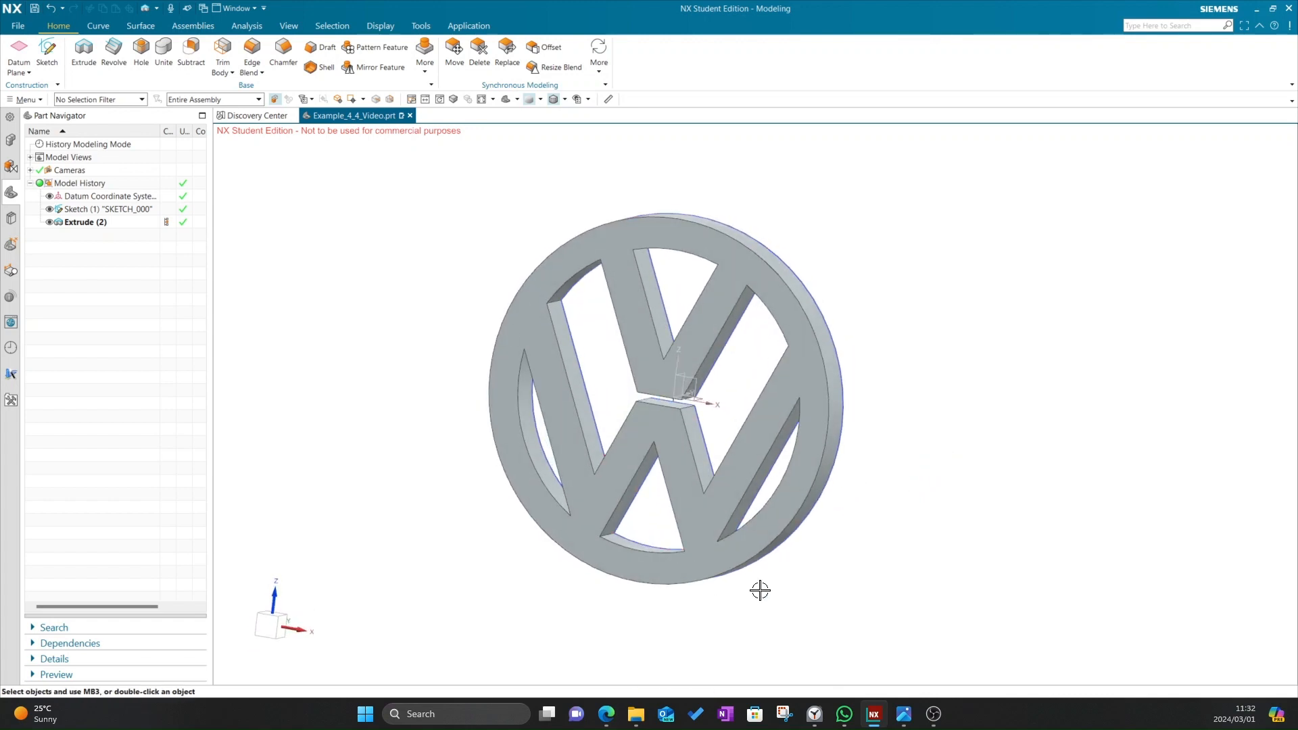
middle_click_drag(761, 588, 816, 544)
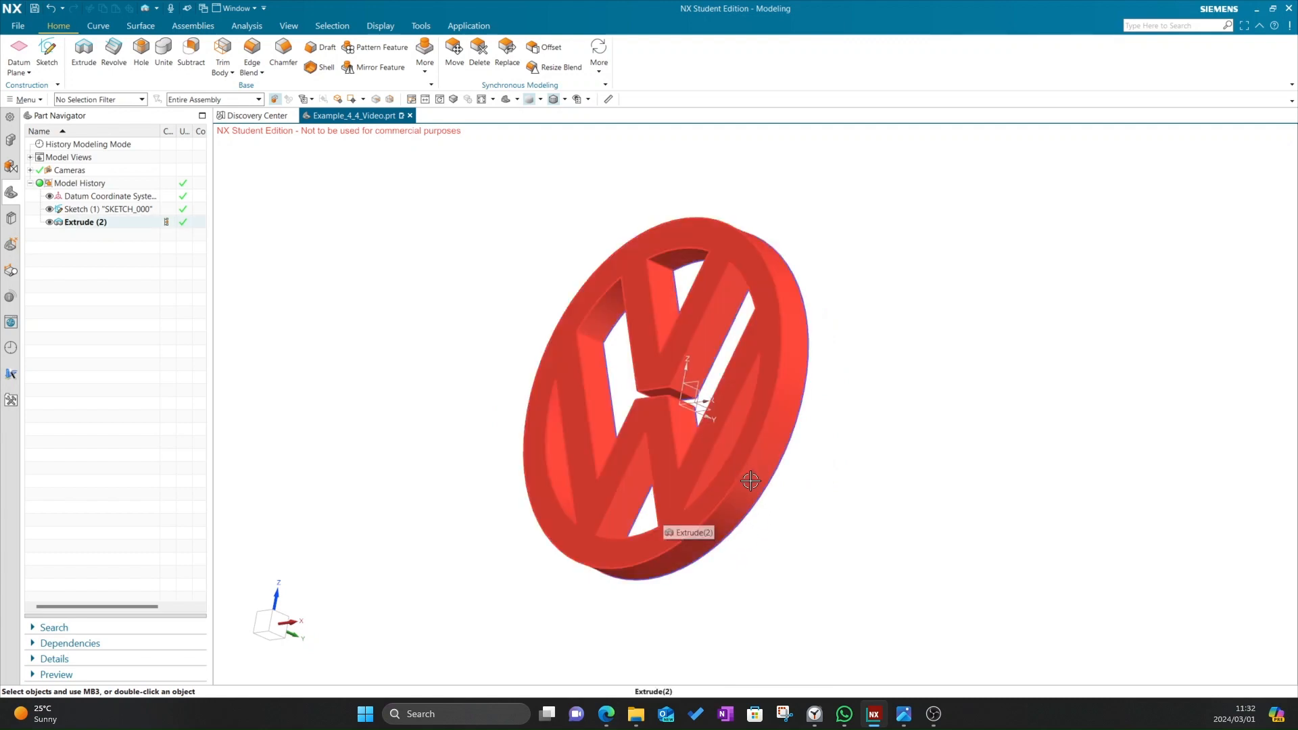
- Undo the extrusion and return to a front view of the logo sketch
key("ctrl+z")
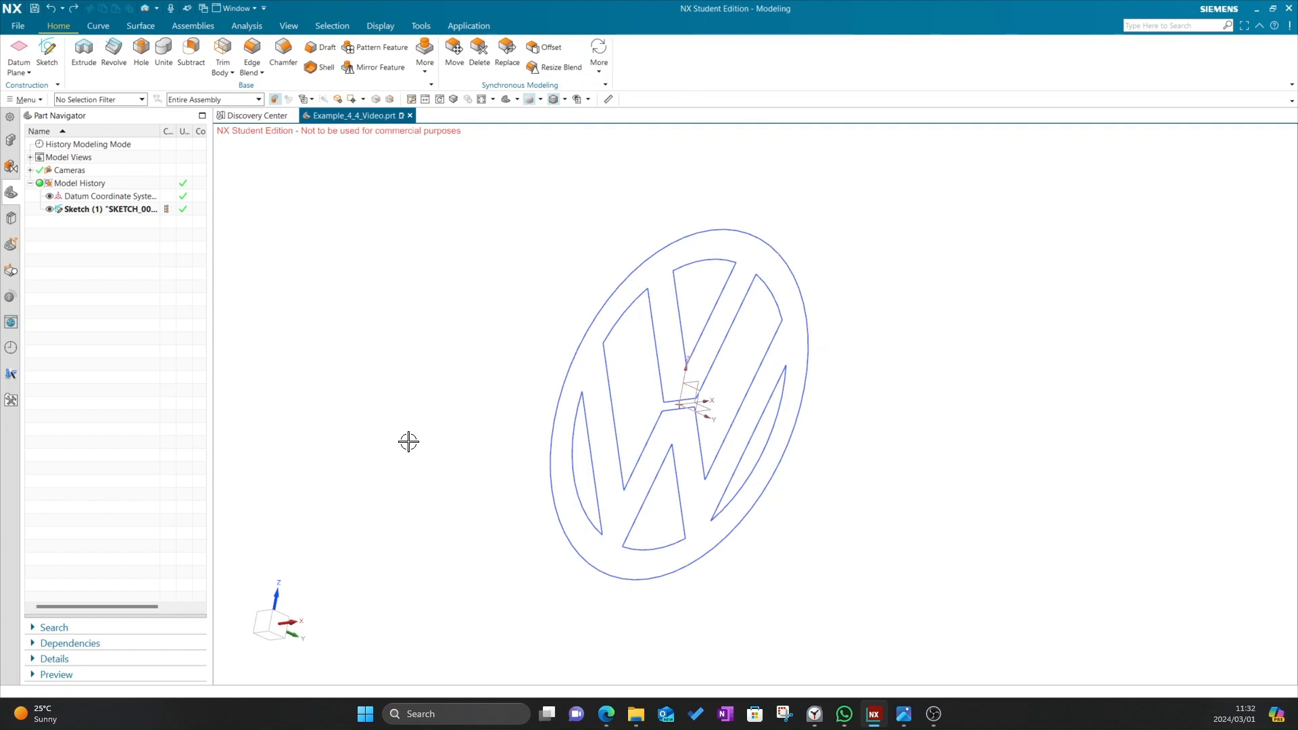
left_click(266, 620)
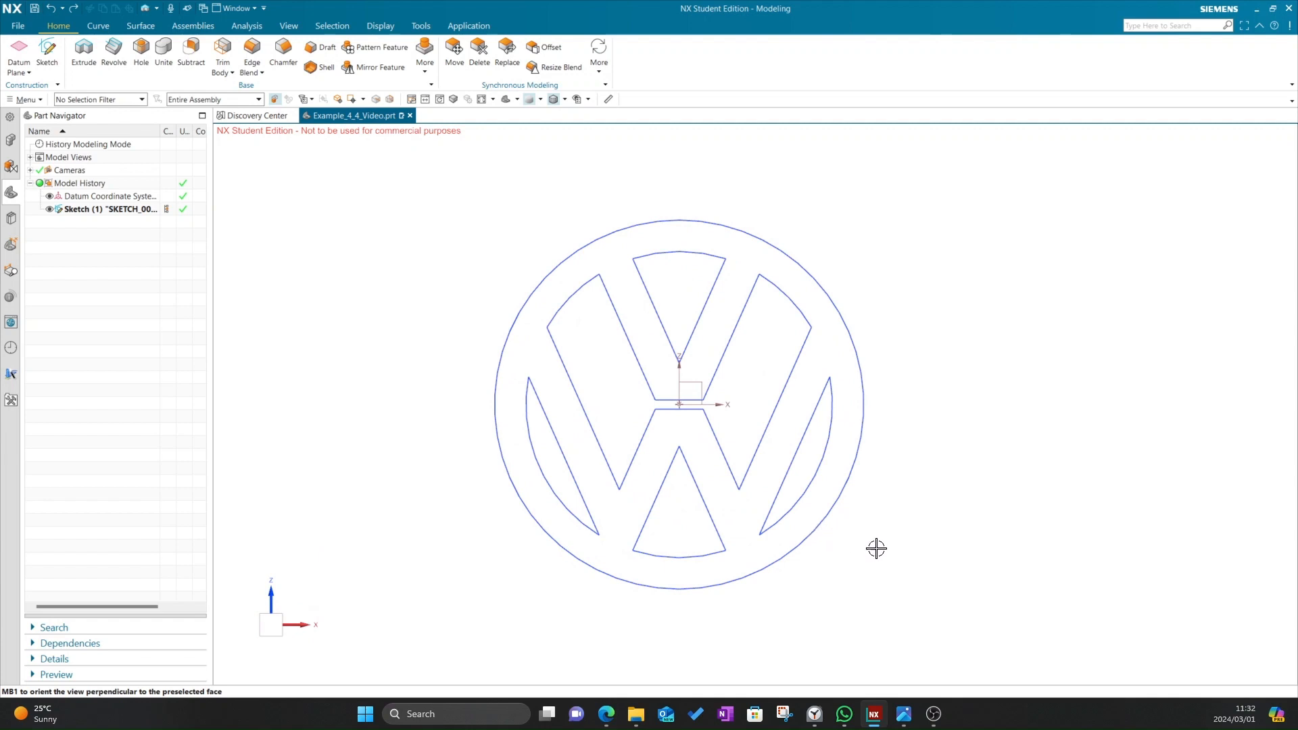
scroll(863, 553, "up", 2)
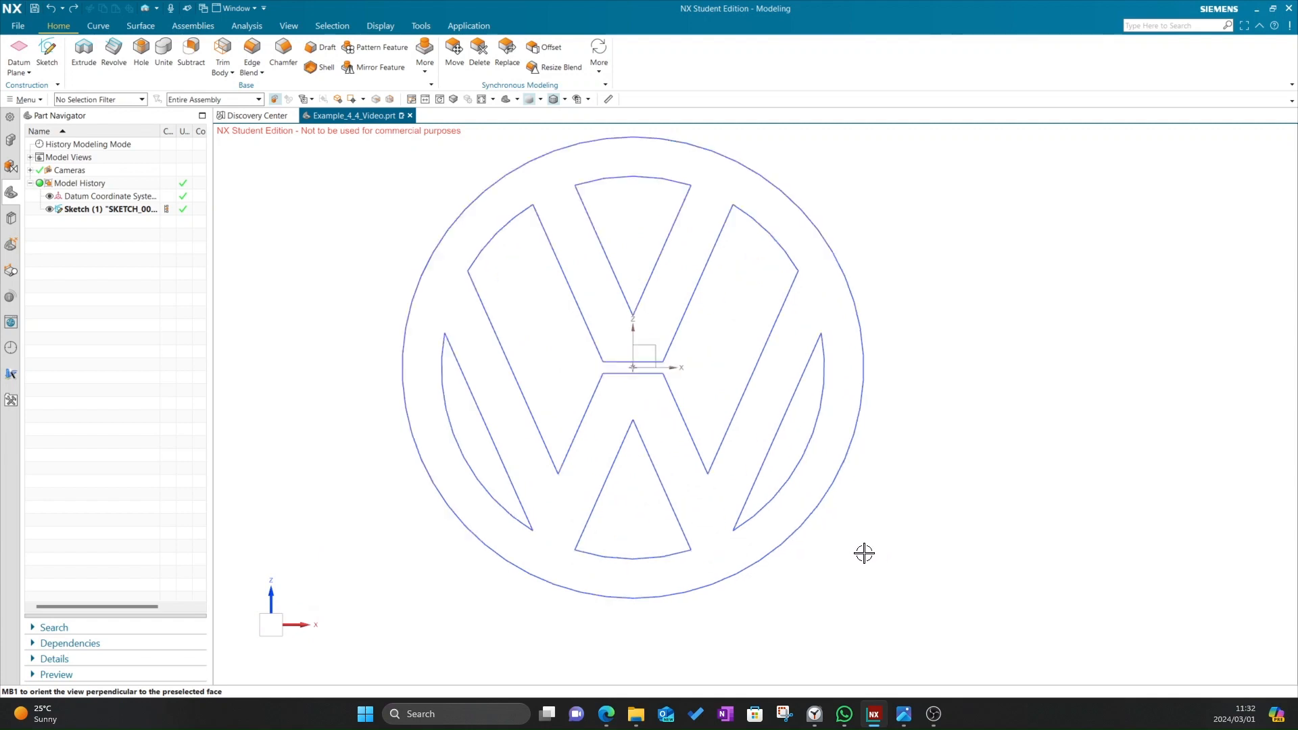